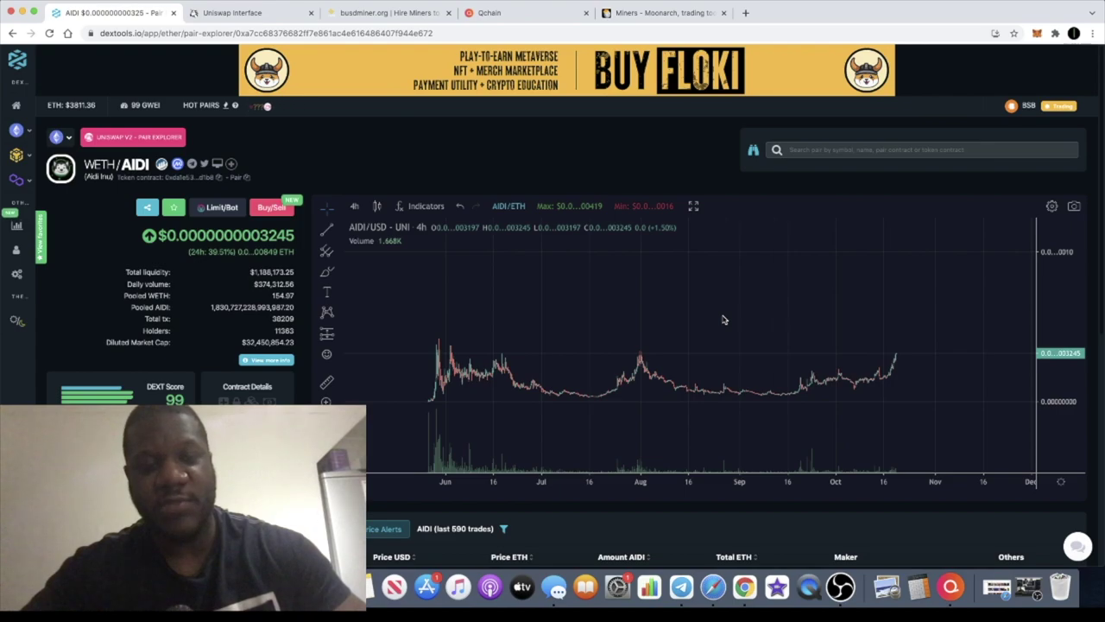
Step: Draw a horizontal line just under the early-August peak price on the AIDI chart
scroll(792, 331, "up", 3)
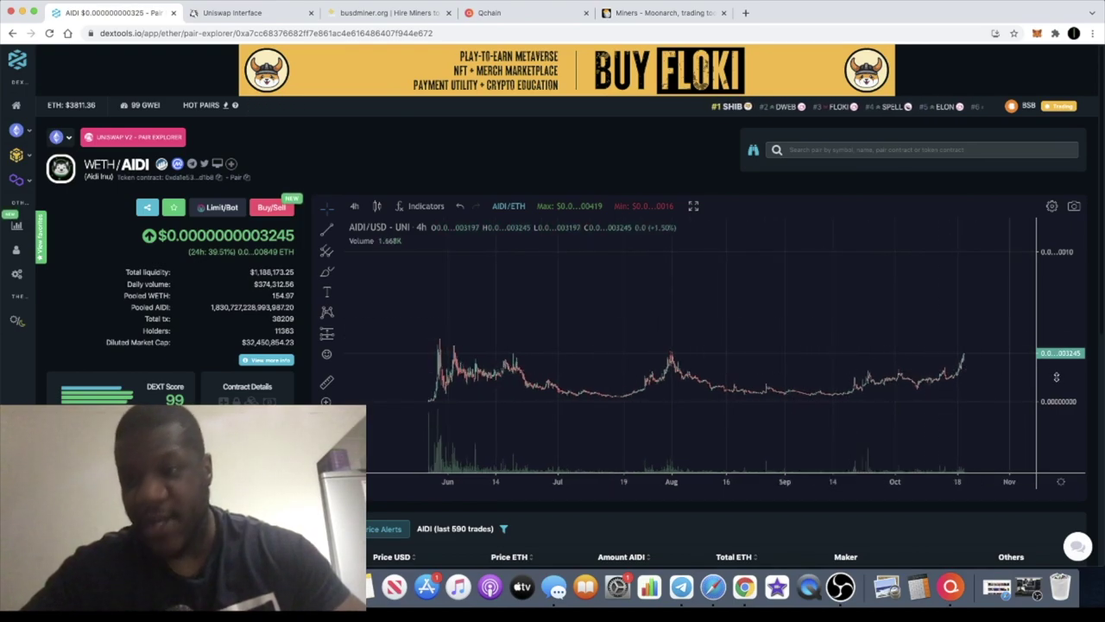
scroll(1002, 365, "up", 4)
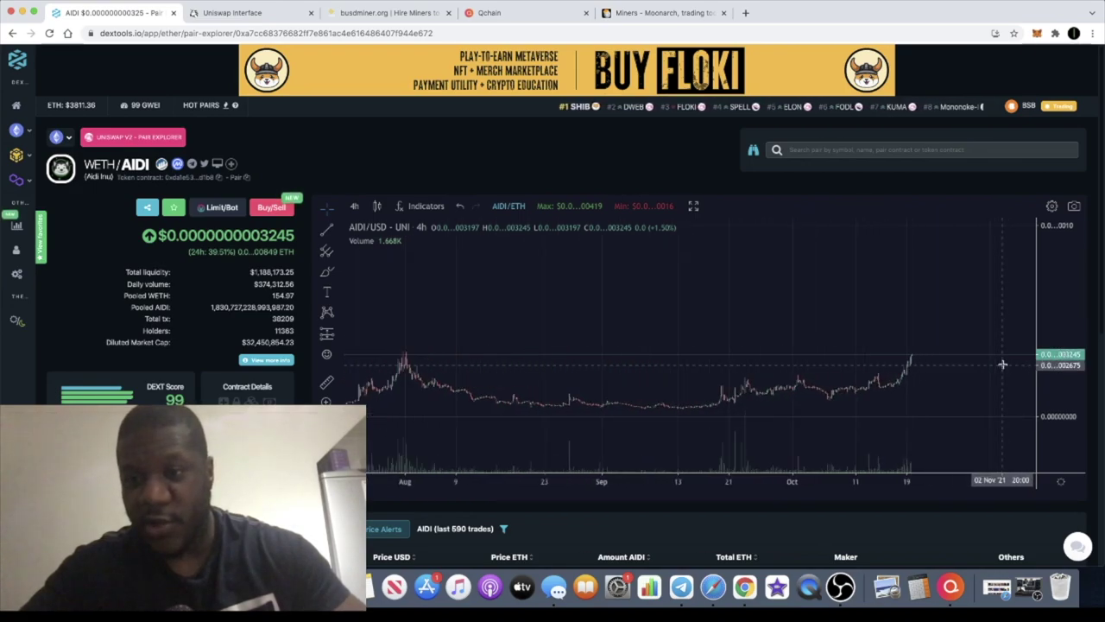
scroll(855, 358, "up", 5)
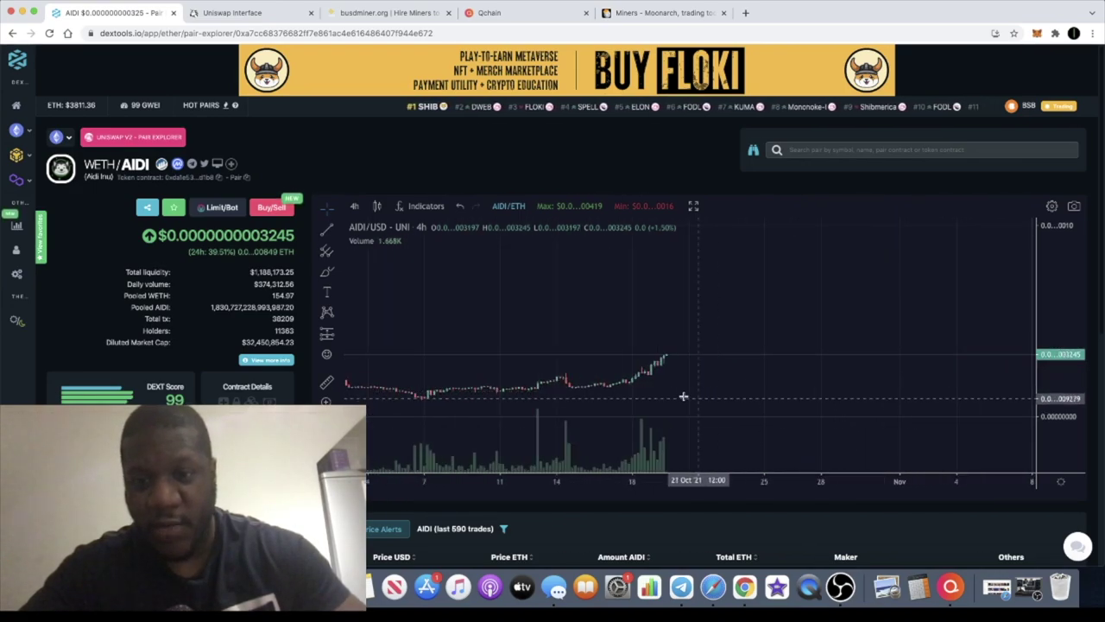
scroll(731, 389, "down", 6)
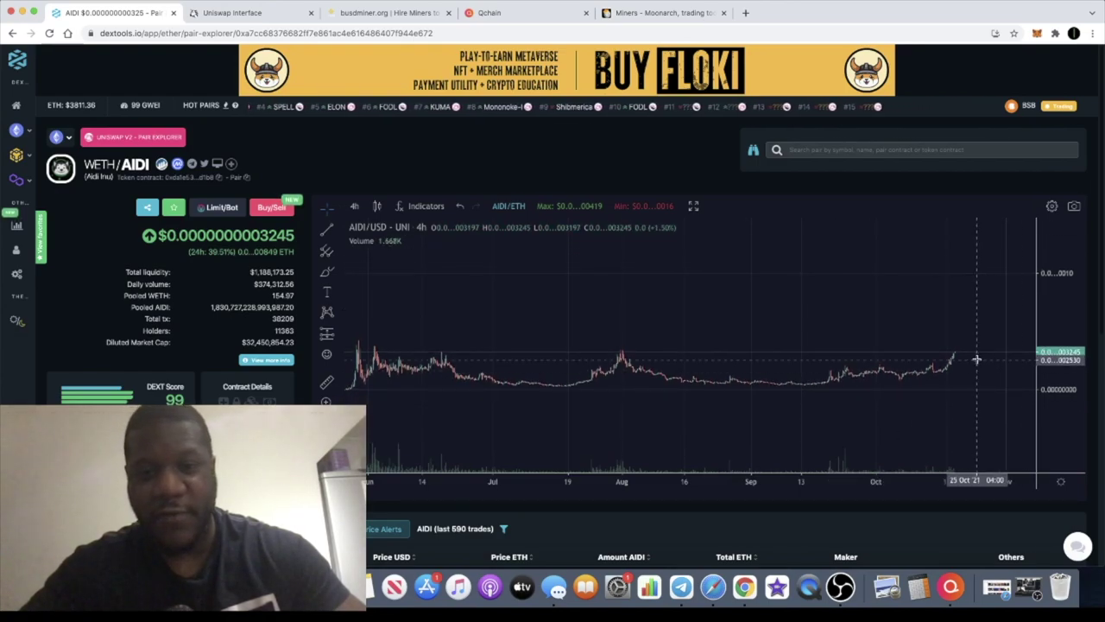
scroll(977, 358, "down", 3)
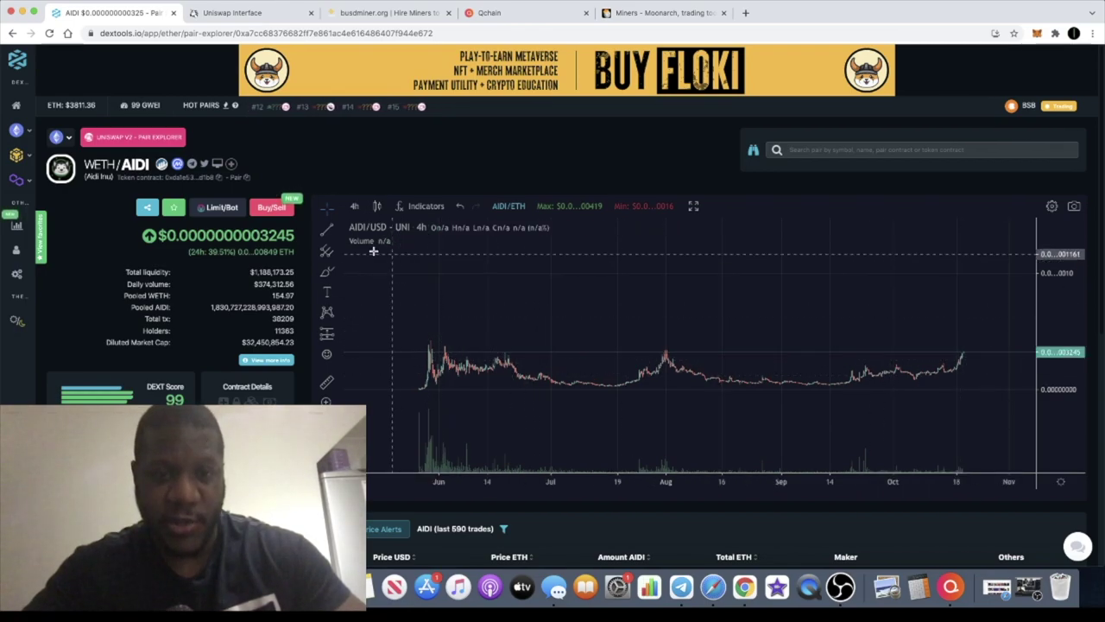
left_click(336, 235)
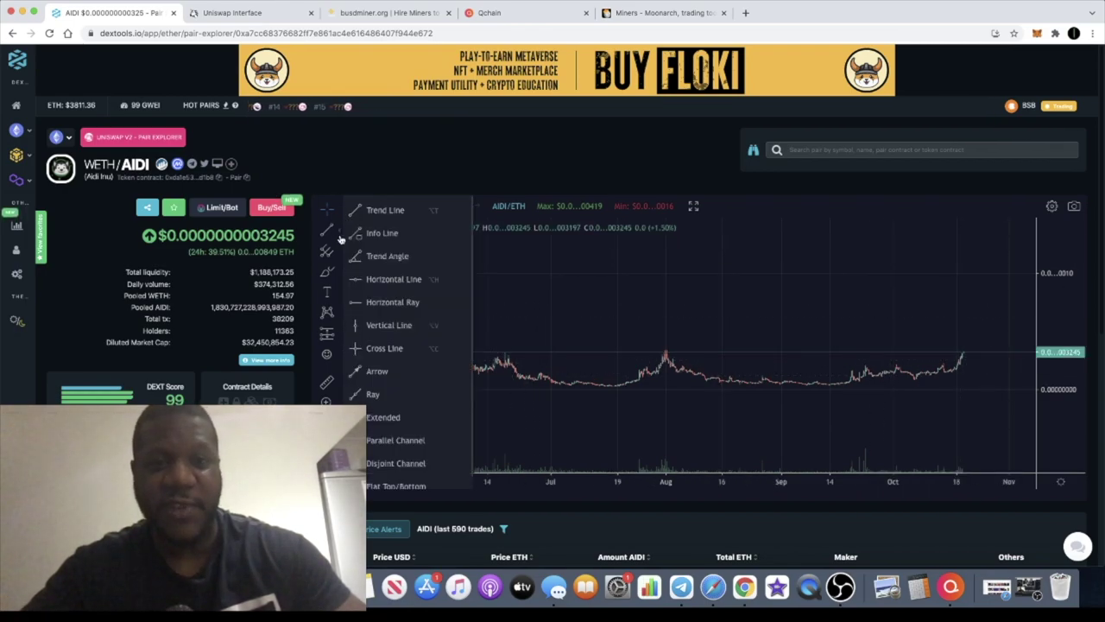
left_click(388, 279)
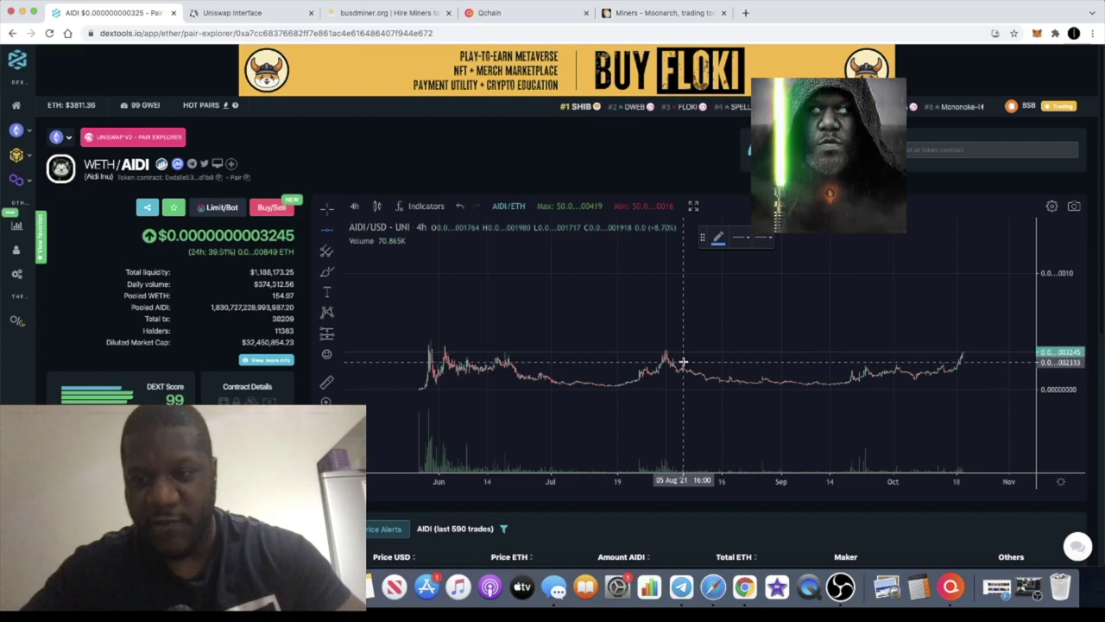
left_click(682, 363)
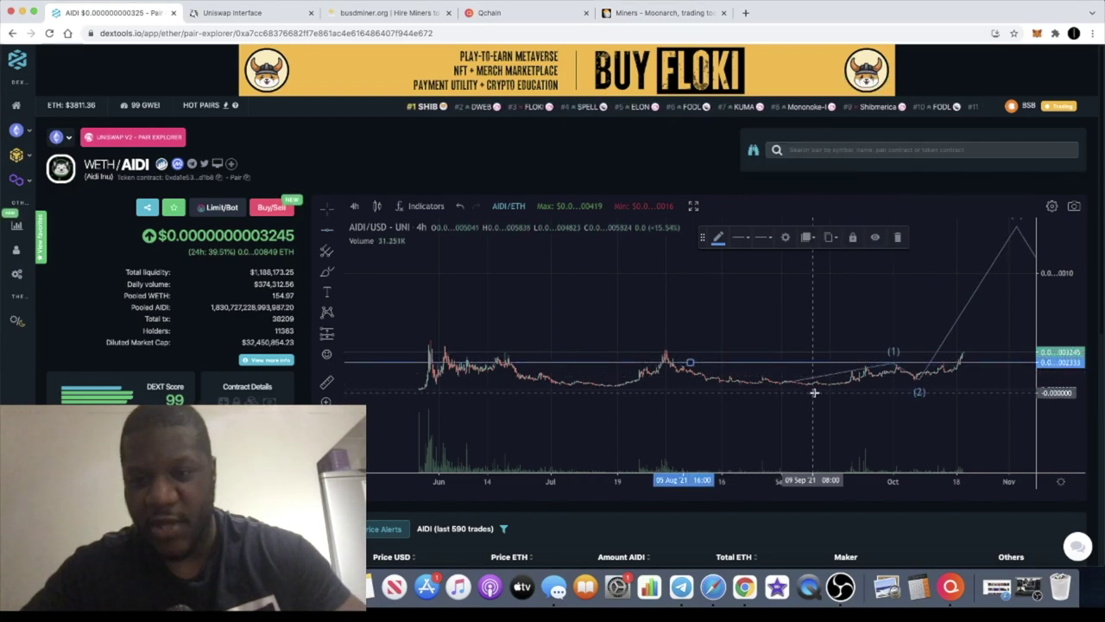
Step: Zoom the chart and stretch the price scale around the new level
scroll(950, 337, "right", 5)
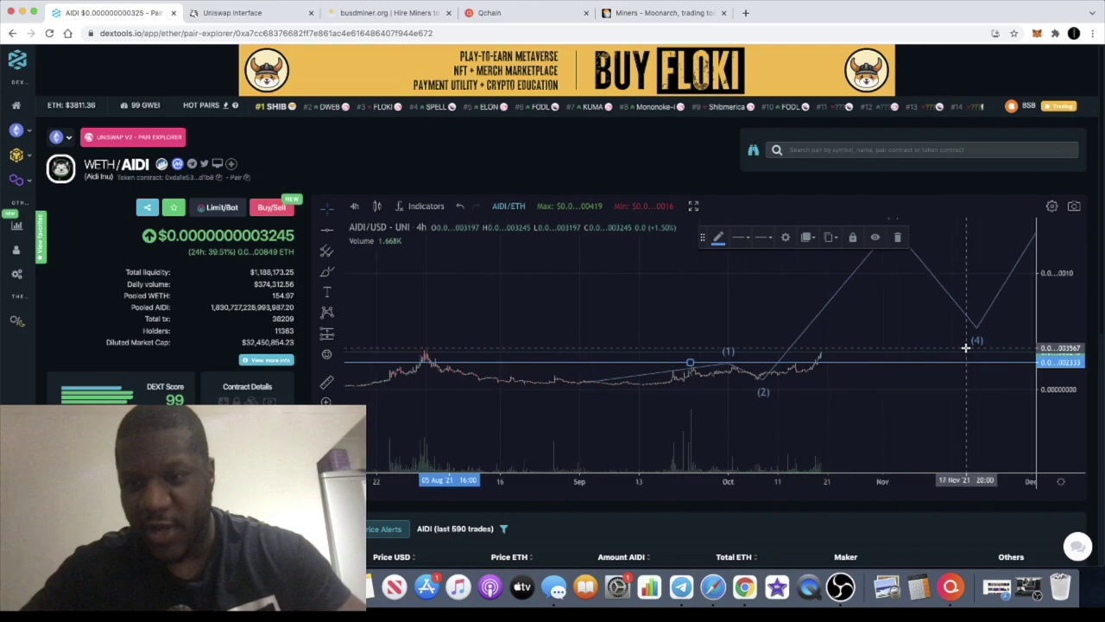
scroll(966, 347, "down", 3)
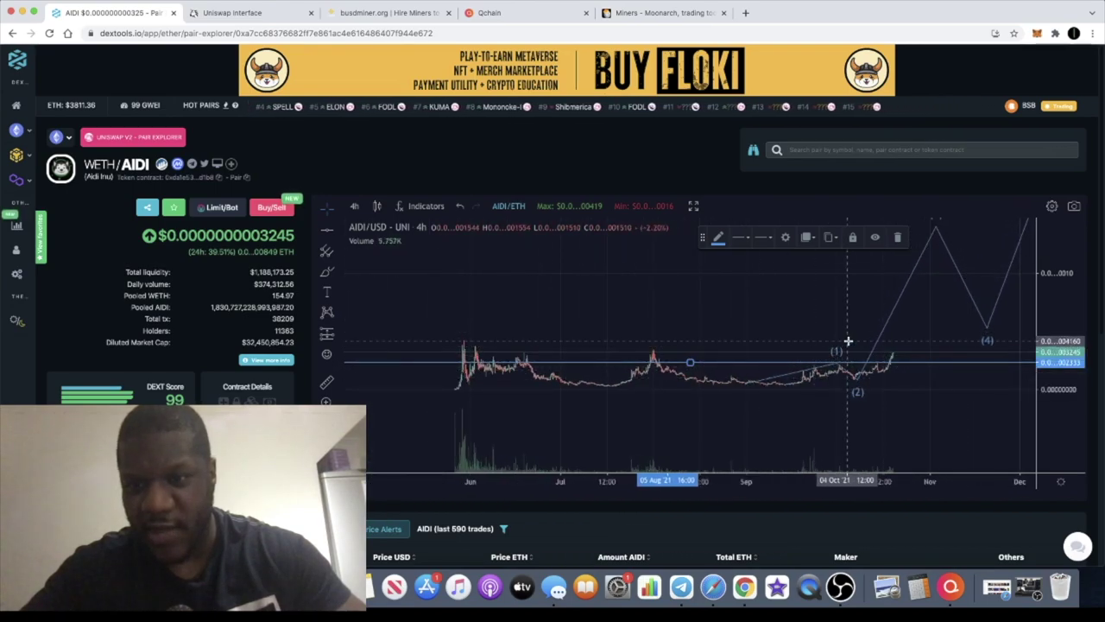
scroll(924, 391, "up", 4)
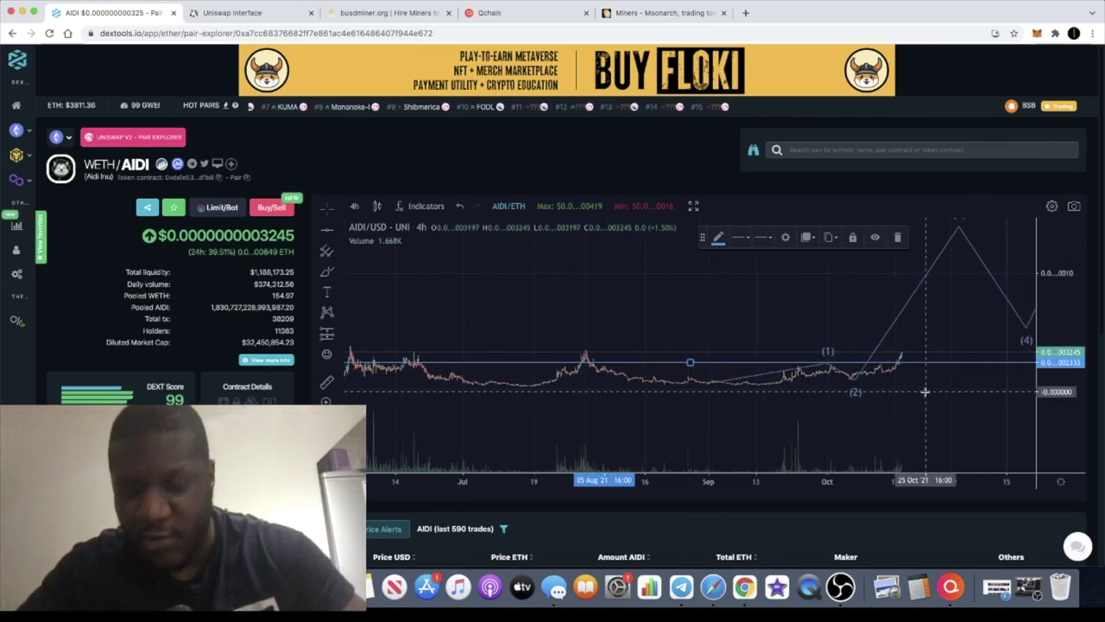
scroll(925, 391, "up", 1)
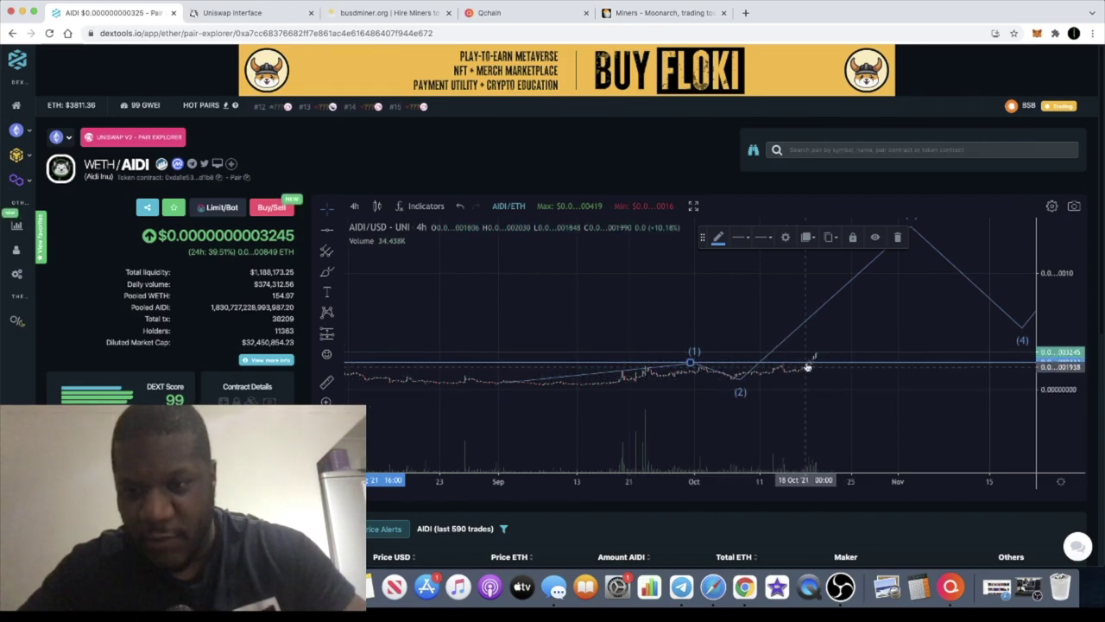
scroll(844, 343, "down", 3)
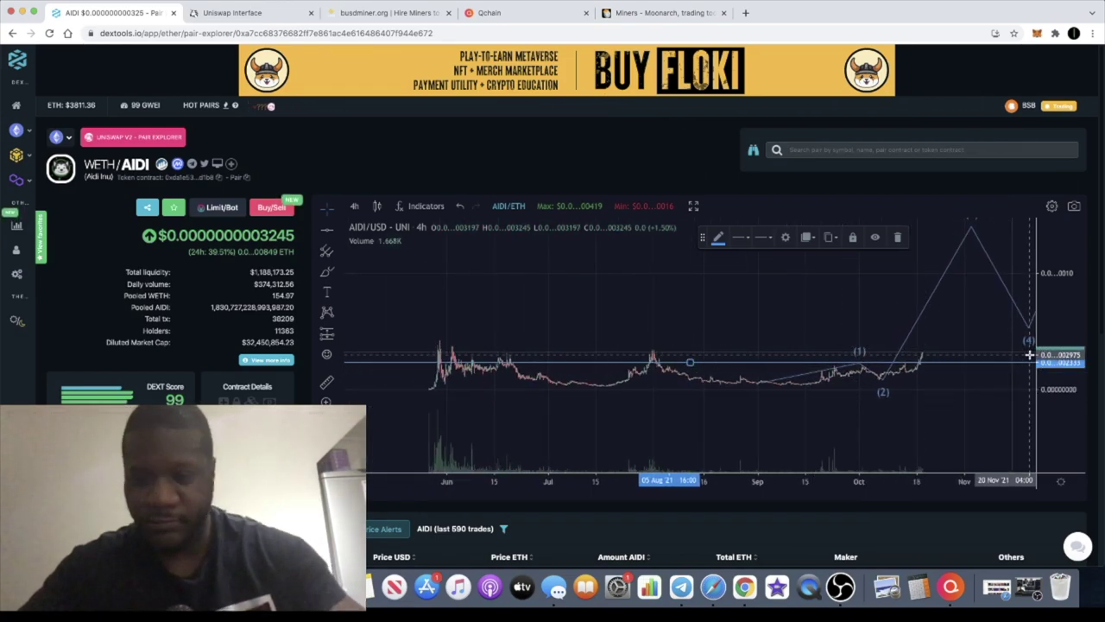
left_click_drag(1067, 406, 1072, 333)
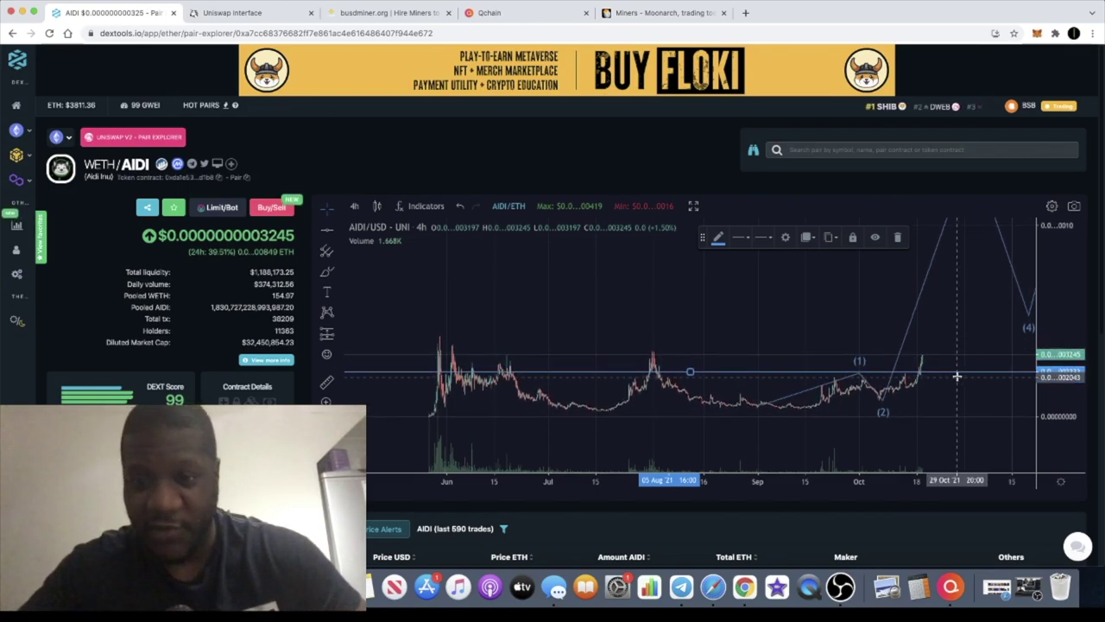
scroll(957, 376, "up", 2)
scroll(657, 323, "down", 2)
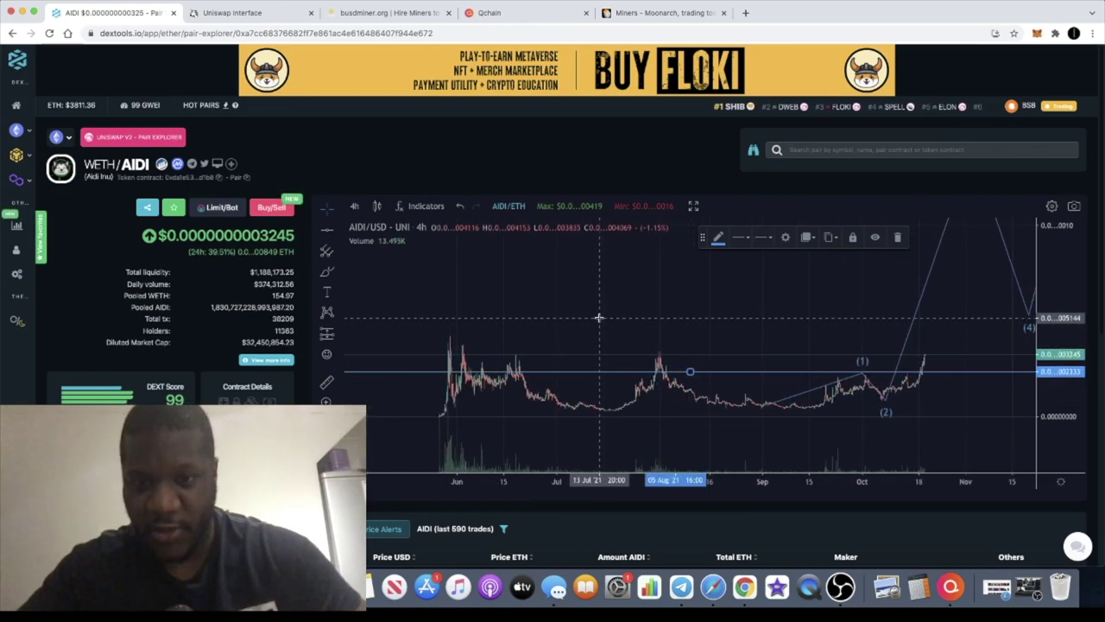
left_click(341, 229)
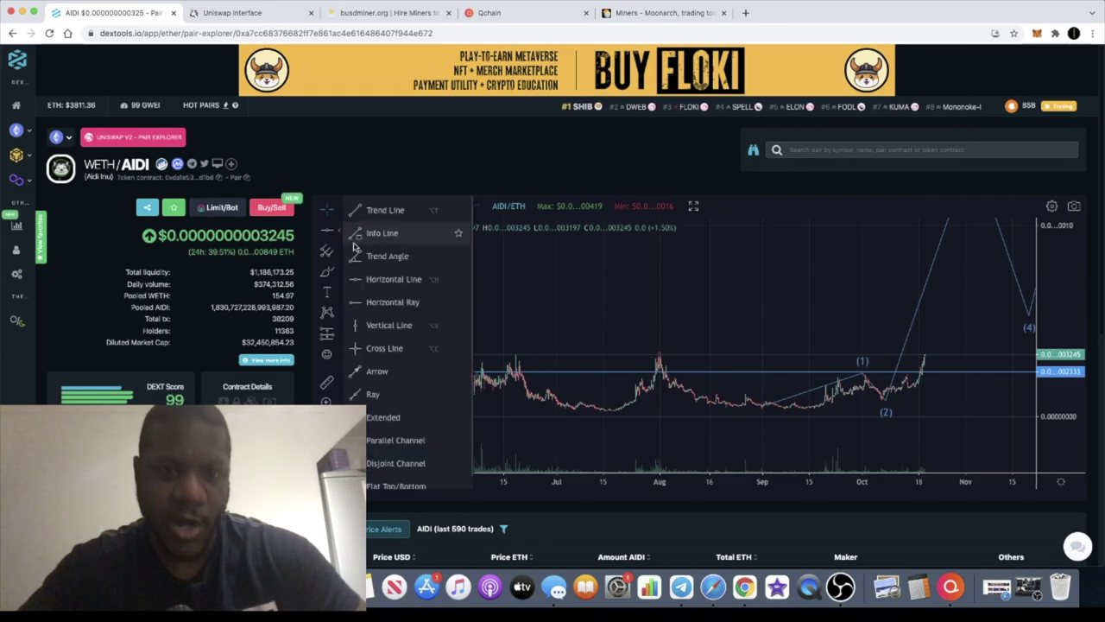
left_click(380, 210)
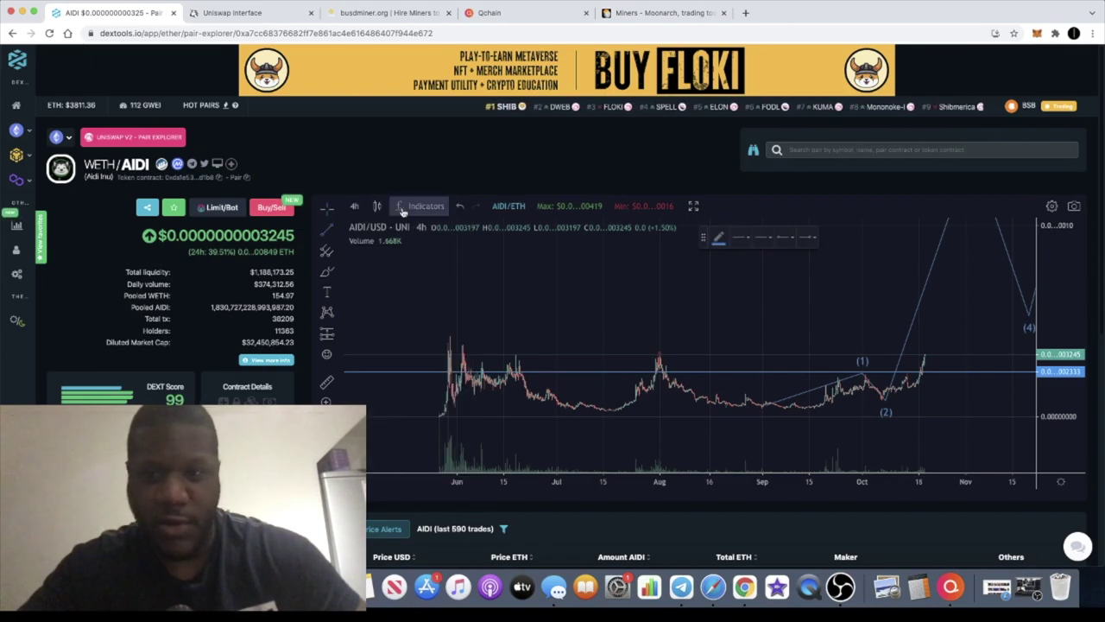
left_click(658, 354)
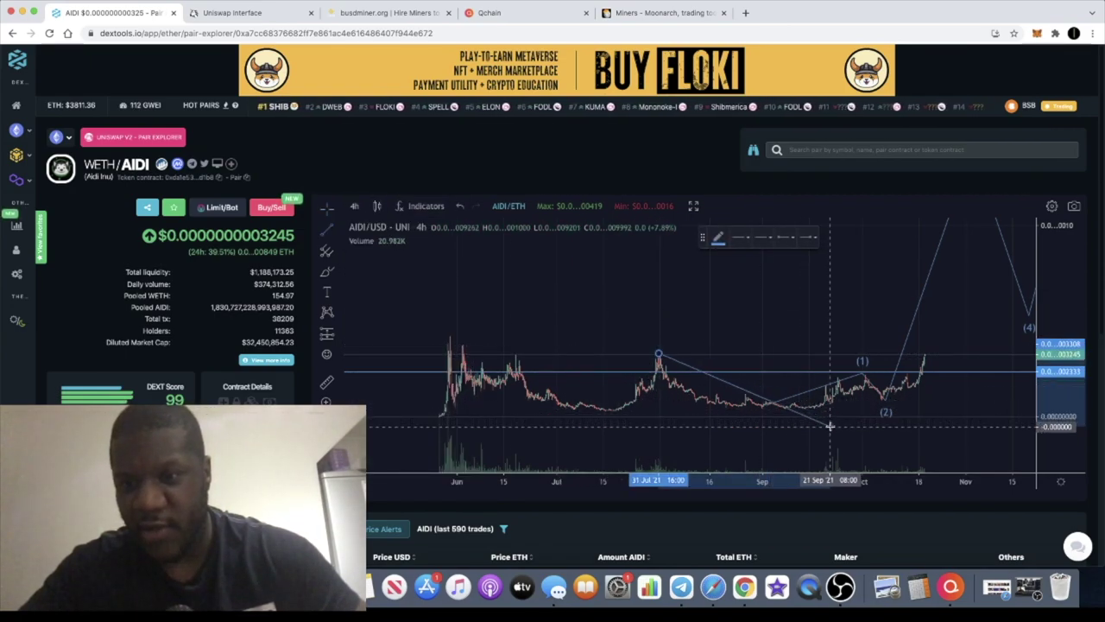
left_click(830, 425)
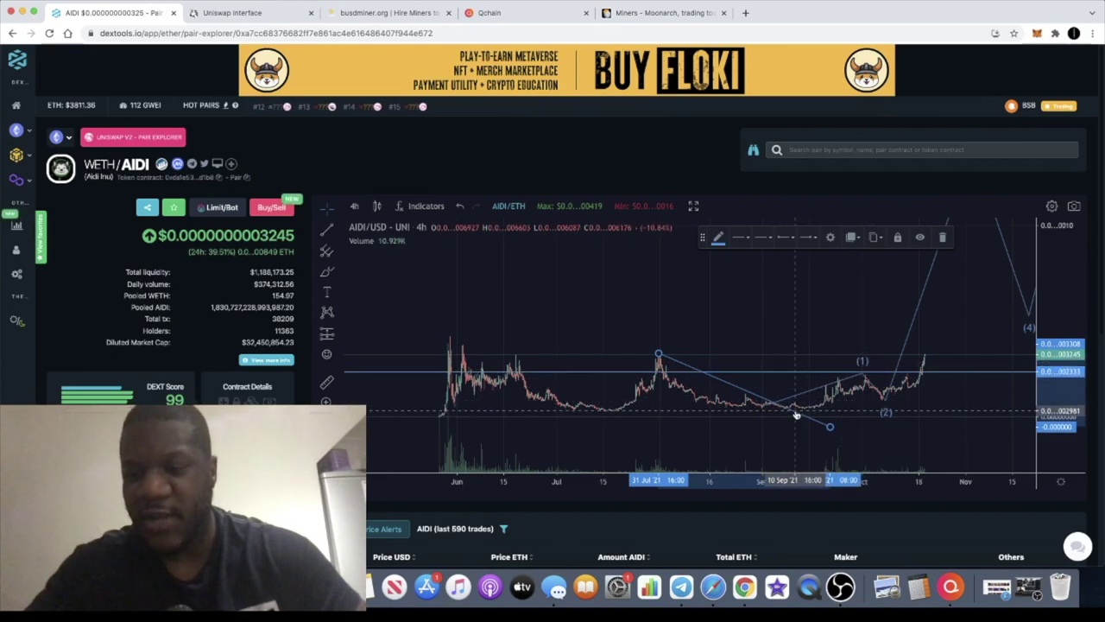
key("Delete")
scroll(772, 395, "up", 1)
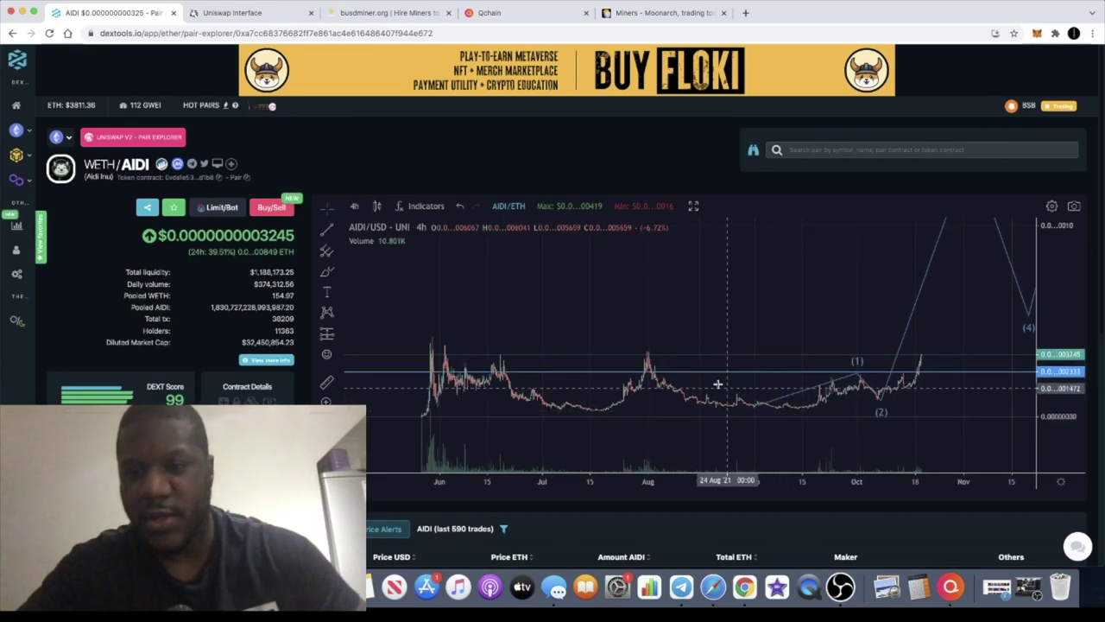
scroll(808, 382, "down", 3)
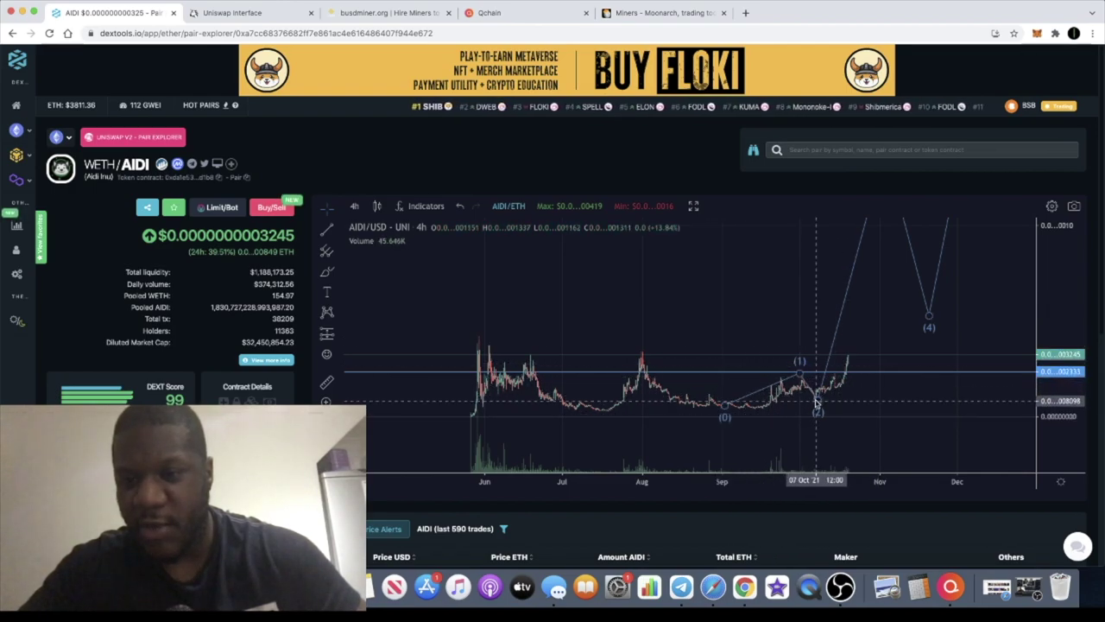
Step: Zoom in on the recent AIDI price action around wave point (1)
scroll(816, 400, "up", 2)
left_click_drag(816, 400, 722, 370)
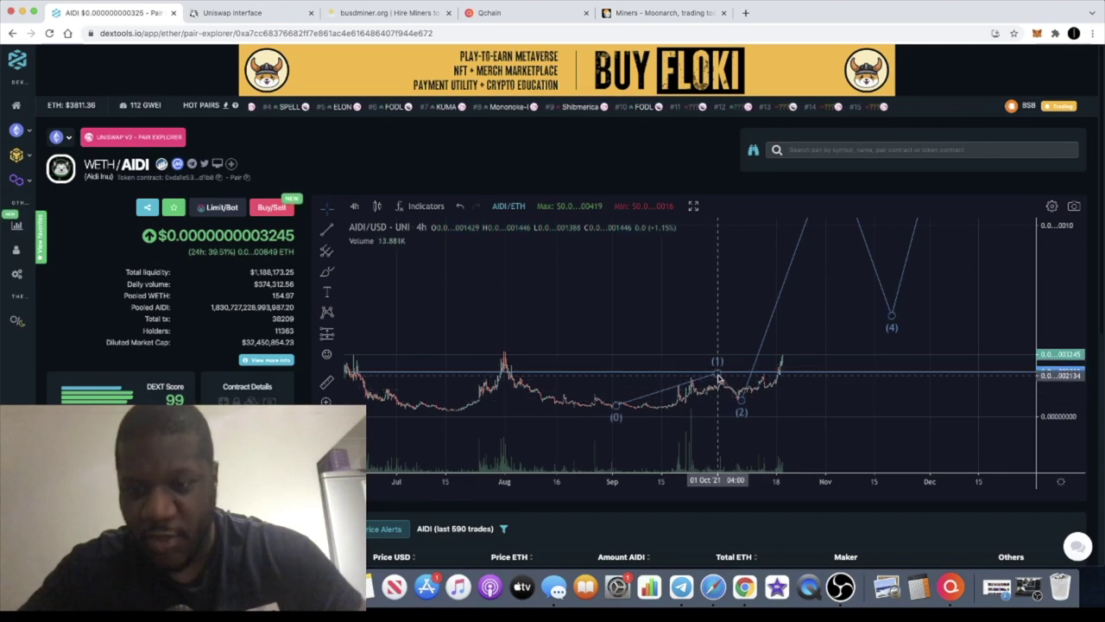
scroll(722, 369, "up", 2)
left_click_drag(722, 369, 618, 369)
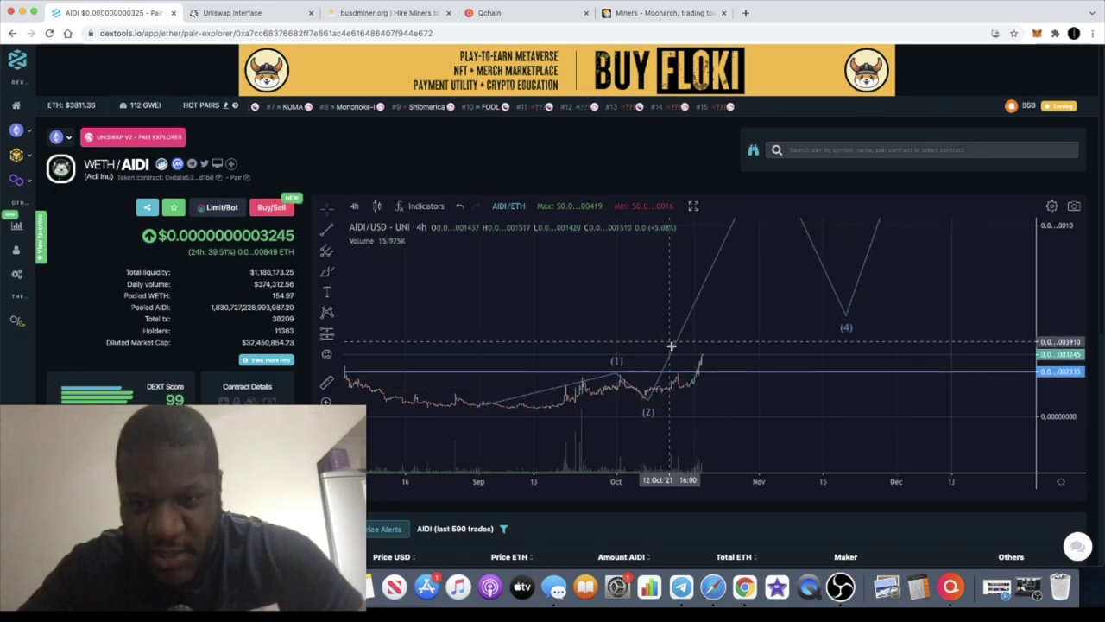
scroll(709, 410, "down", 2)
scroll(763, 362, "down", 2)
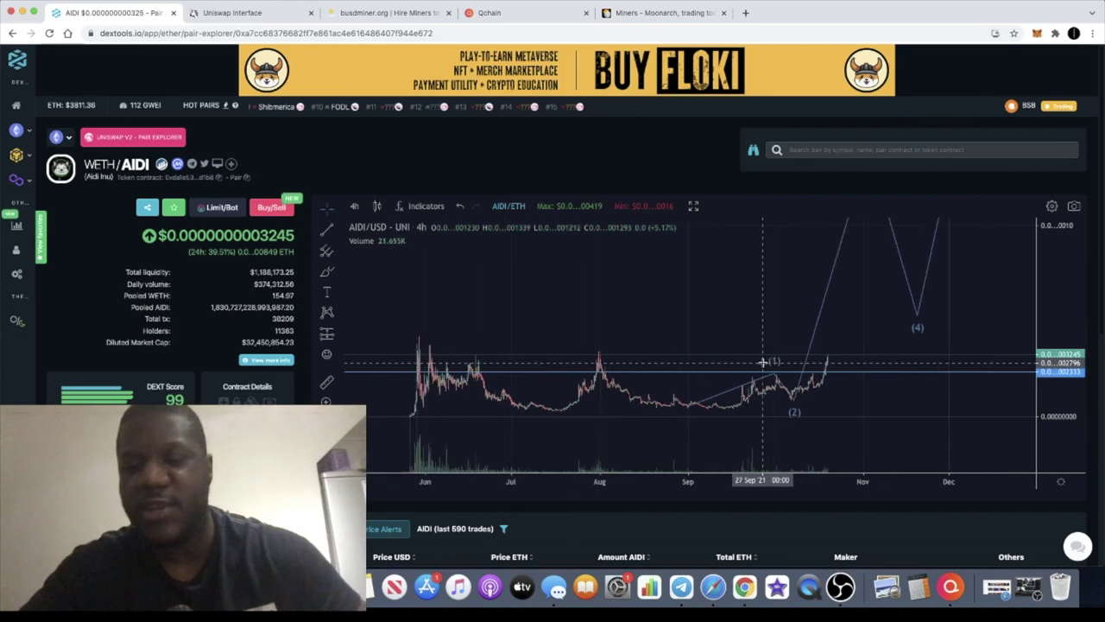
scroll(936, 357, "down", 2)
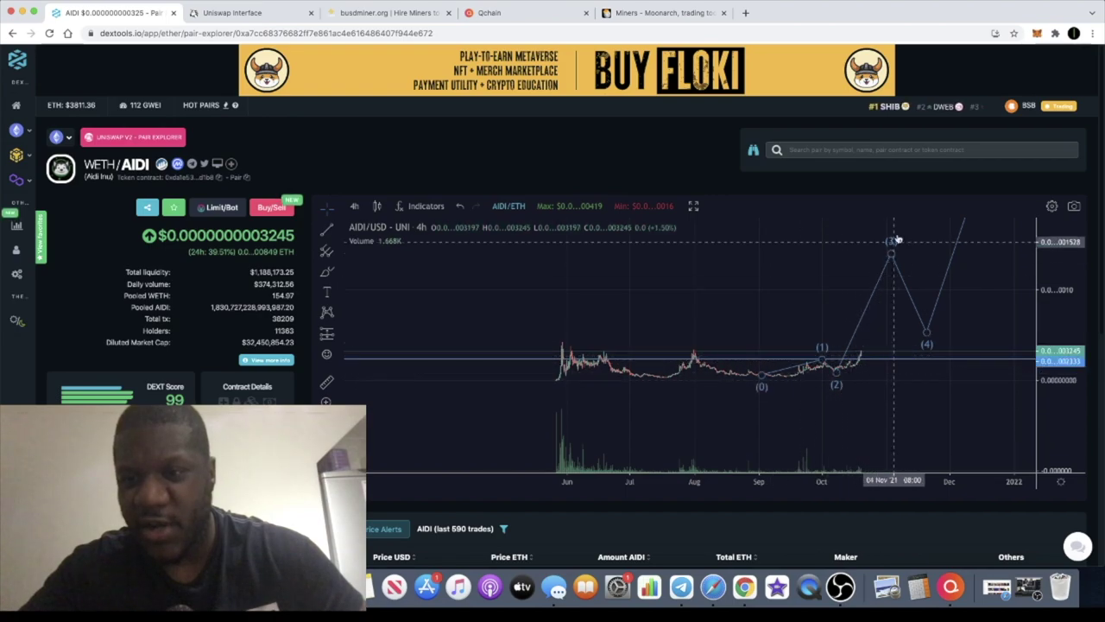
Step: Stretch the price scale and shift the chart so candles and the (1)–(4) projection fill the view
scroll(939, 367, "up", 2)
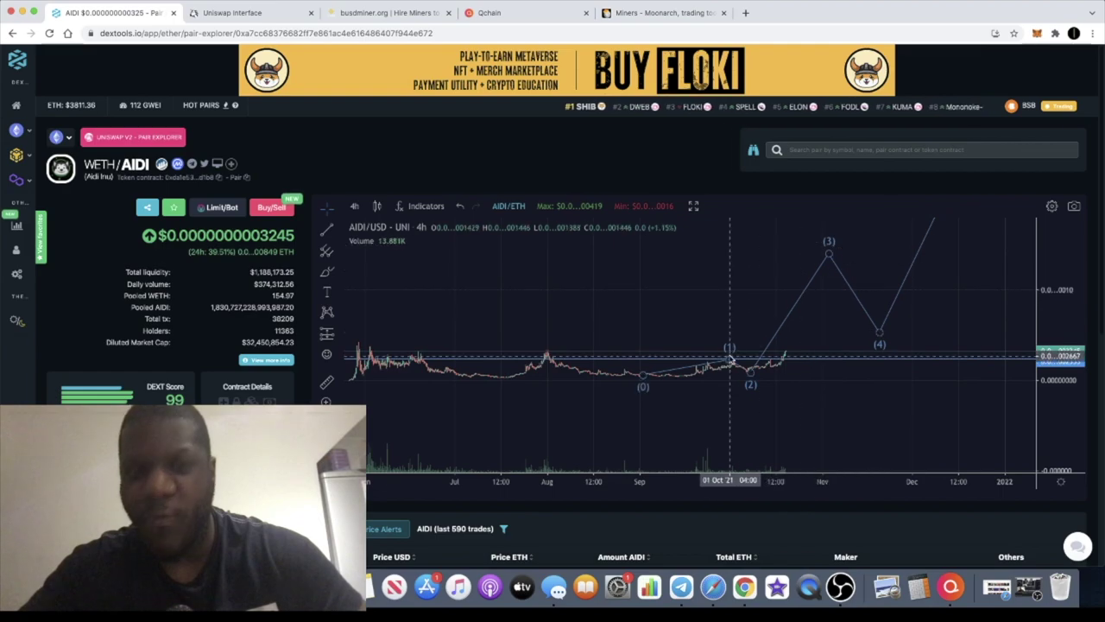
scroll(732, 357, "down", 2)
scroll(732, 356, "up", 2)
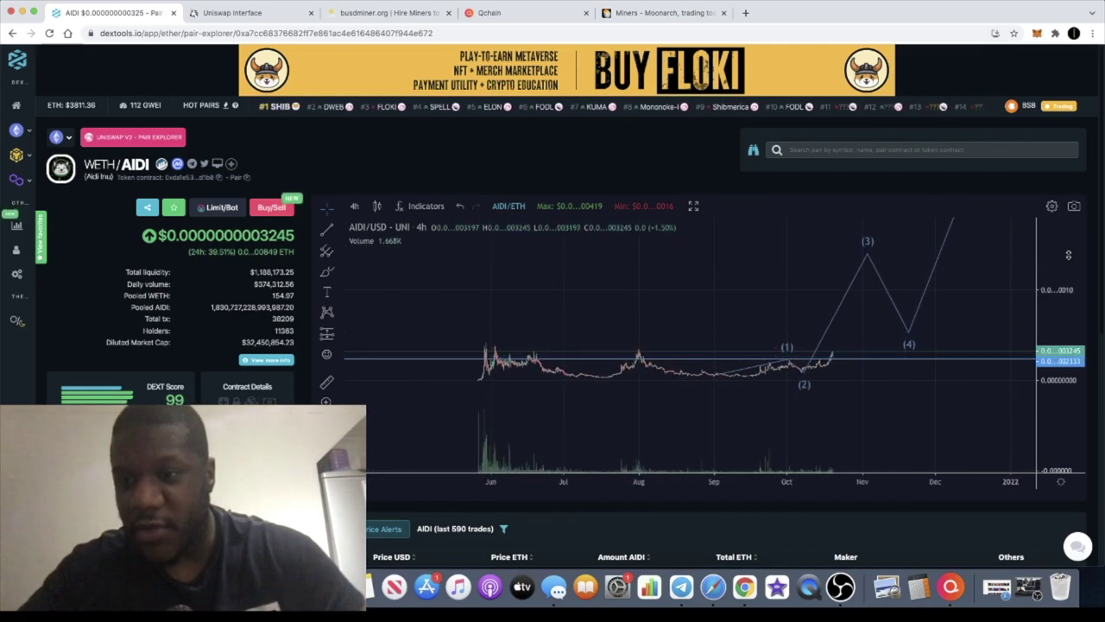
scroll(1048, 348, "down", 2)
scroll(1048, 349, "down", 2)
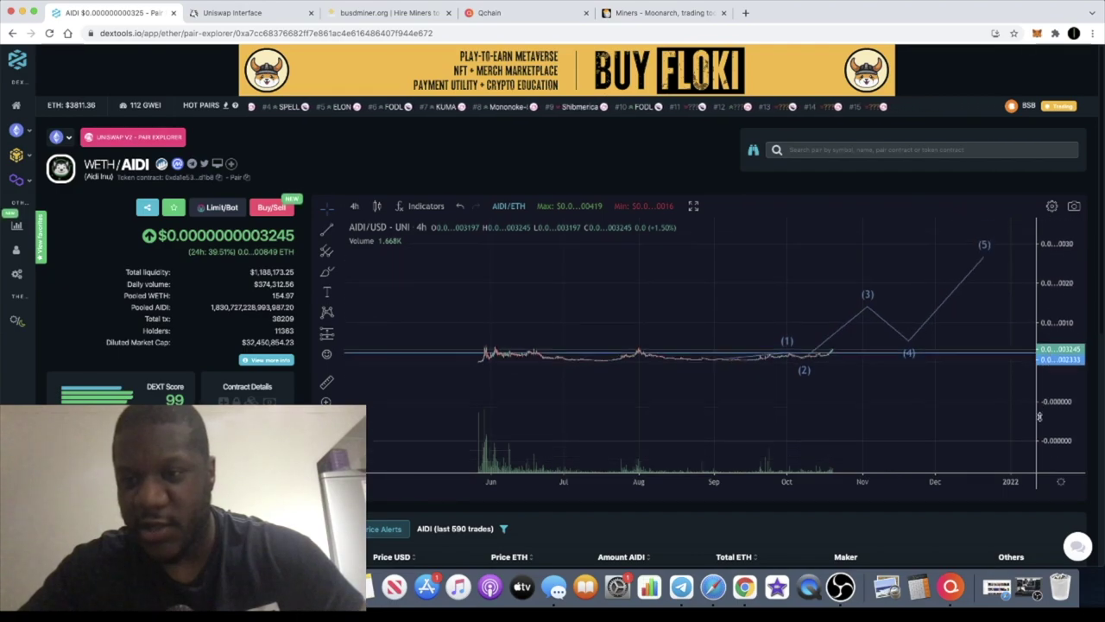
scroll(1062, 290, "up", 3)
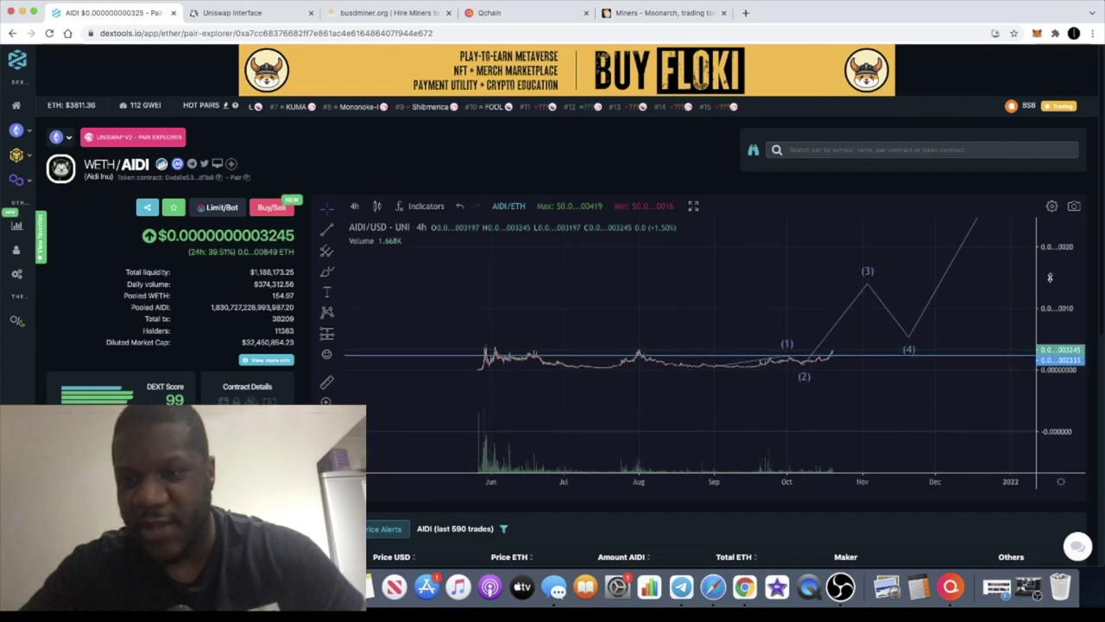
scroll(911, 336, "up", 2)
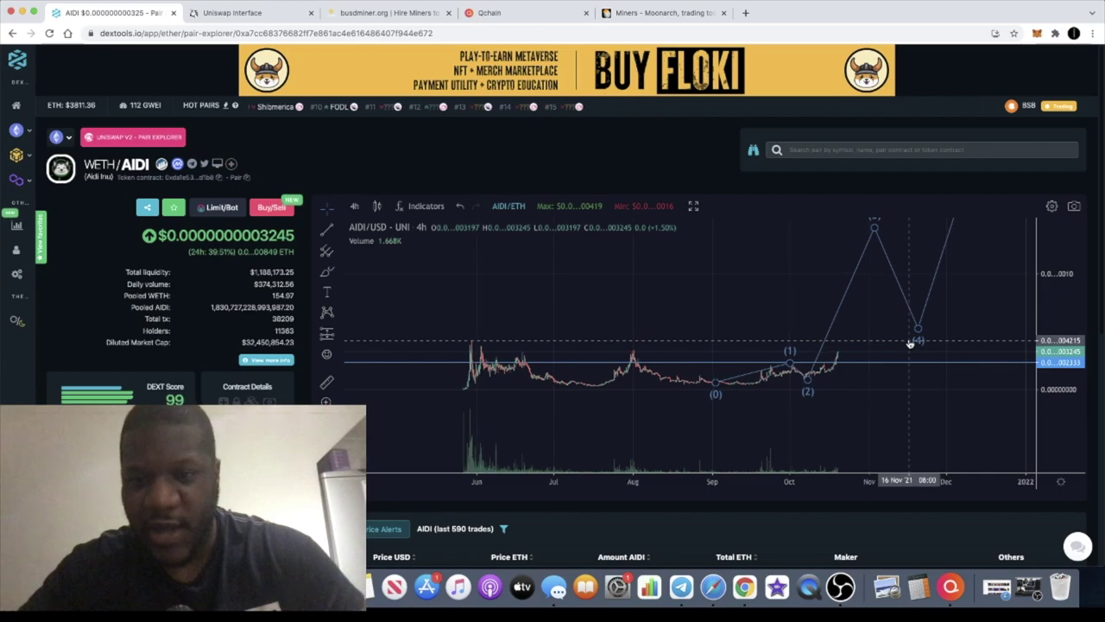
scroll(999, 281, "up", 2)
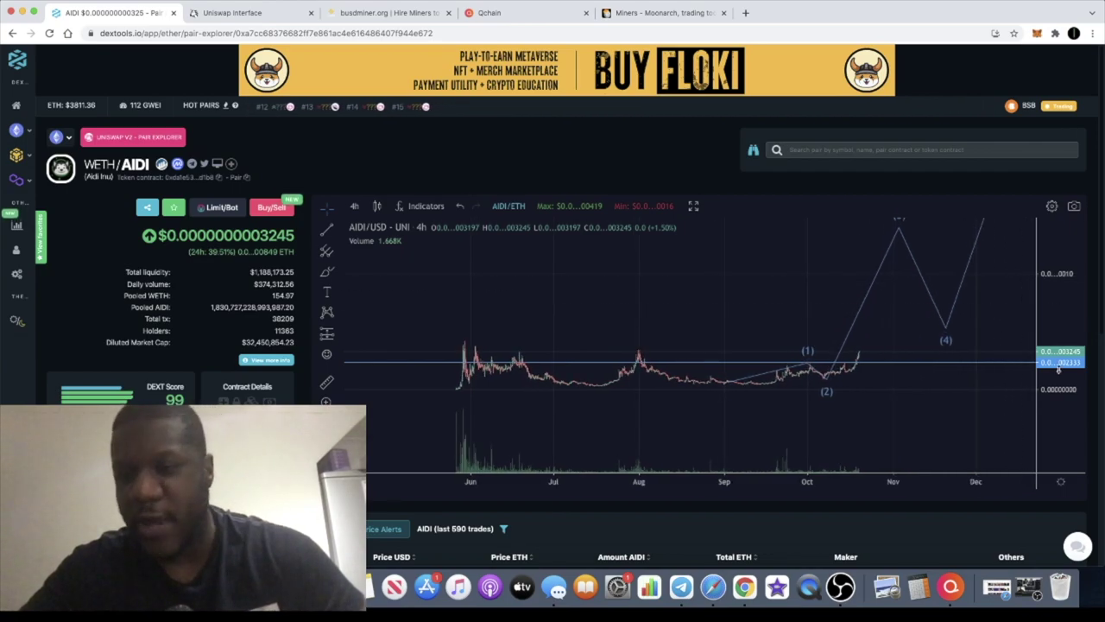
left_click_drag(1068, 394, 1067, 348)
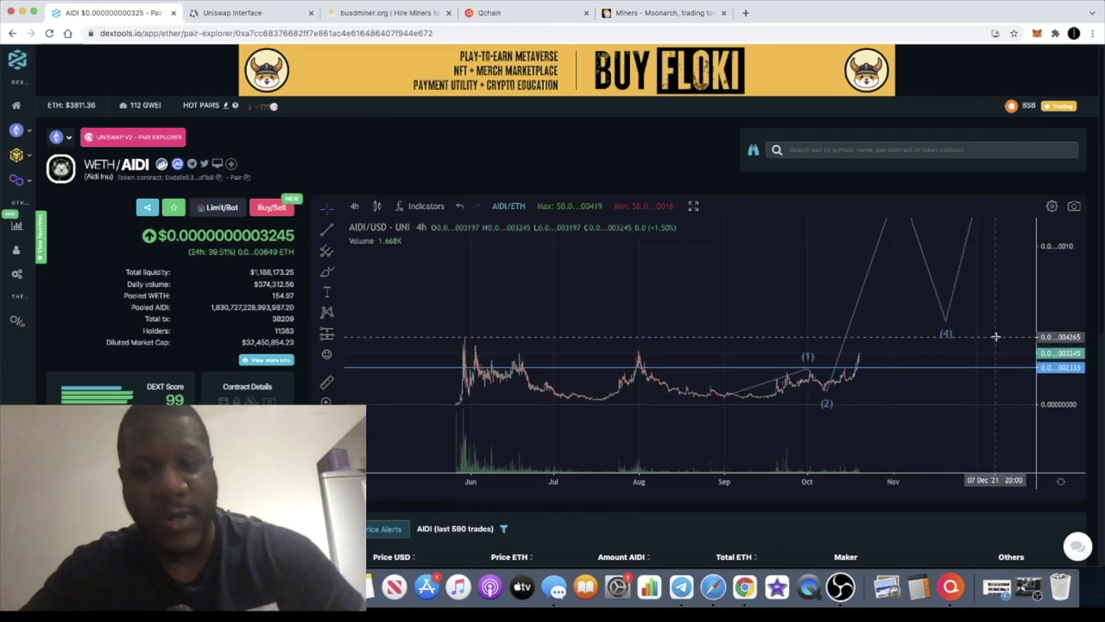
left_click_drag(993, 332, 993, 298)
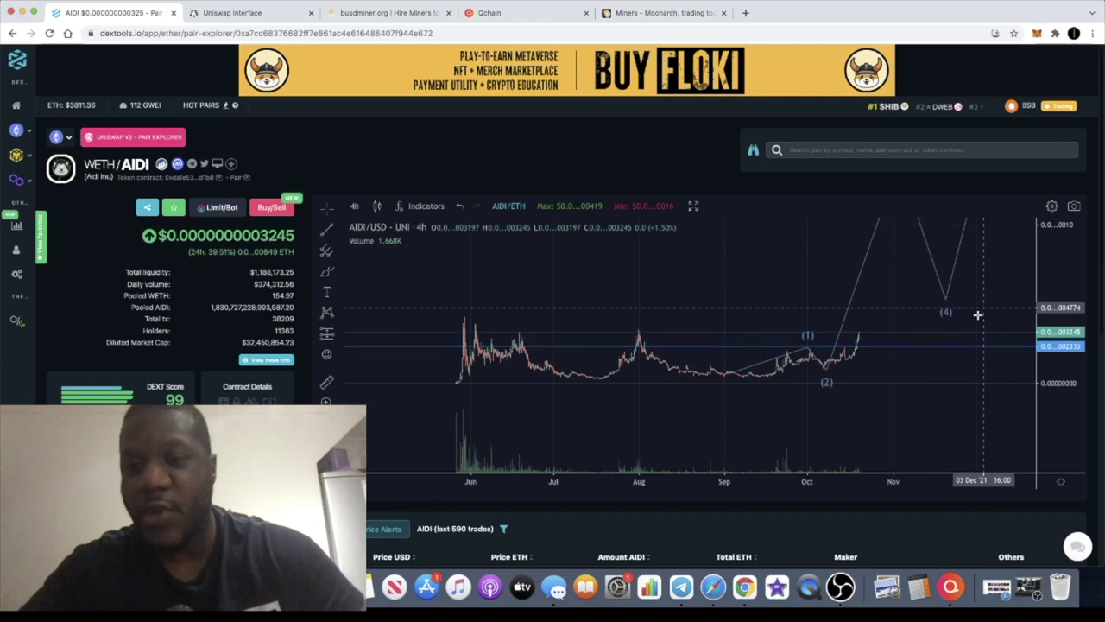
scroll(986, 305, "up", 1)
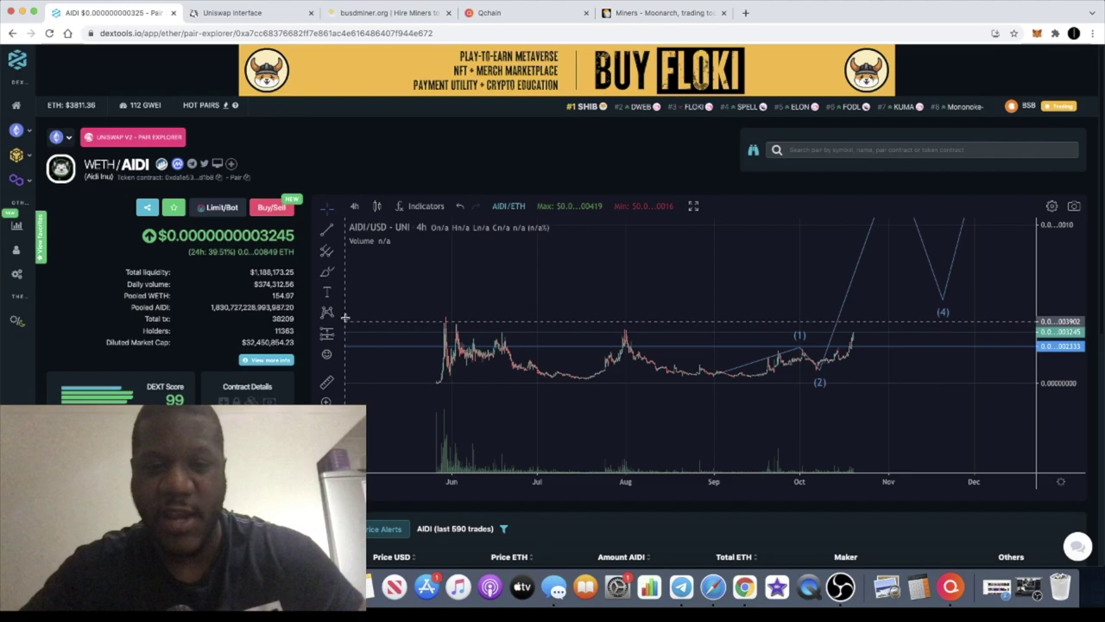
Step: Draw a Fibonacci retracement from the early-August peak to the mid-October low
left_click(339, 255)
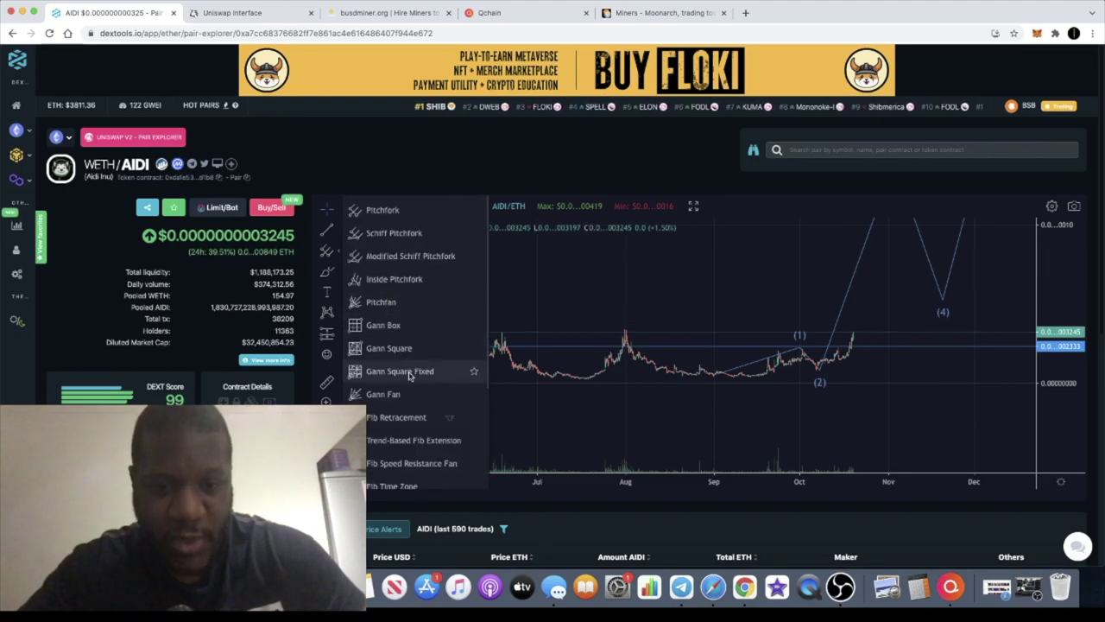
left_click(414, 417)
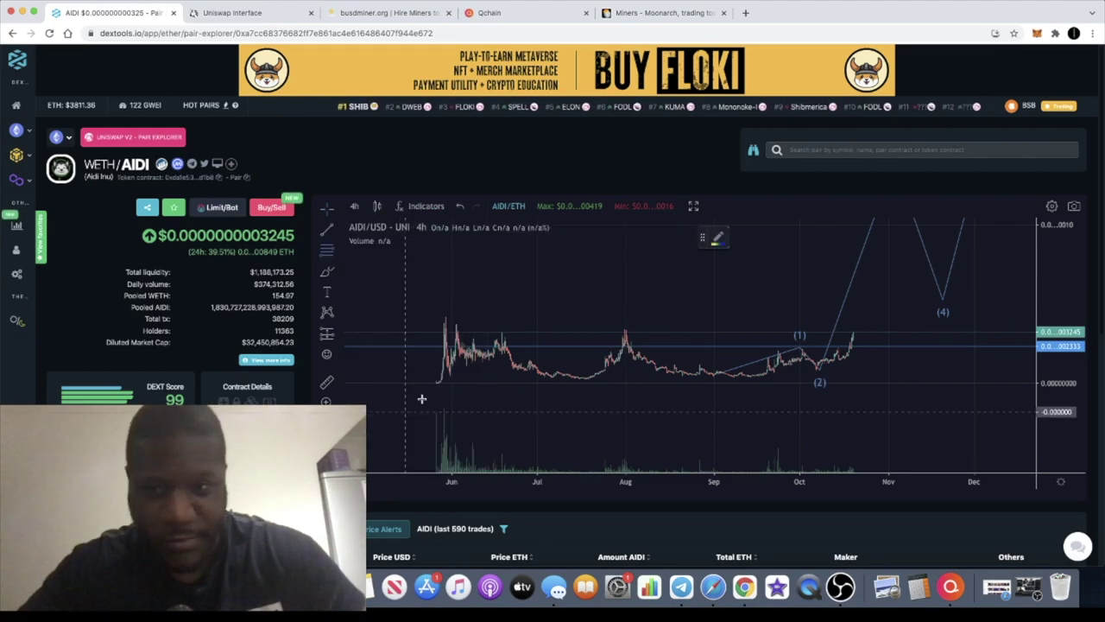
left_click(649, 328)
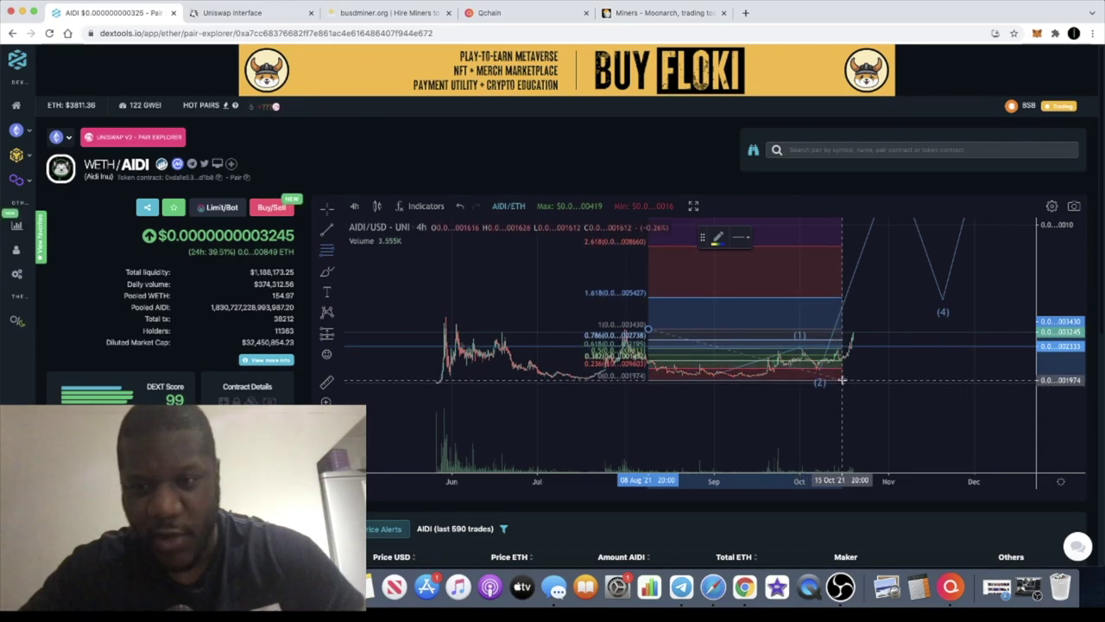
scroll(993, 259, "down", 2)
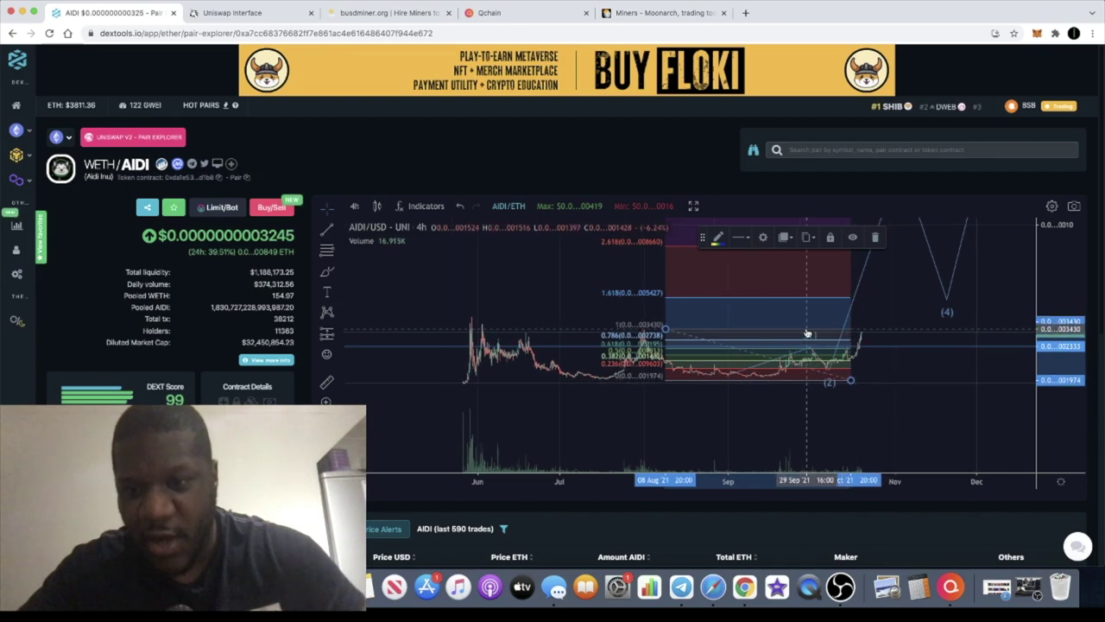
left_click_drag(1038, 261, 1049, 368)
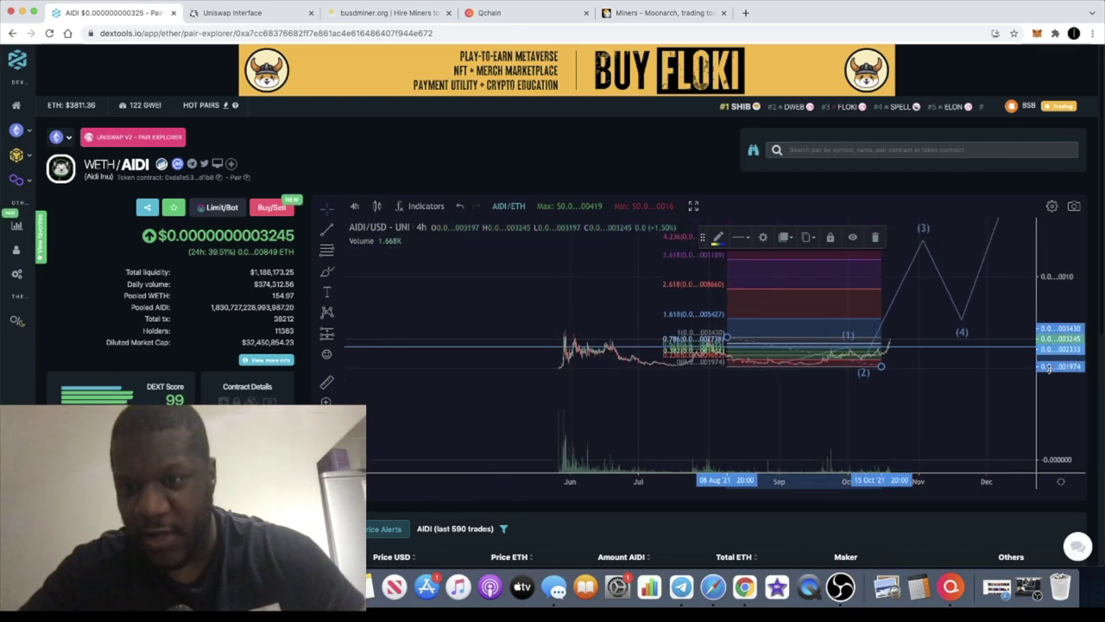
Step: Stretch the price scale and zoom to inspect the Fib levels from 0.236 to 1.618
scroll(993, 398, "down", 1)
scroll(1059, 399, "down", 1)
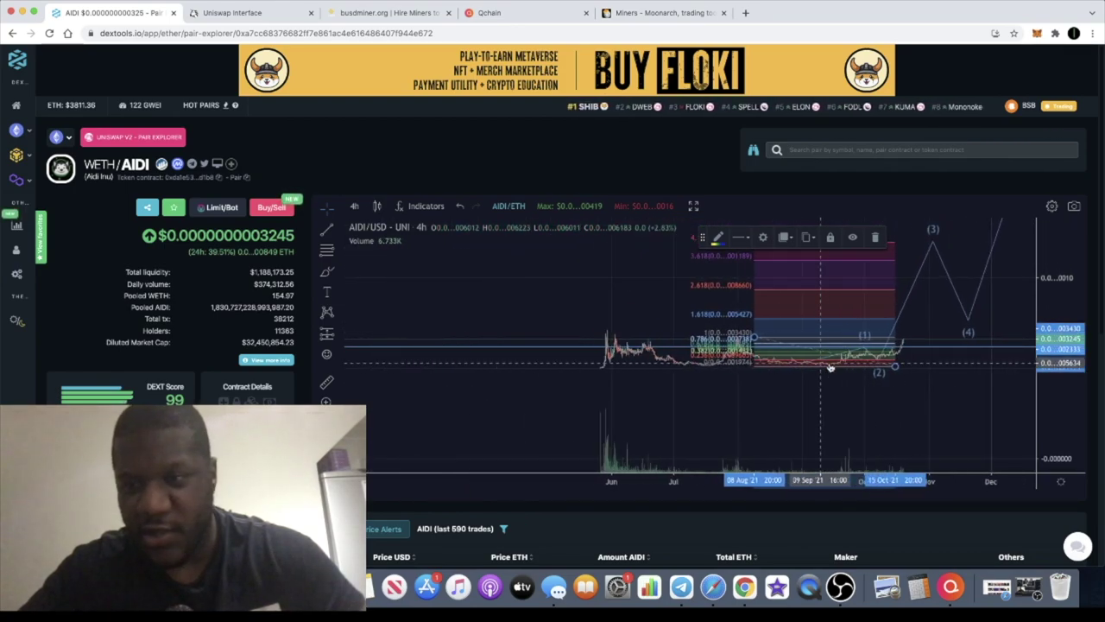
left_click_drag(1059, 399, 1072, 313)
left_click_drag(1071, 424, 1071, 380)
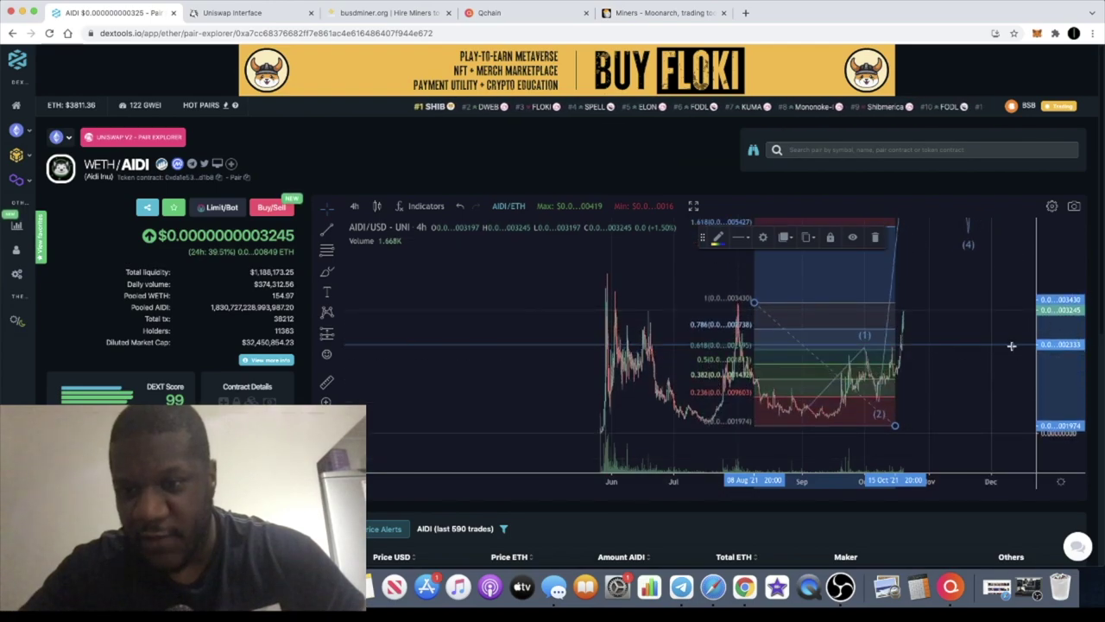
scroll(691, 414, "up", 3)
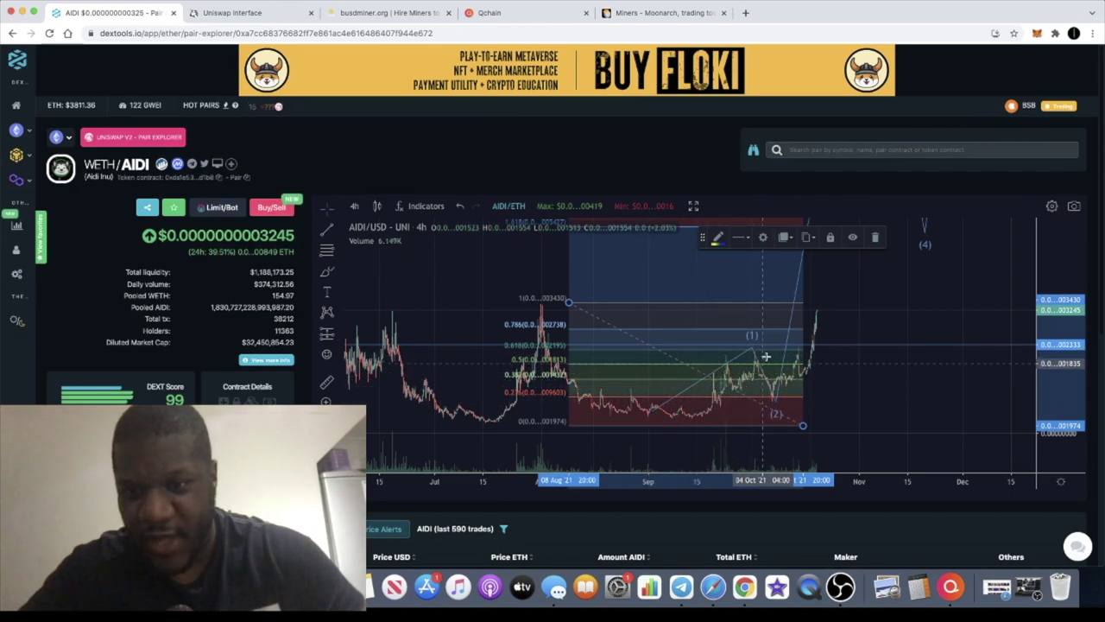
scroll(774, 402, "up", 2)
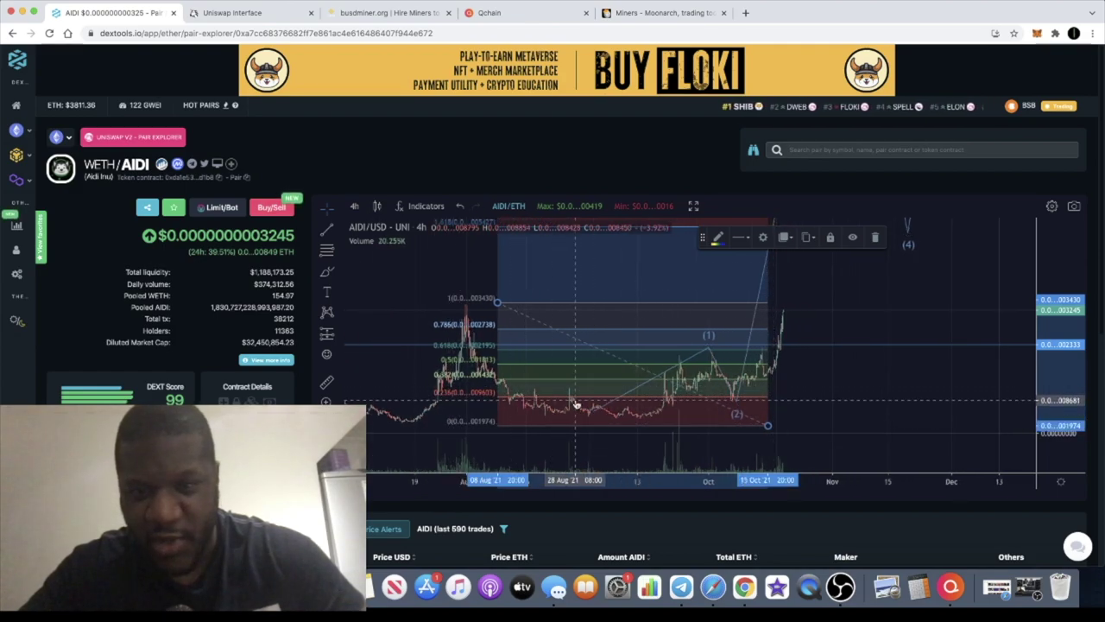
scroll(682, 398, "down", 1)
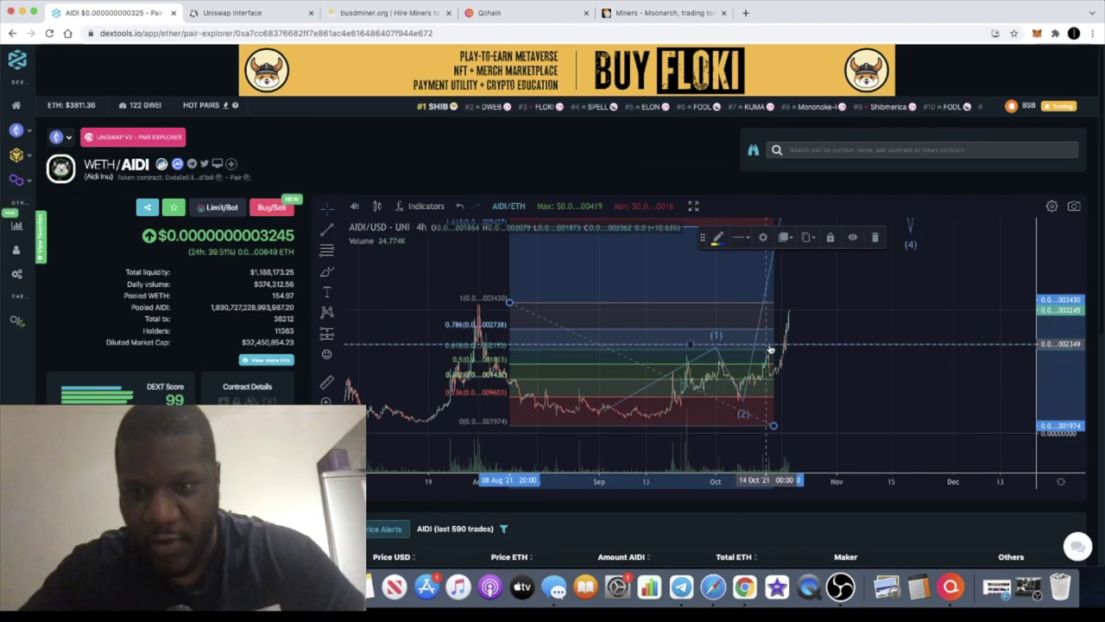
scroll(743, 354, "up", 2)
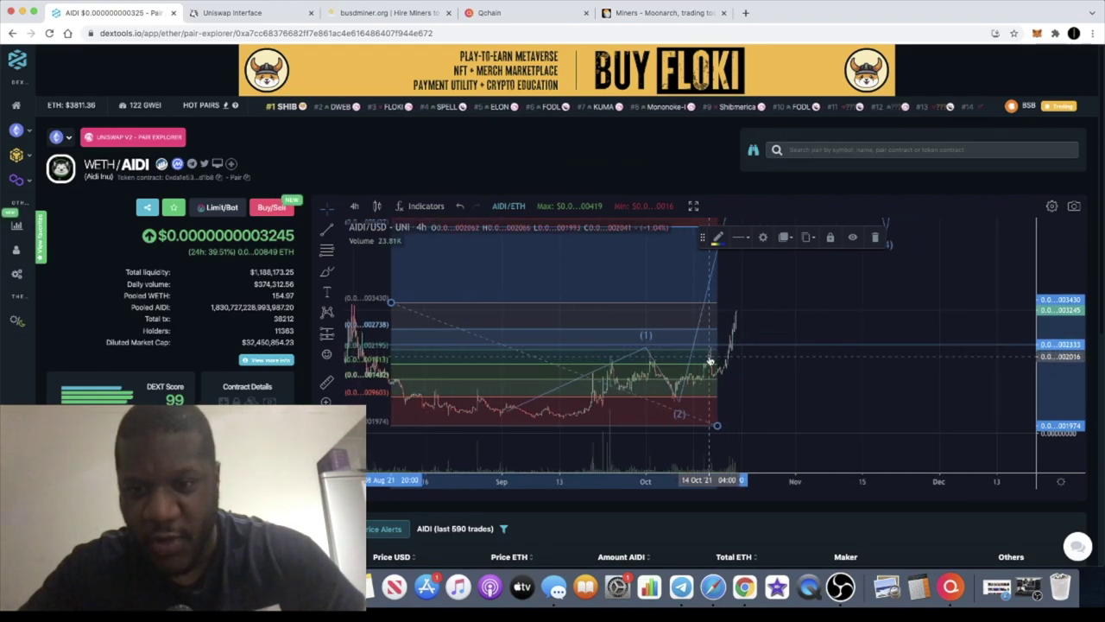
scroll(710, 361, "down", 2)
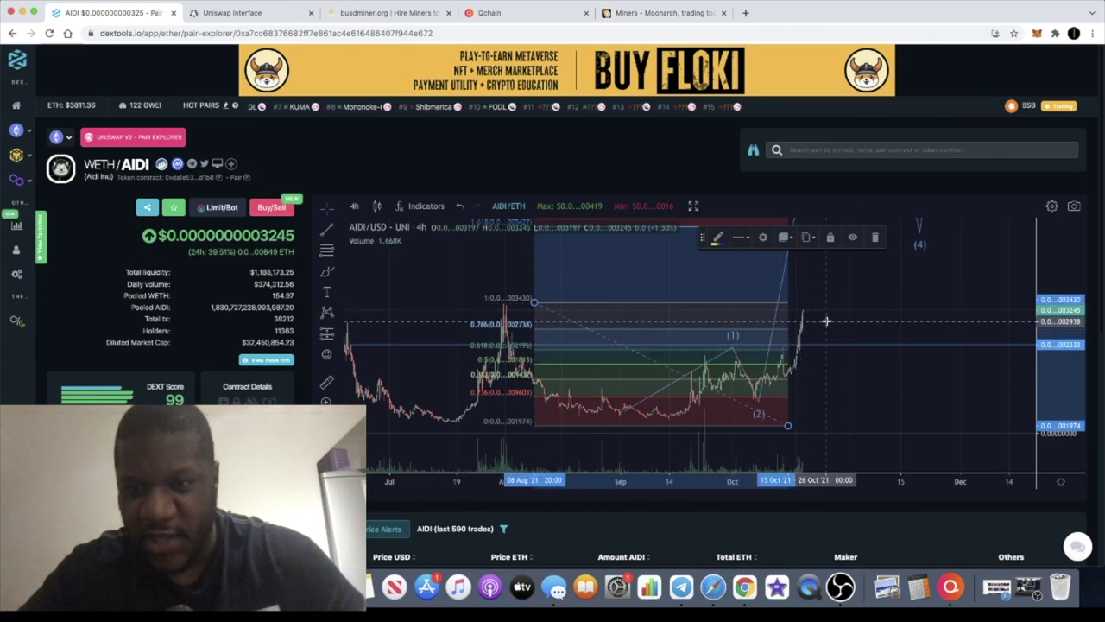
scroll(827, 321, "down", 2)
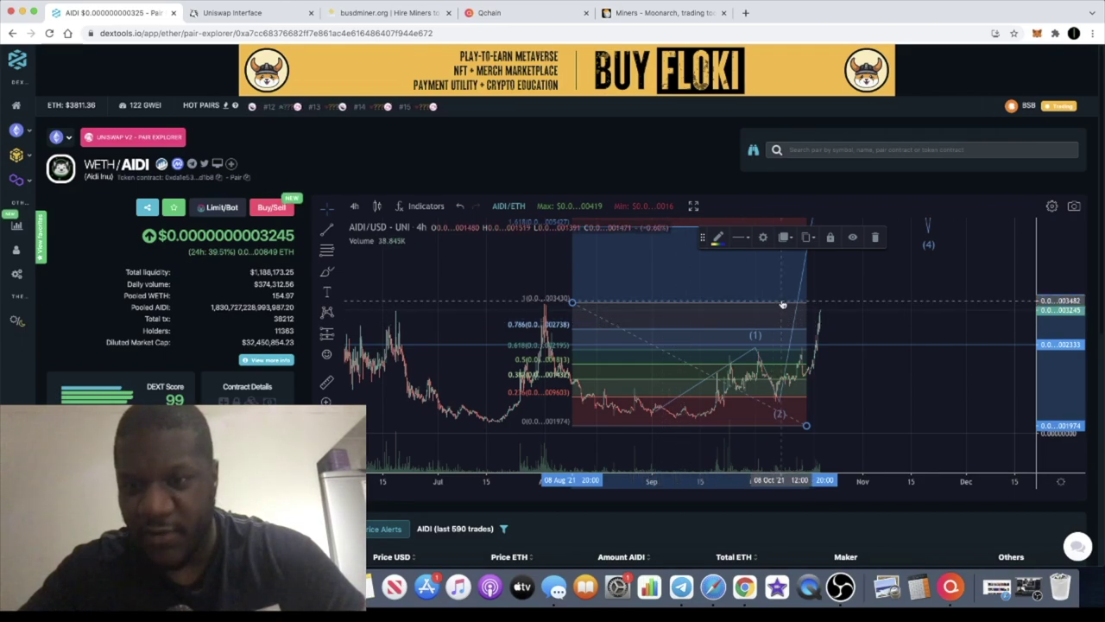
scroll(785, 305, "down", 3)
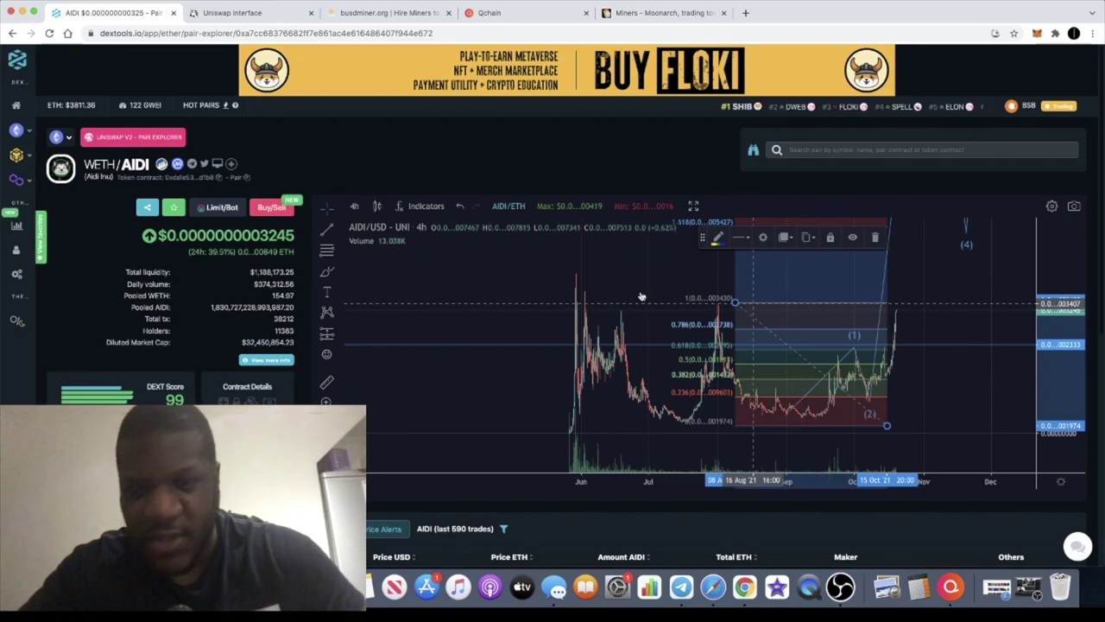
left_click(342, 234)
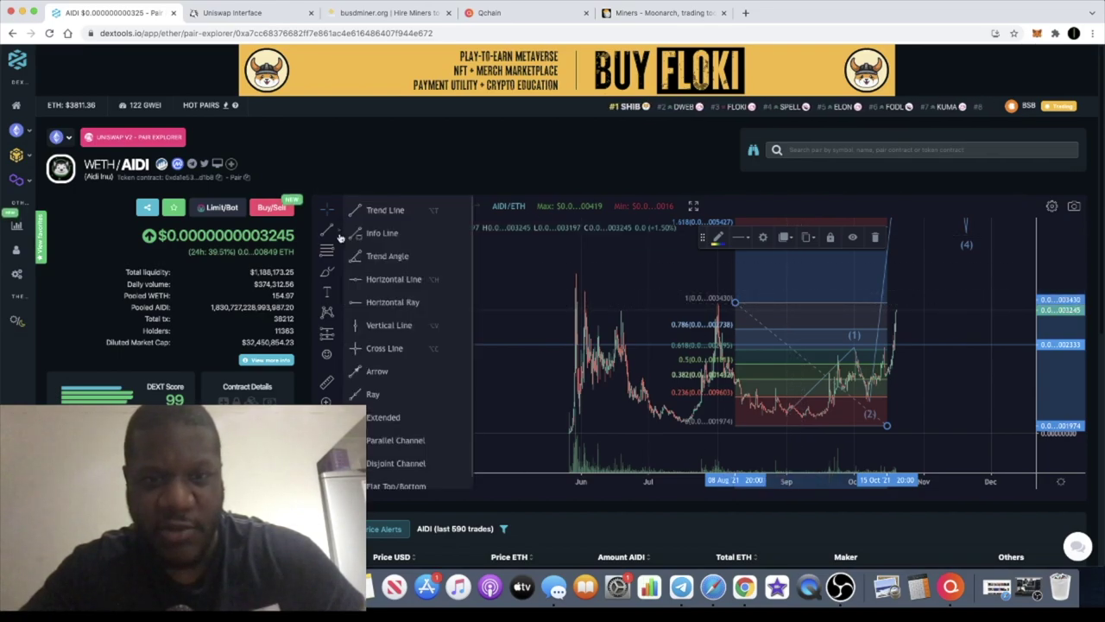
Step: Draw a horizontal price level on the AIDI chart
left_click(380, 279)
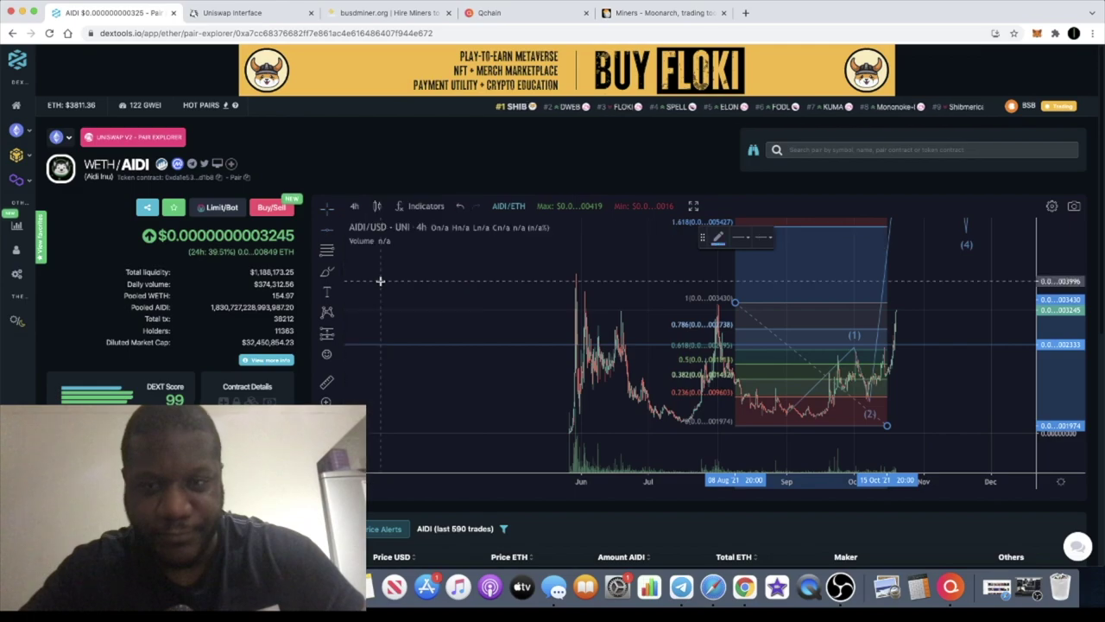
left_click(656, 301)
scroll(734, 300, "up", 3)
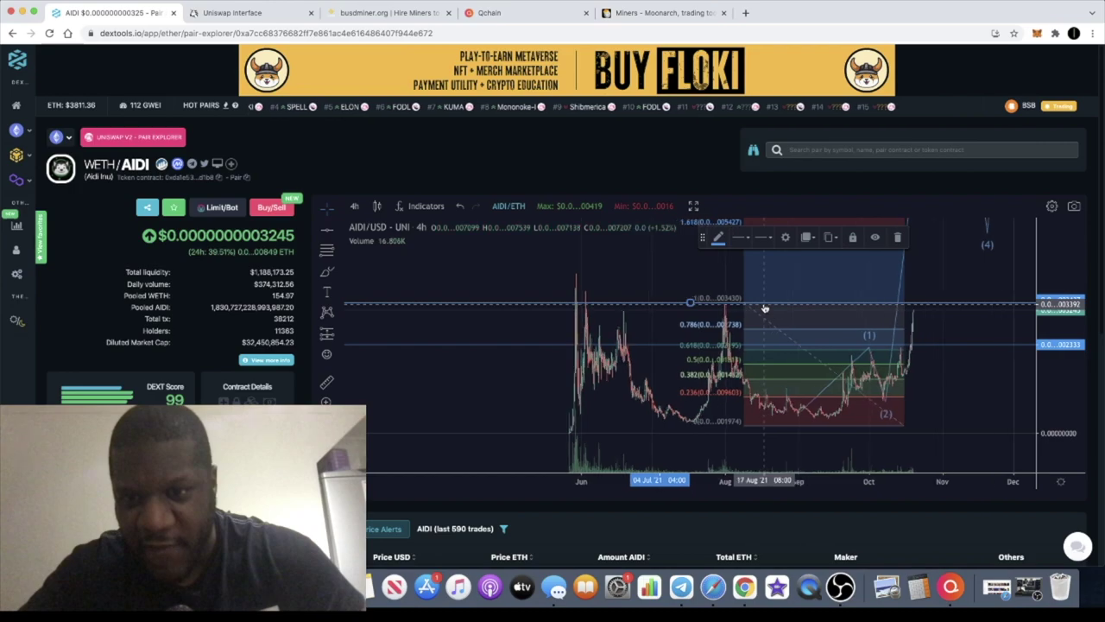
scroll(907, 328, "up", 2)
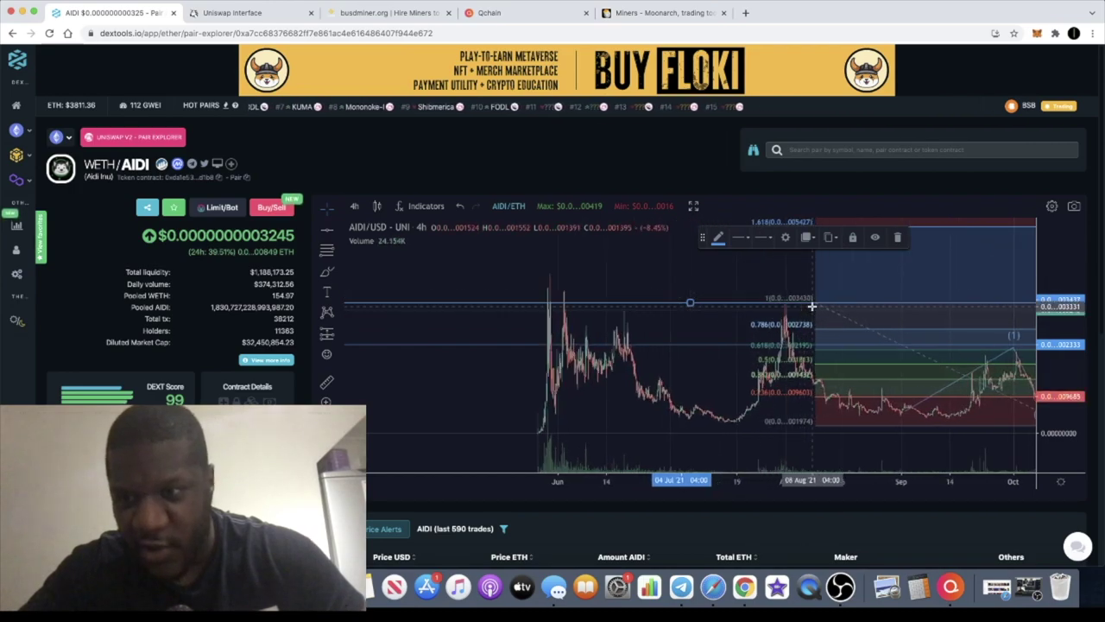
Step: Compress the price scale and widen the Fibonacci drawing right to the (3) wave peak
left_click_drag(1048, 337, 1046, 356)
scroll(976, 356, "down", 3)
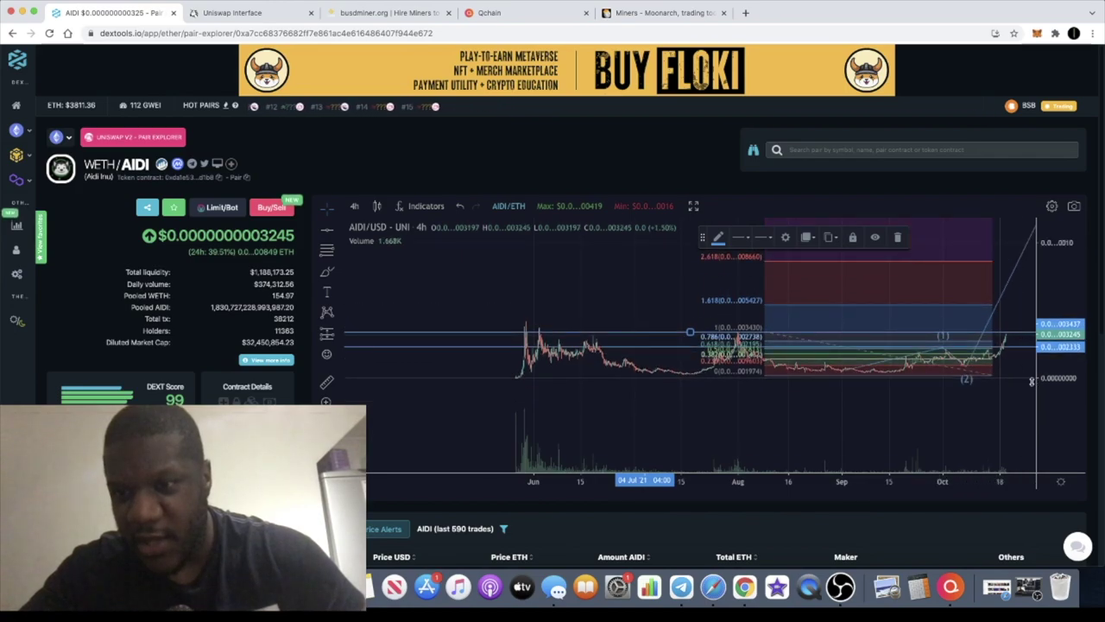
scroll(970, 378, "down", 3)
left_click_drag(1052, 282, 1047, 352)
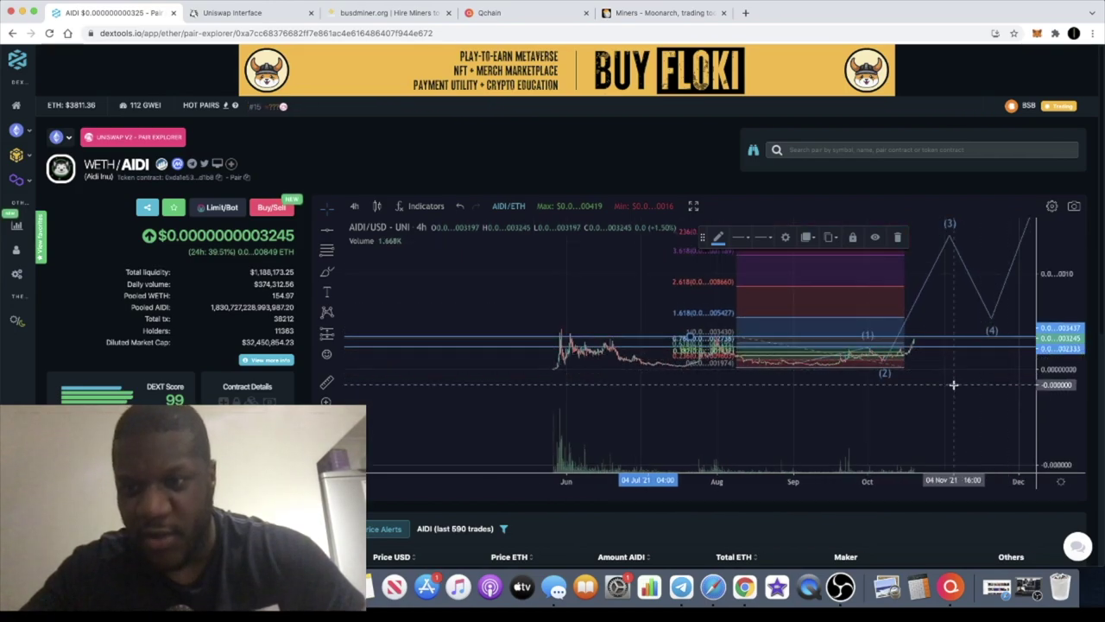
scroll(945, 378, "up", 2)
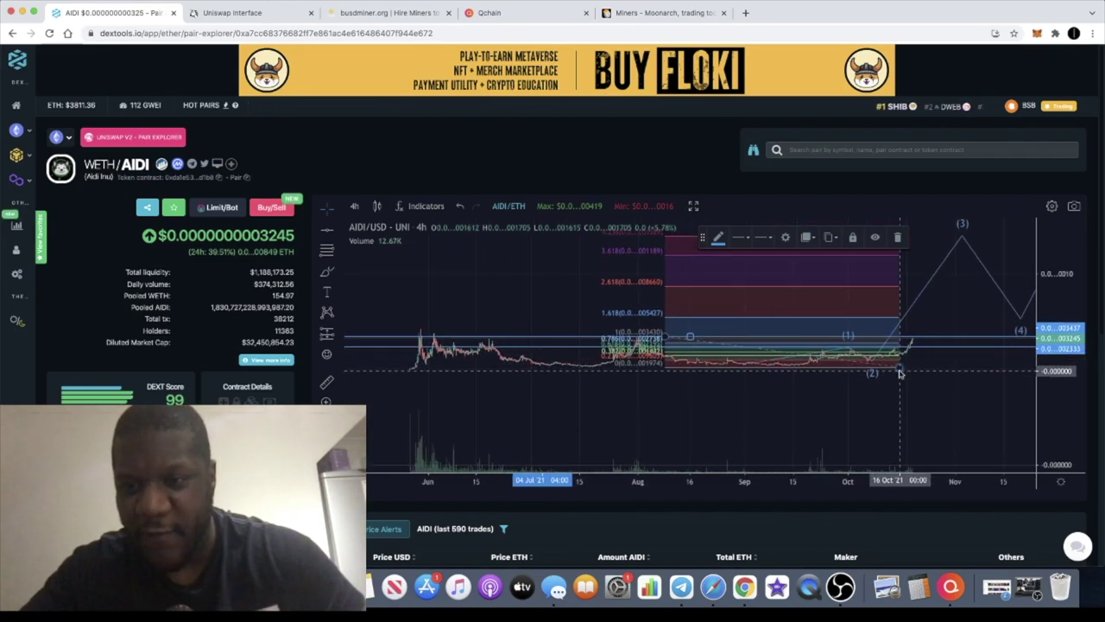
left_click_drag(900, 373, 926, 367)
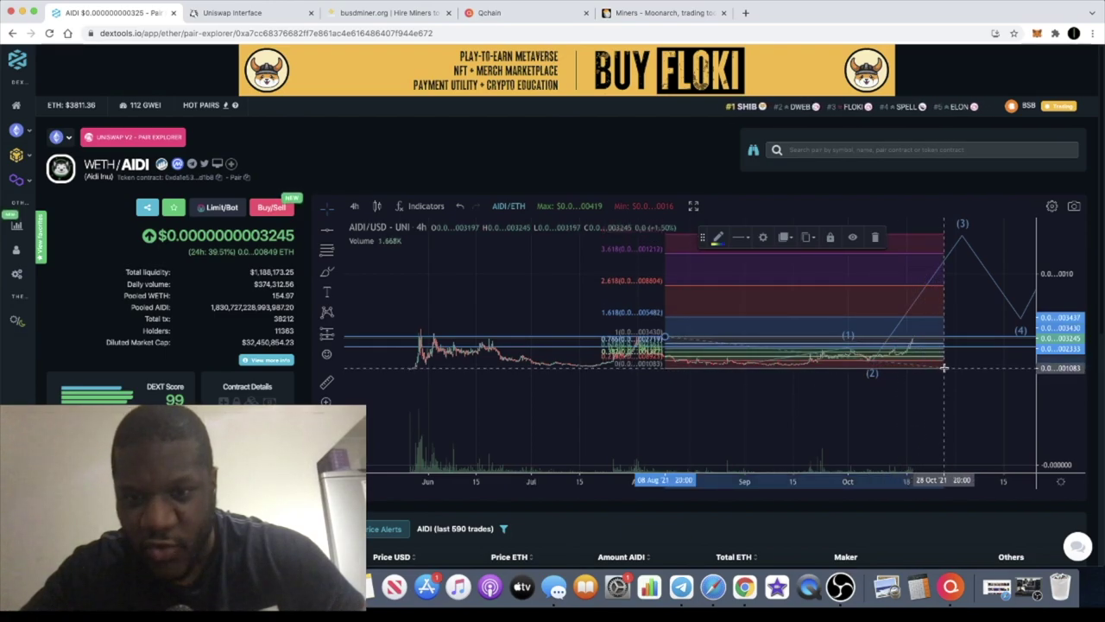
left_click(962, 399)
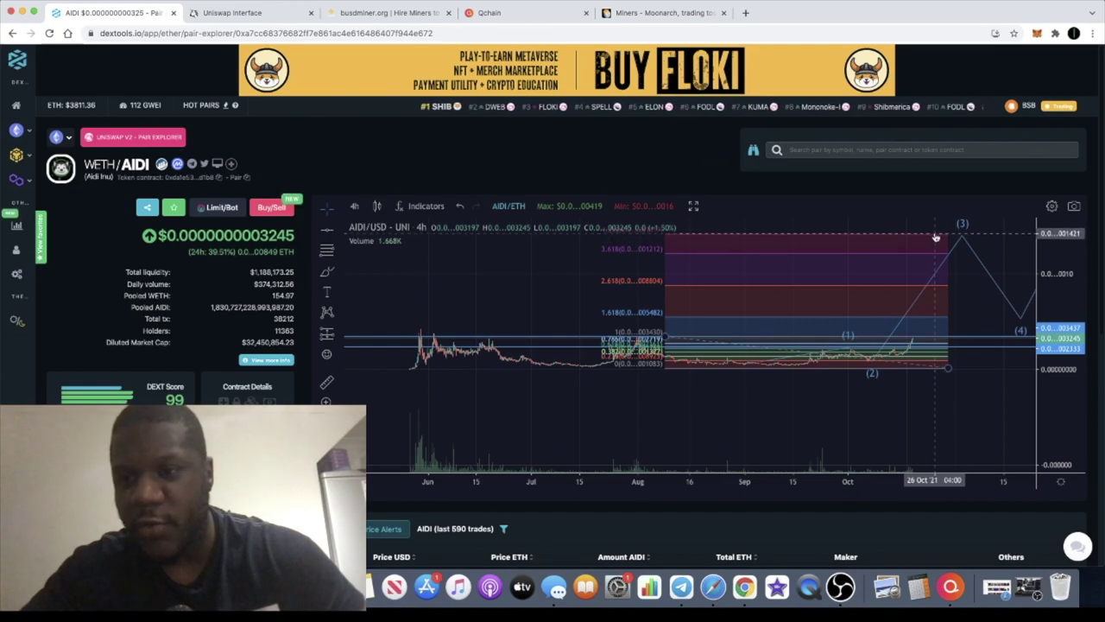
Step: Compress the price scale further to reveal the 2.618, 3.618 and 4.236 extension levels
left_click_drag(1063, 299, 1064, 327)
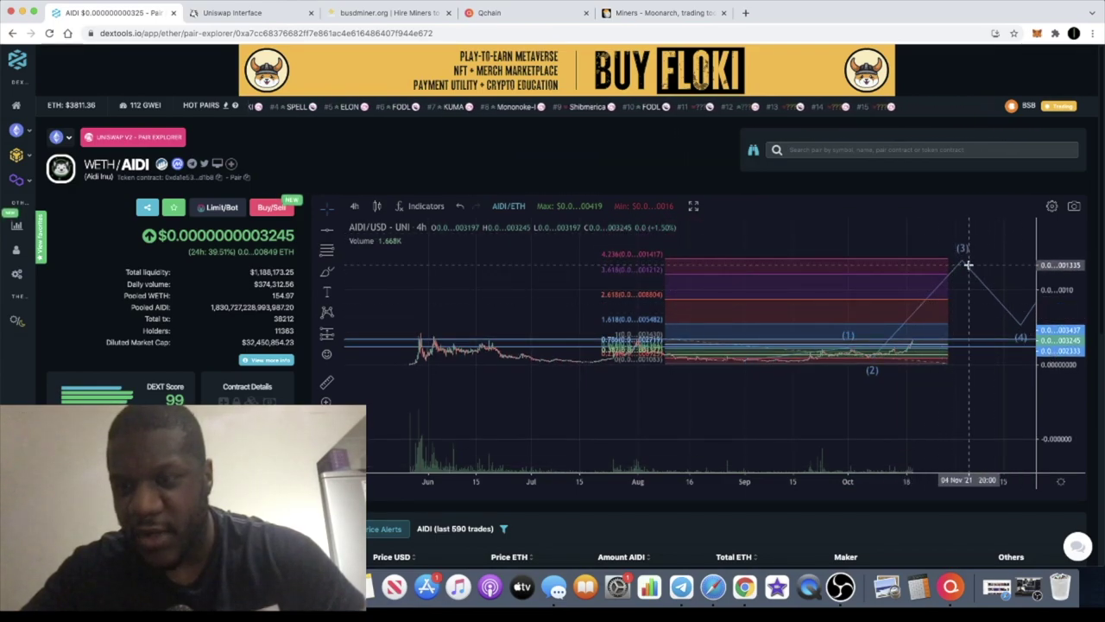
scroll(949, 267, "down", 3)
scroll(955, 280, "up", 1)
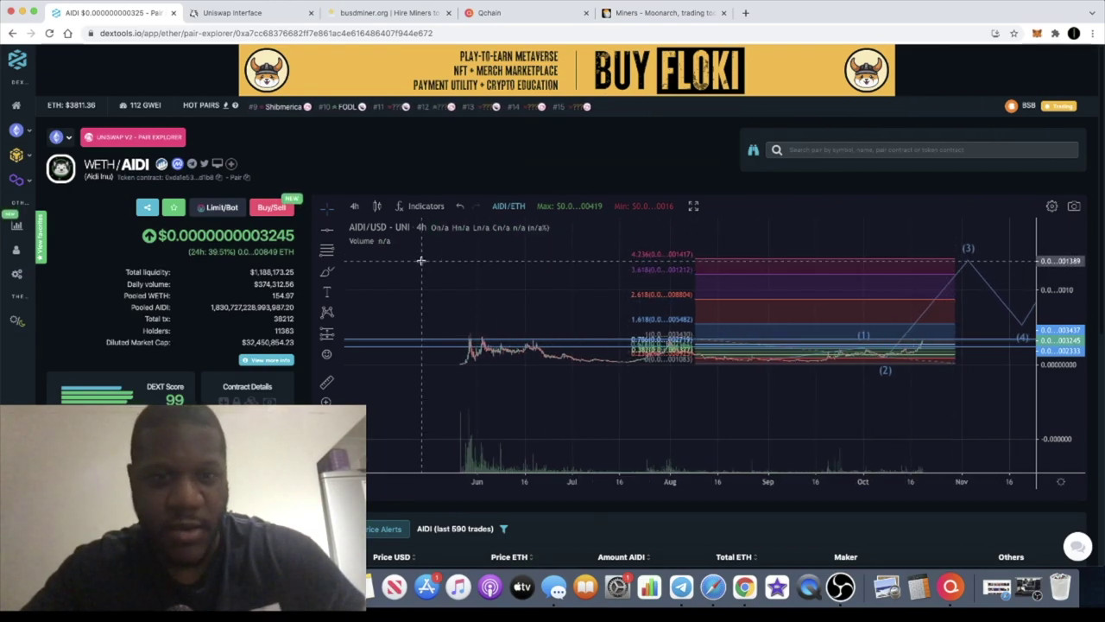
left_click(338, 233)
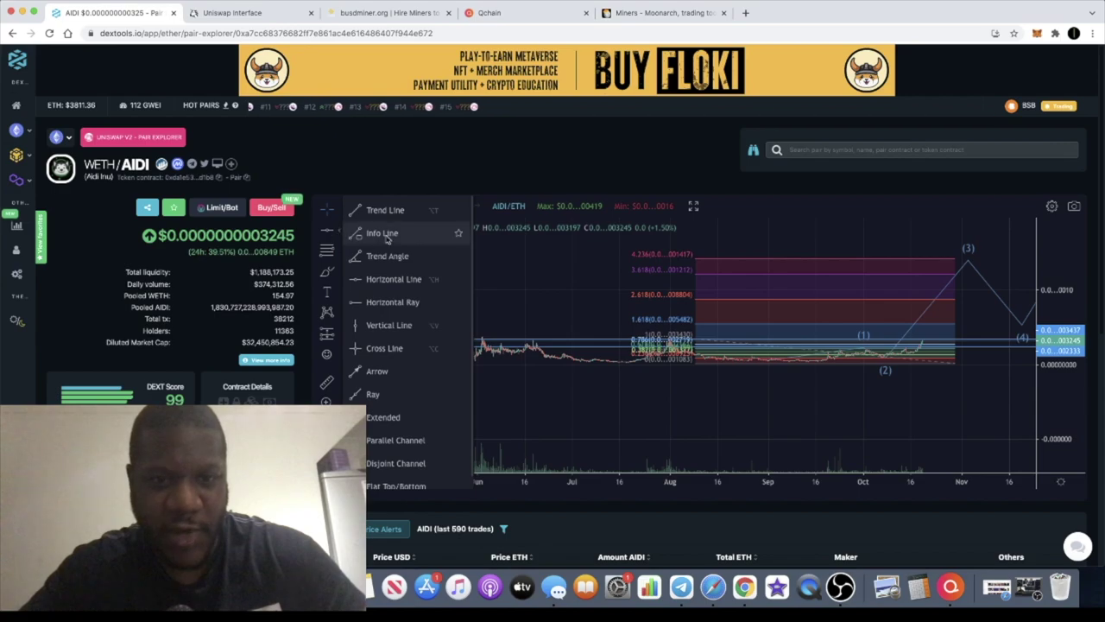
Step: Add a horizontal line at the Fibonacci 4.236 level and measure a date-and-price range toward December
left_click(412, 278)
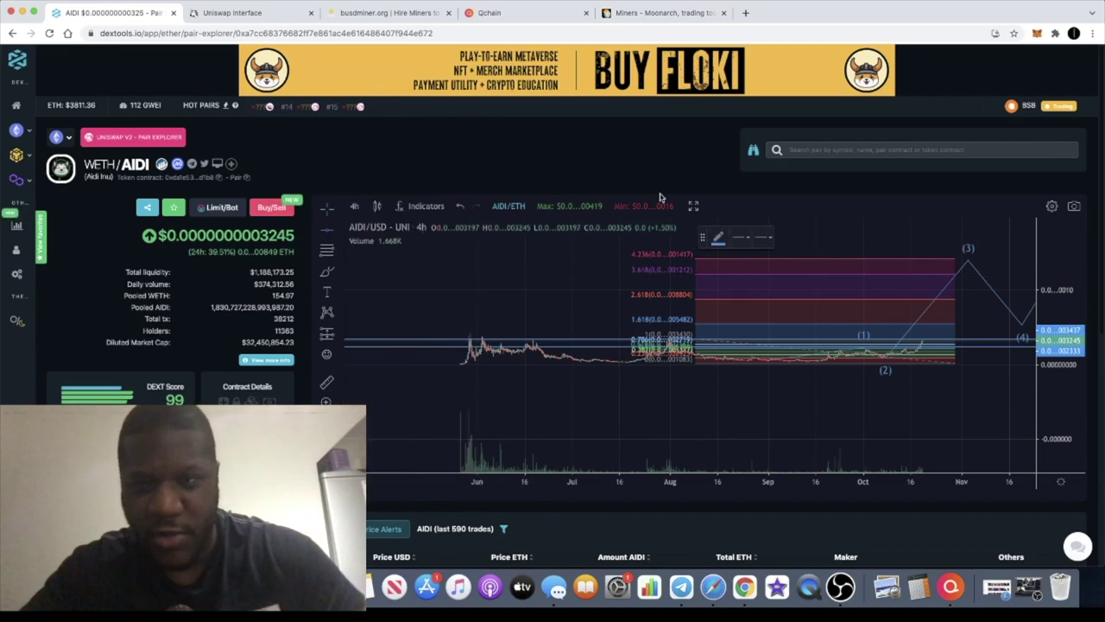
left_click(687, 257)
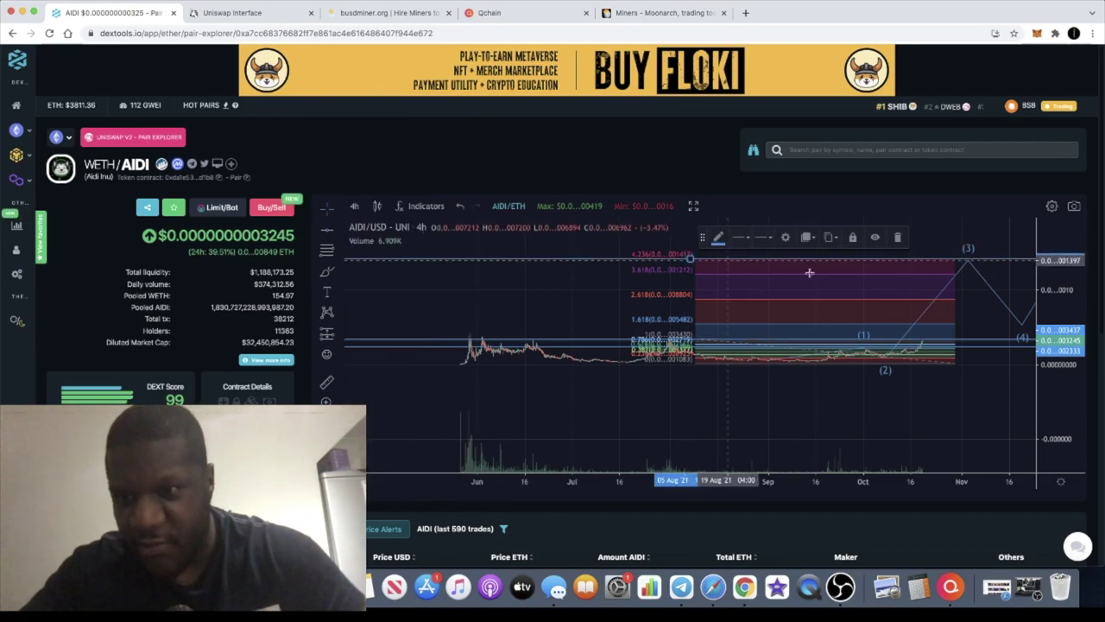
scroll(765, 316, "down", 3)
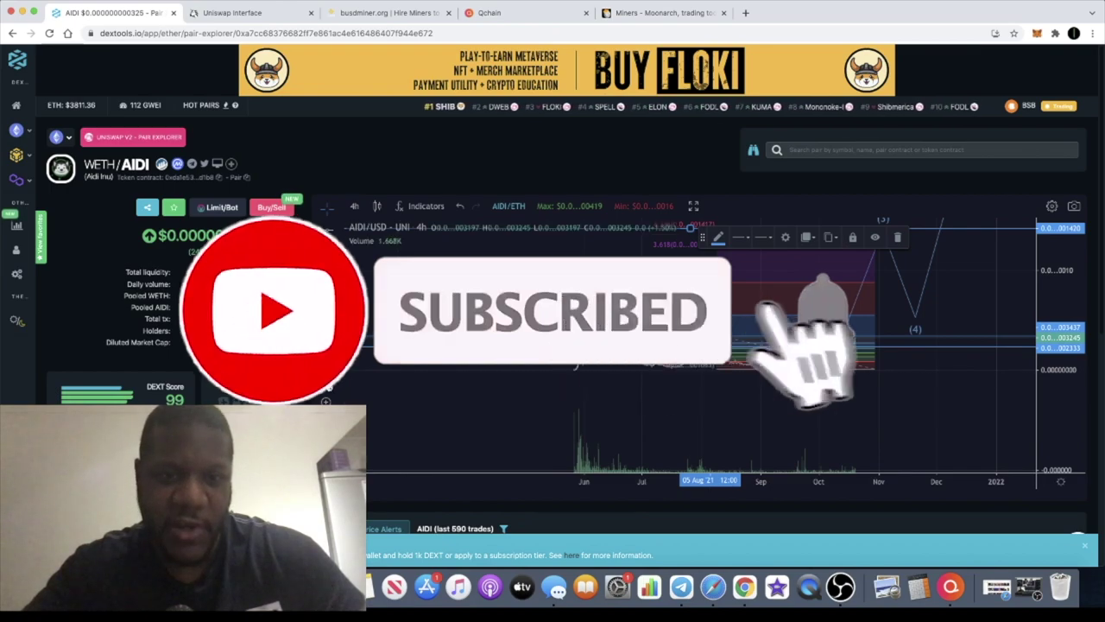
left_click_drag(928, 345, 997, 227)
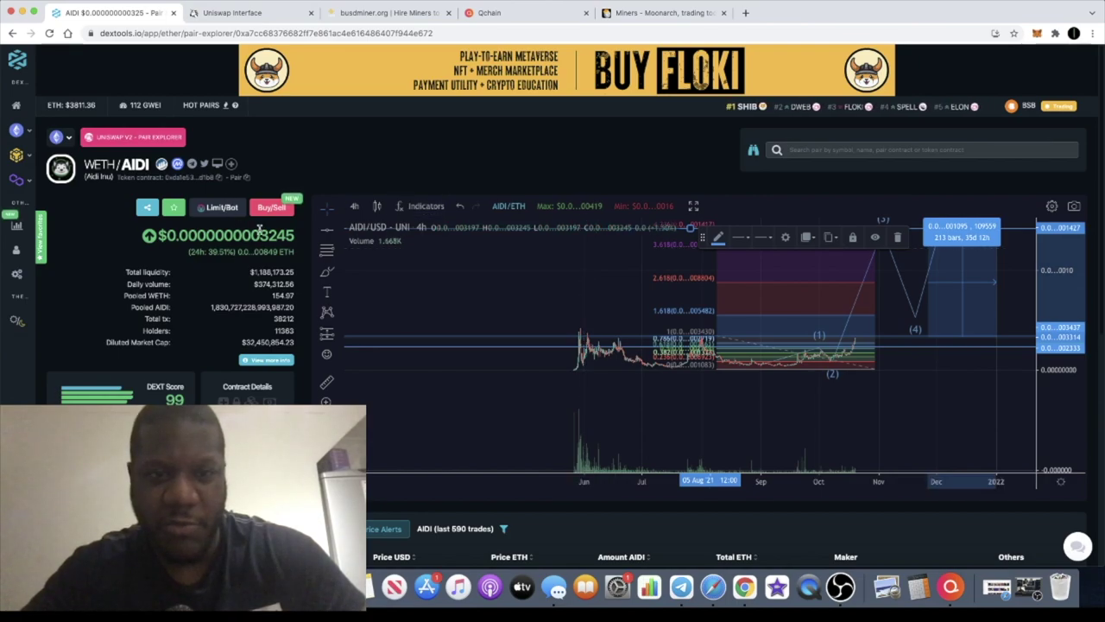
Step: Delete the range measurement and rescale the price axis around the Fibonacci levels and wave path
left_click(897, 236)
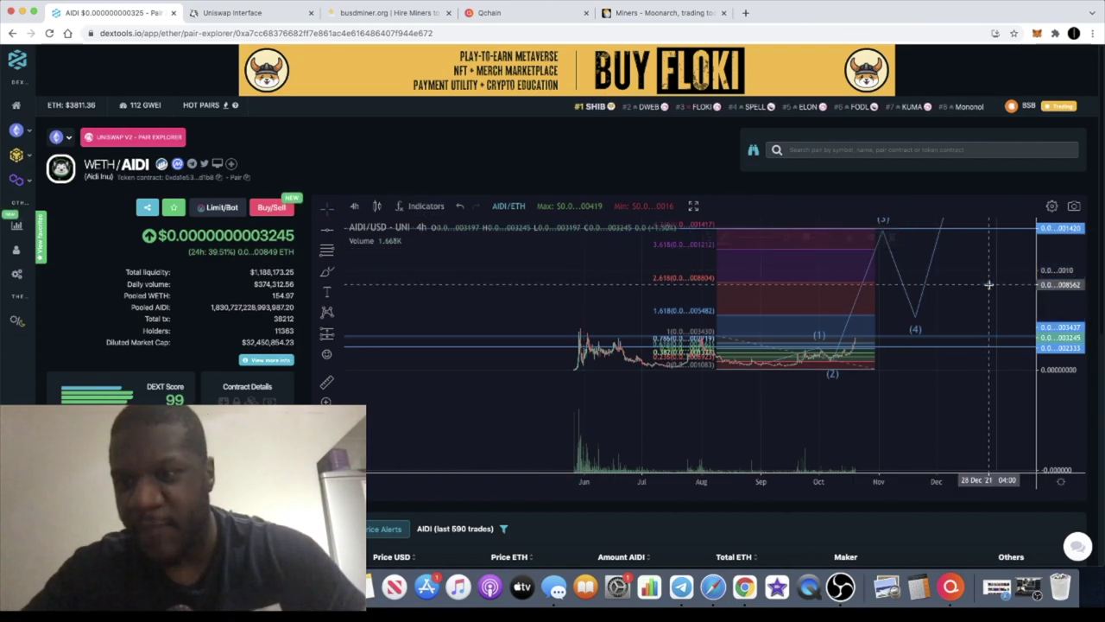
left_click_drag(1075, 271, 1064, 392)
left_click_drag(1068, 315, 1059, 246)
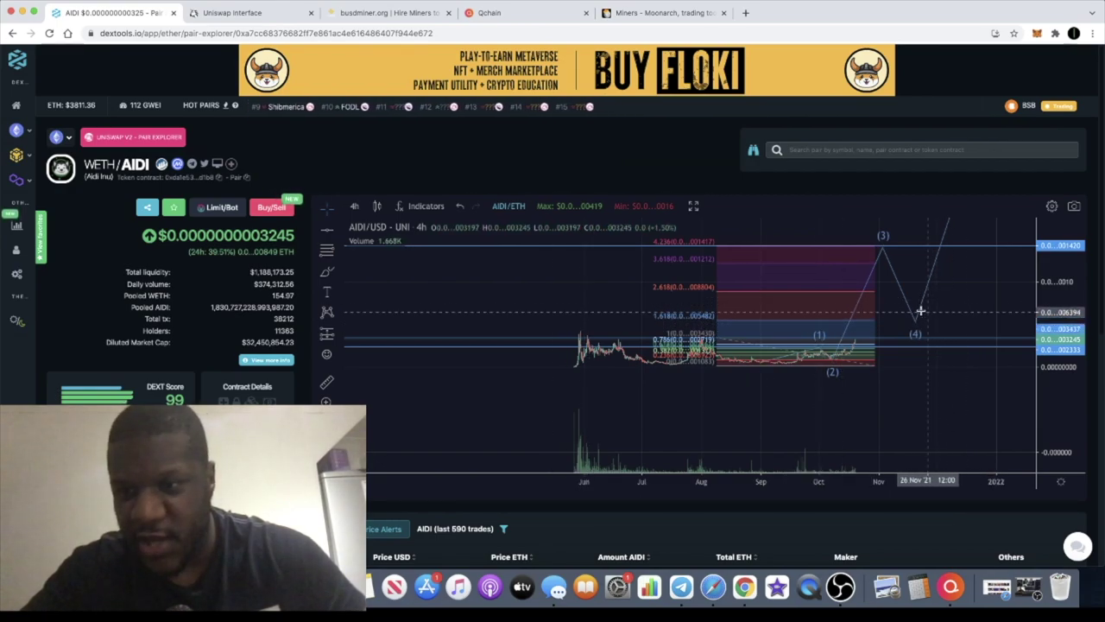
left_click_drag(1043, 266, 1040, 425)
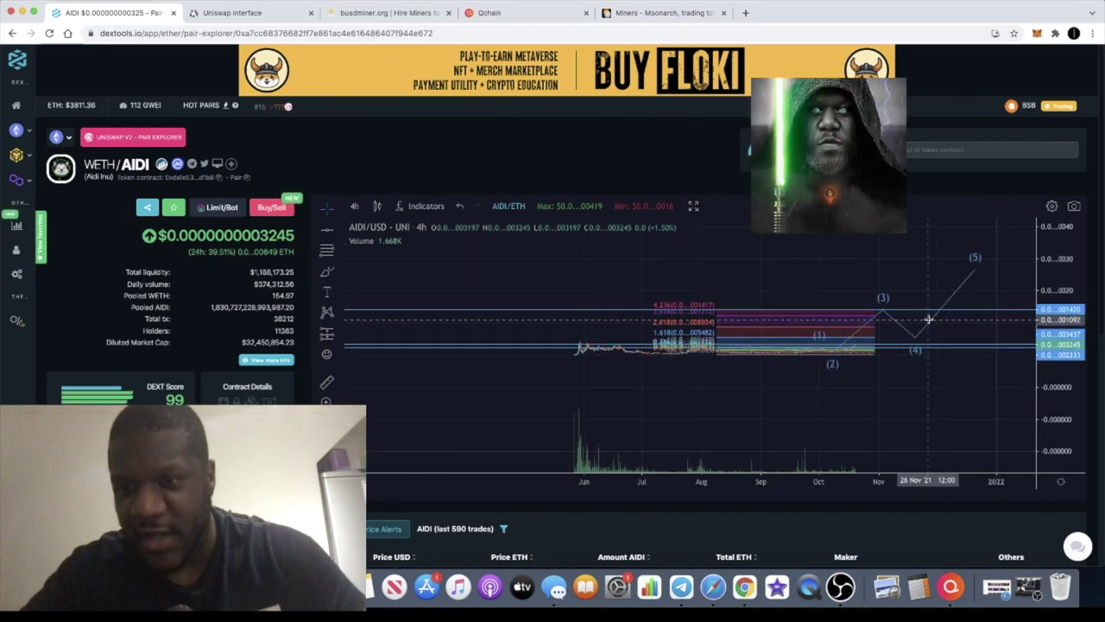
scroll(1002, 371, "down", 1)
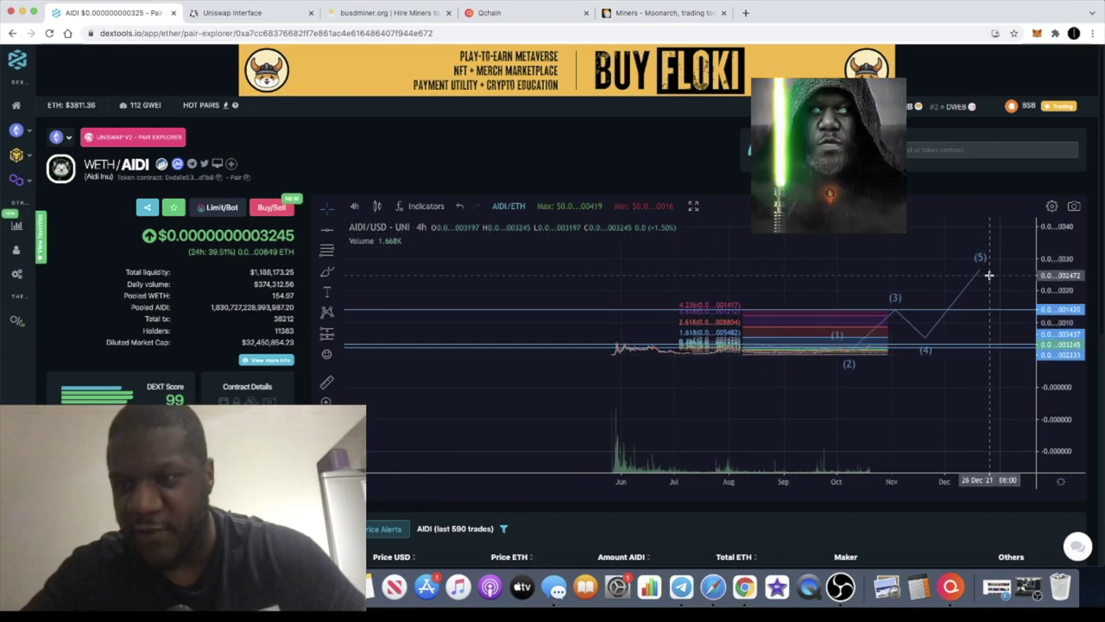
left_click_drag(1077, 436, 1068, 289)
scroll(963, 343, "up", 3)
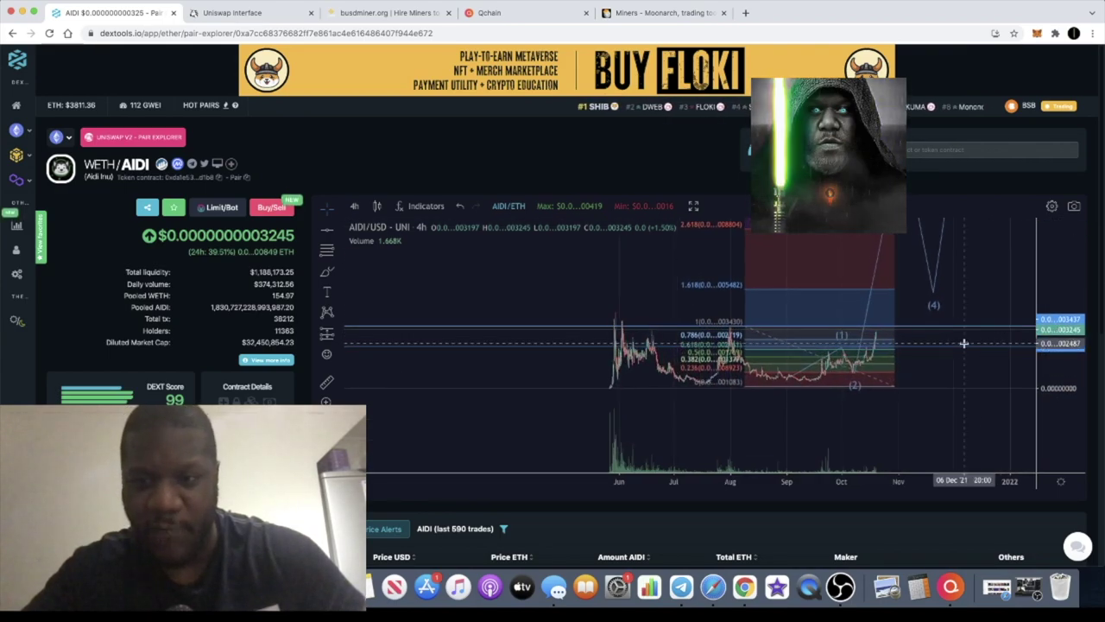
scroll(964, 342, "up", 2)
scroll(932, 319, "down", 2)
scroll(882, 283, "left", 2)
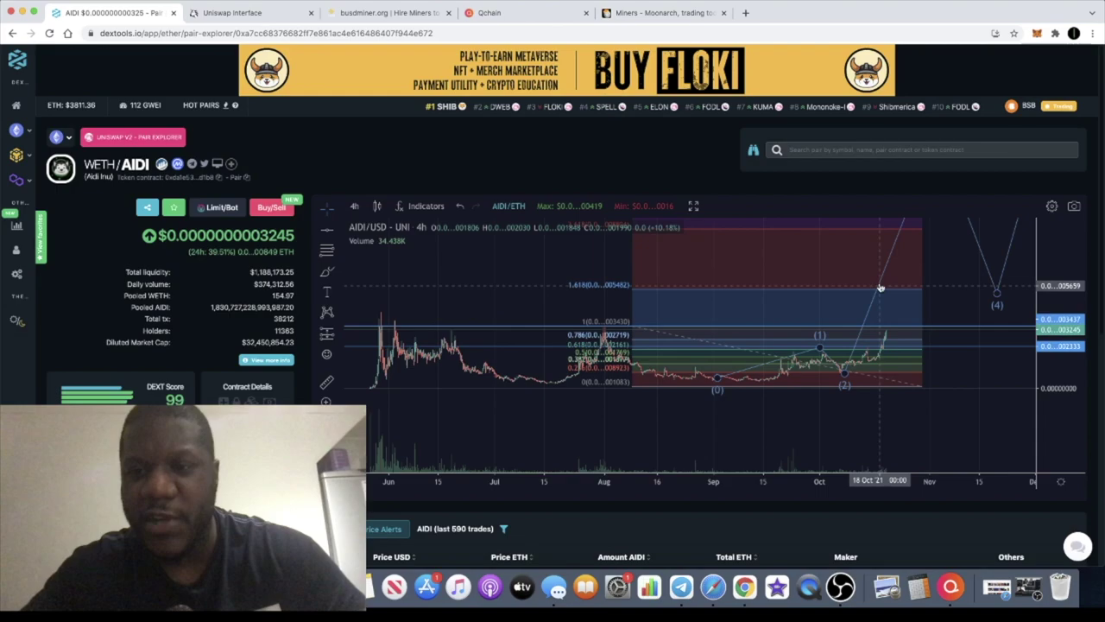
Step: Delete the Fibonacci retracement and shift the middle horizontal level upward
left_click(881, 283)
key("Delete")
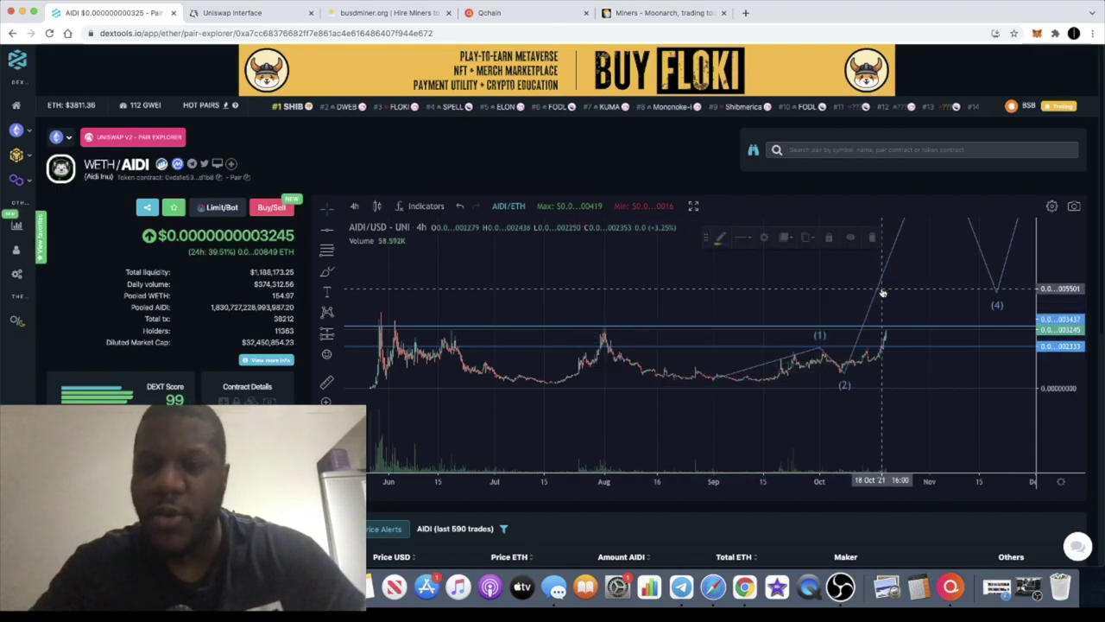
scroll(863, 298, "down", 4)
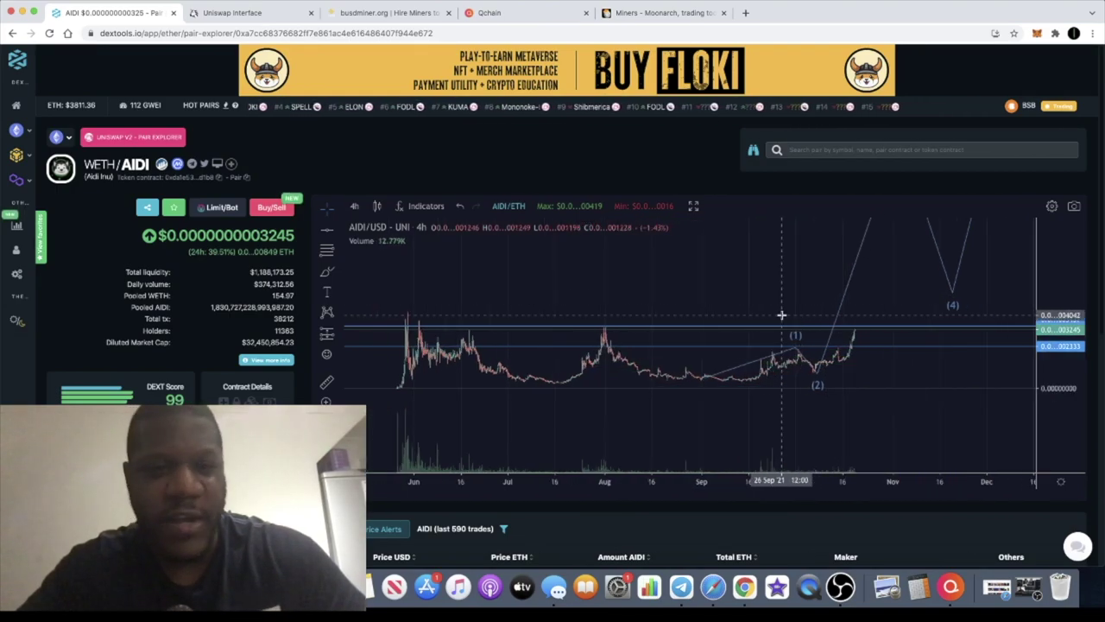
scroll(782, 315, "up", 3)
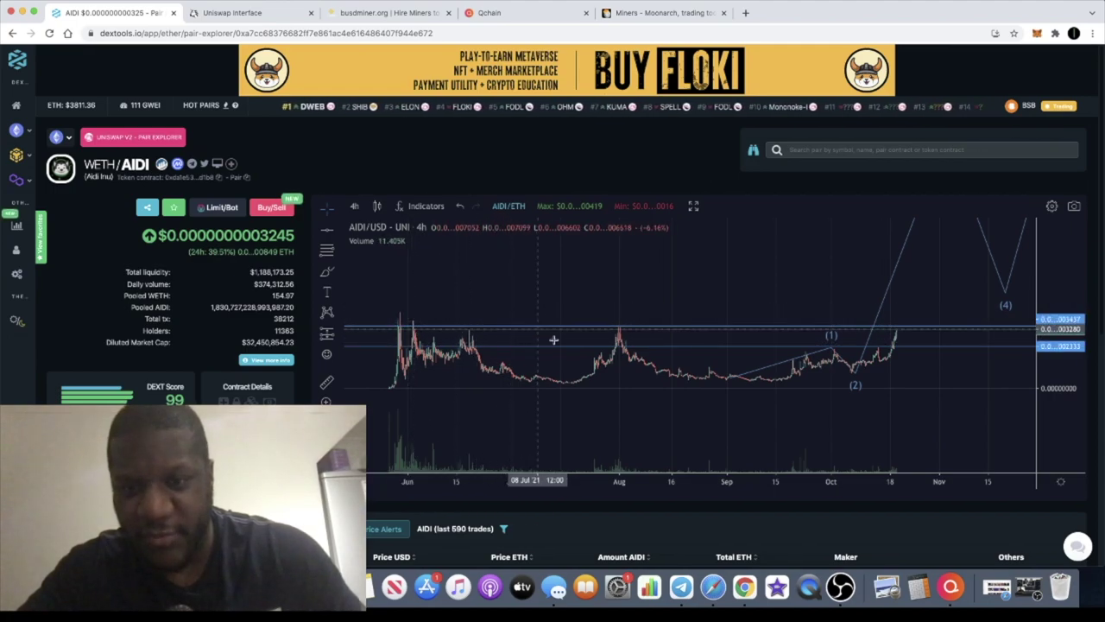
left_click_drag(459, 331, 514, 317)
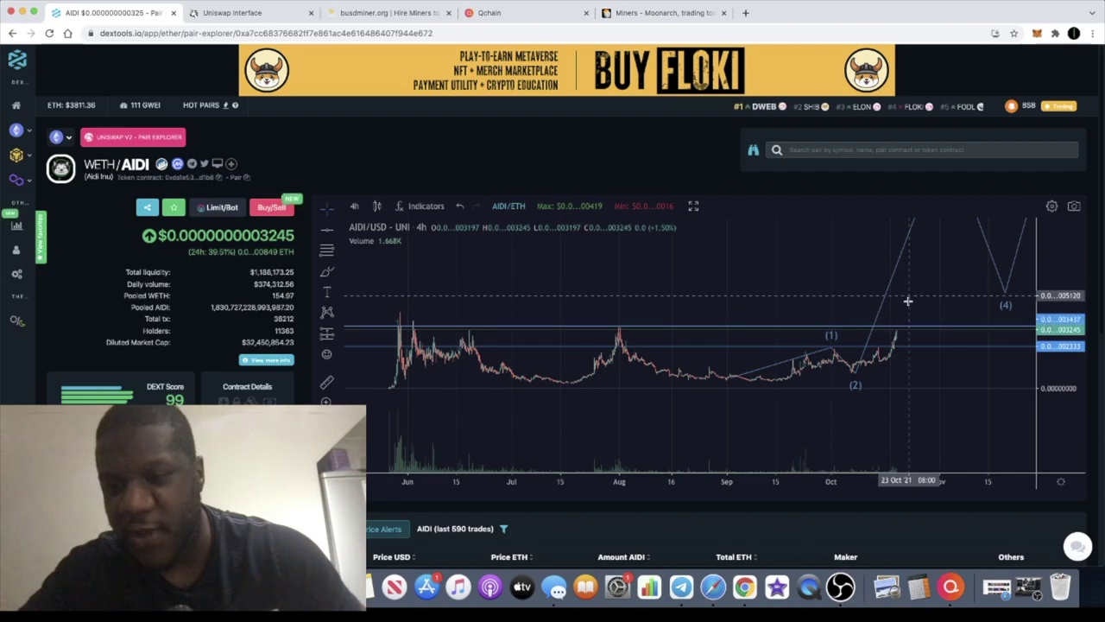
Step: Select the lower horizontal level and zoom and pan around the AIDI chart
left_click(919, 347)
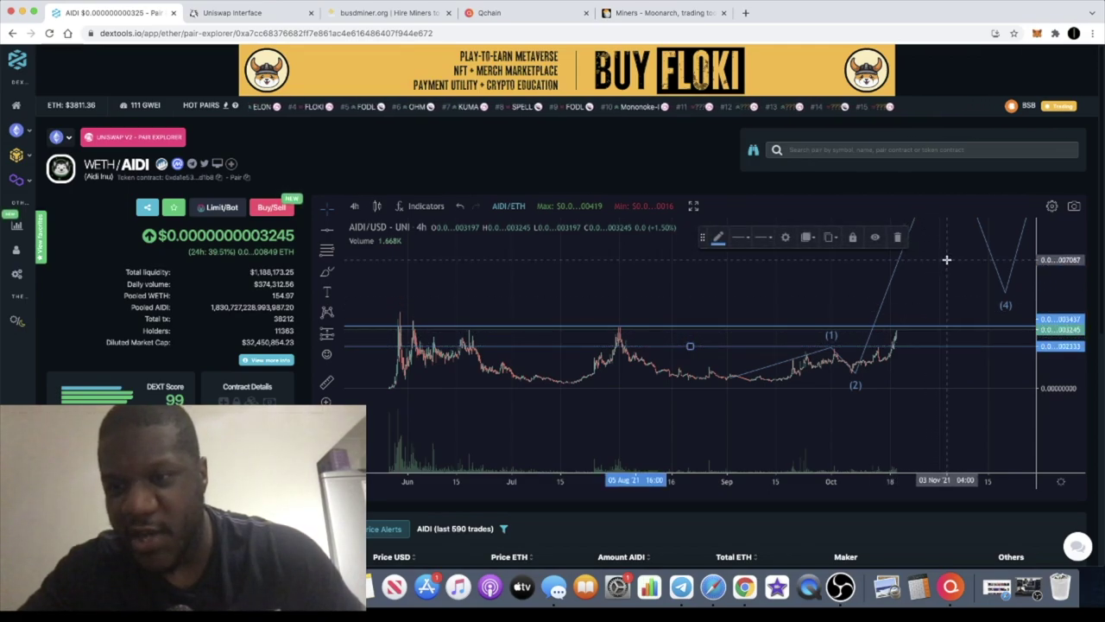
scroll(890, 327, "up", 1)
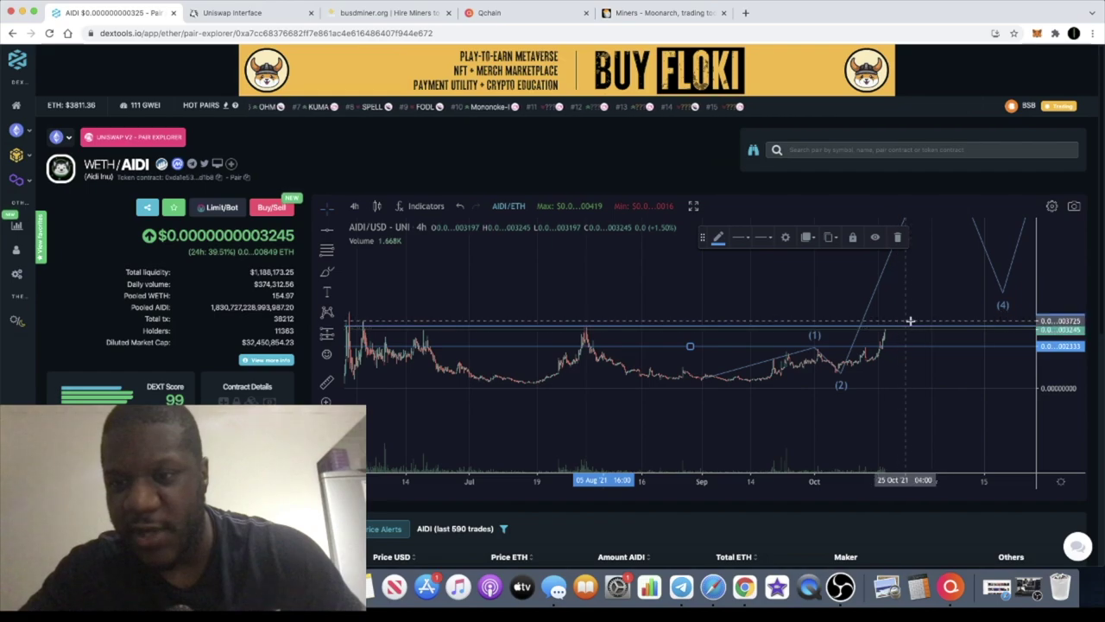
scroll(986, 221, "down", 1)
scroll(985, 221, "down", 3)
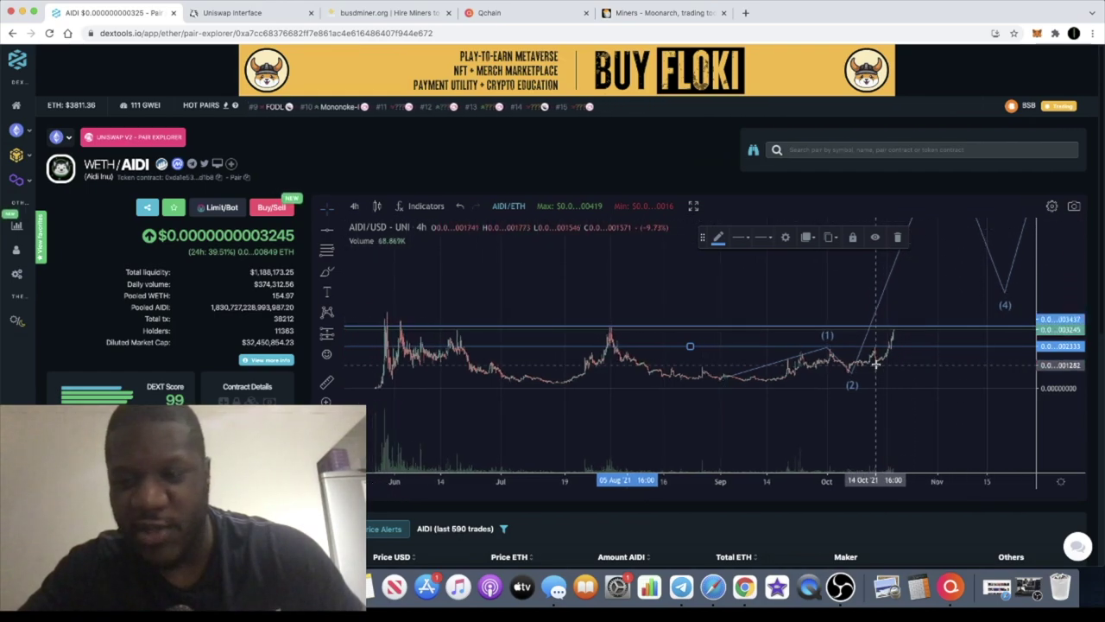
scroll(890, 367, "up", 1)
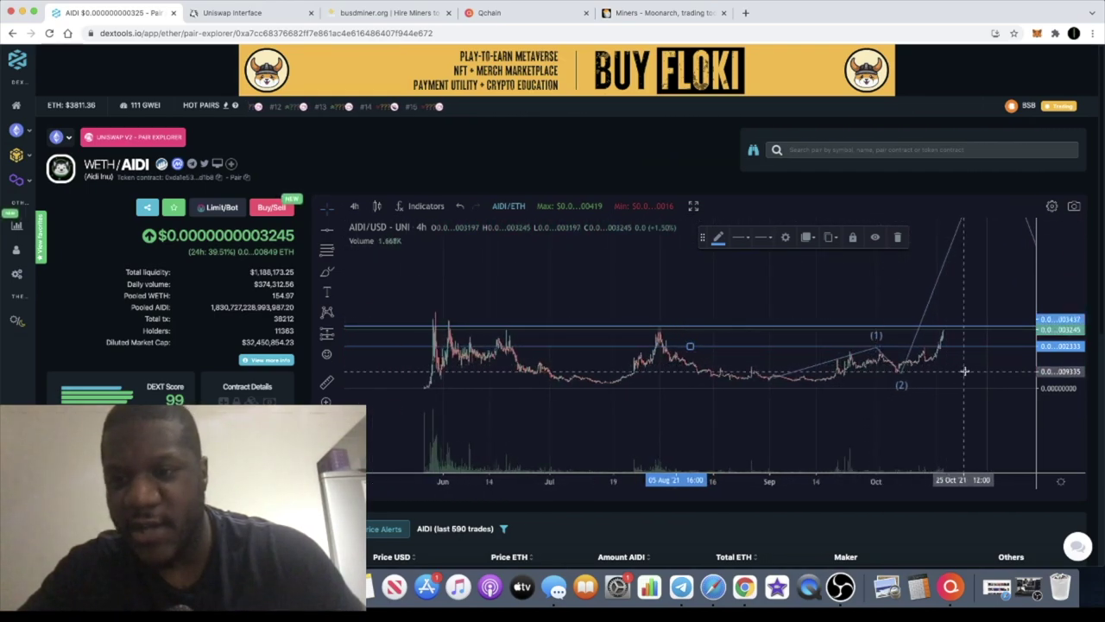
scroll(963, 371, "up", 1)
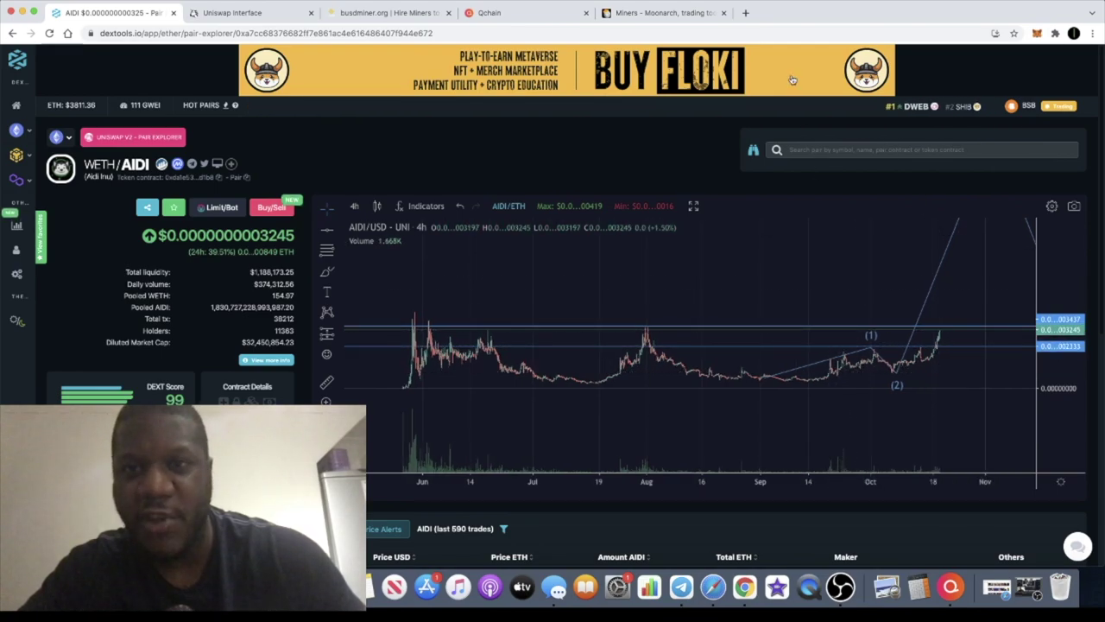
scroll(750, 319, "up", 2)
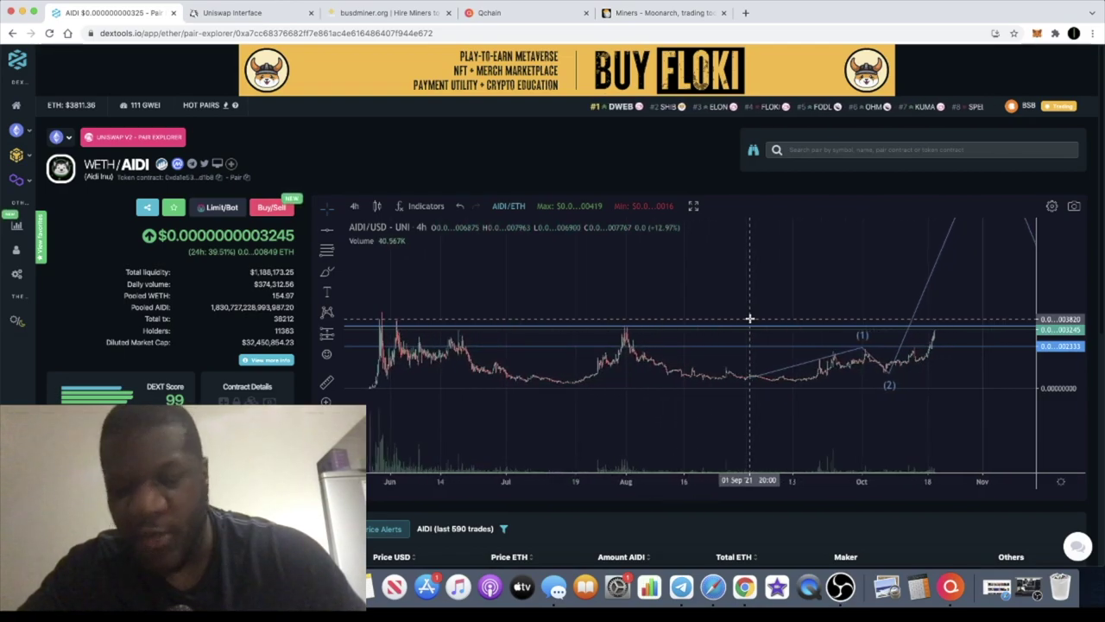
scroll(750, 318, "left", 1)
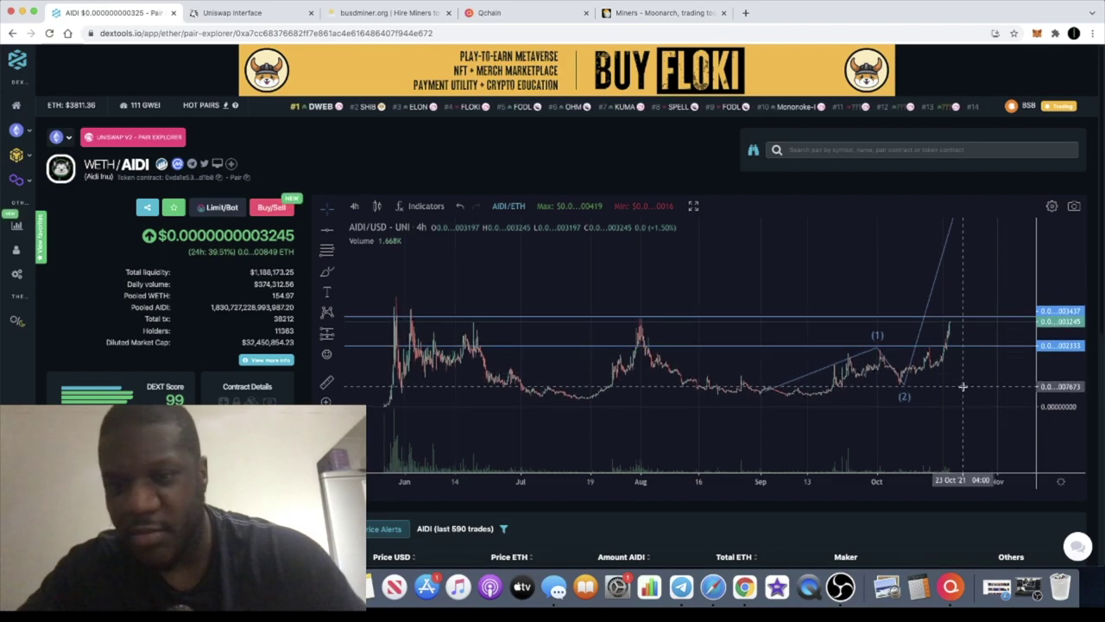
scroll(962, 387, "up", 3)
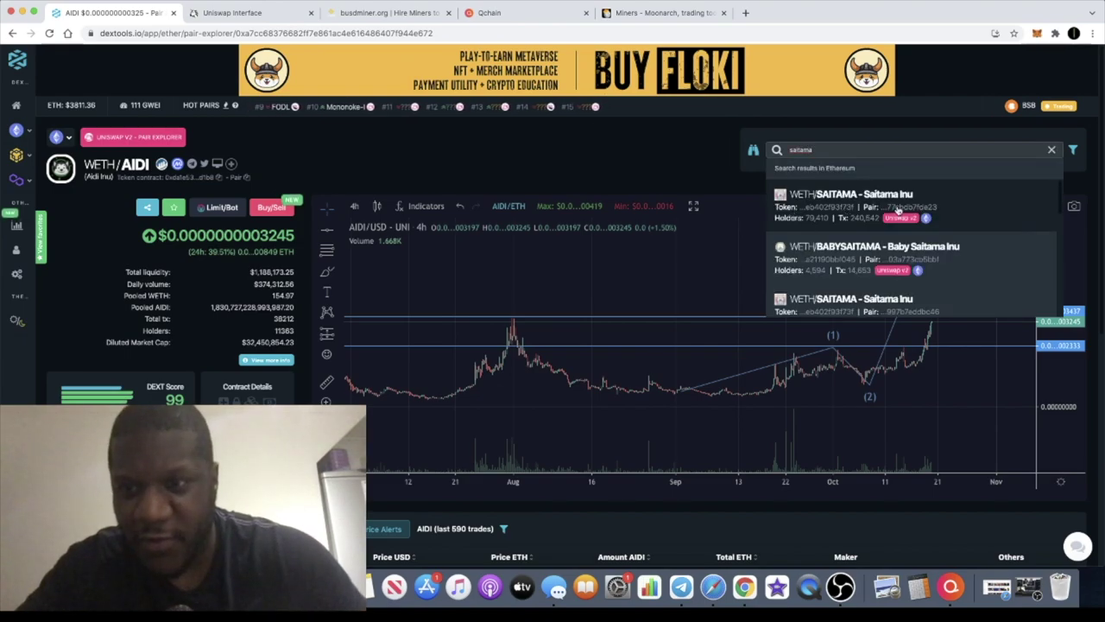
Step: Open the WETH/SAITAMA pair and mark its late-July peak with a horizontal level
left_click(892, 202)
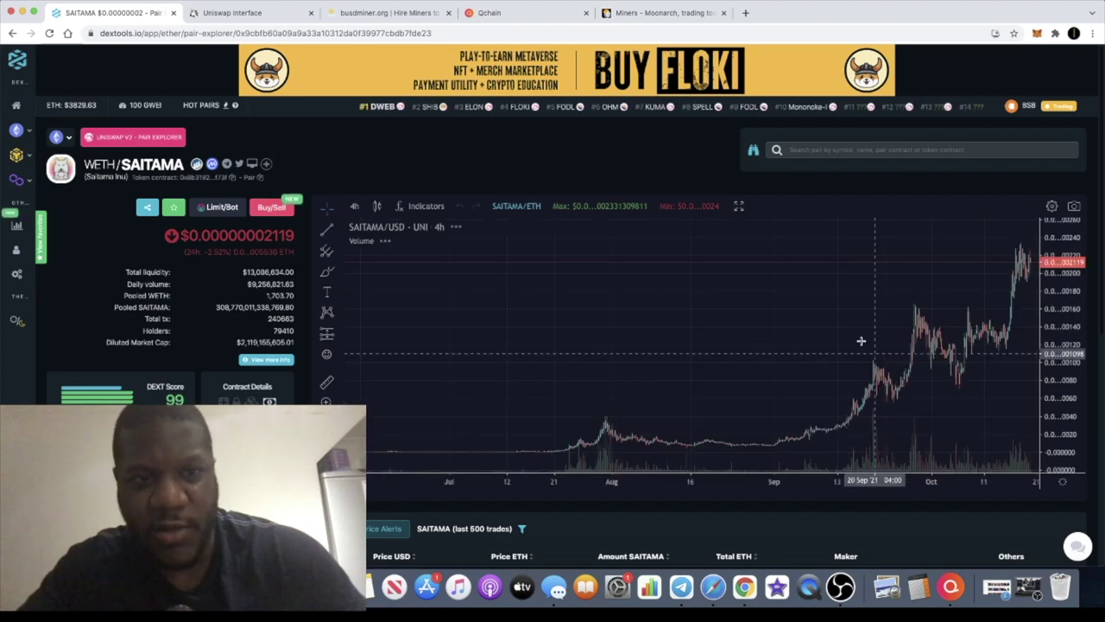
scroll(884, 345, "down", 2)
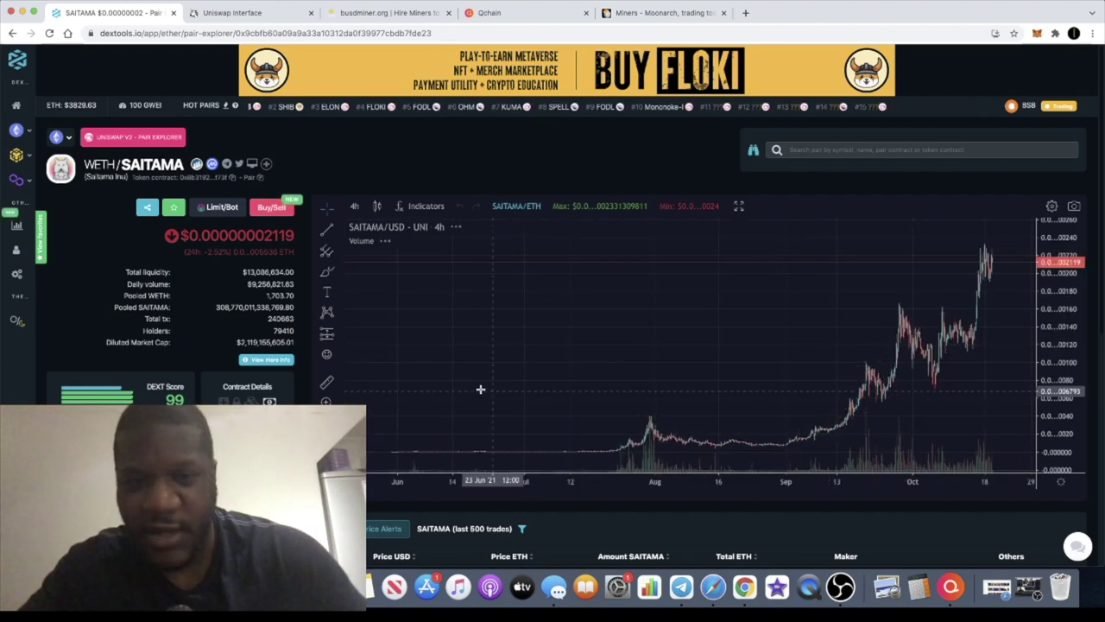
left_click(328, 230)
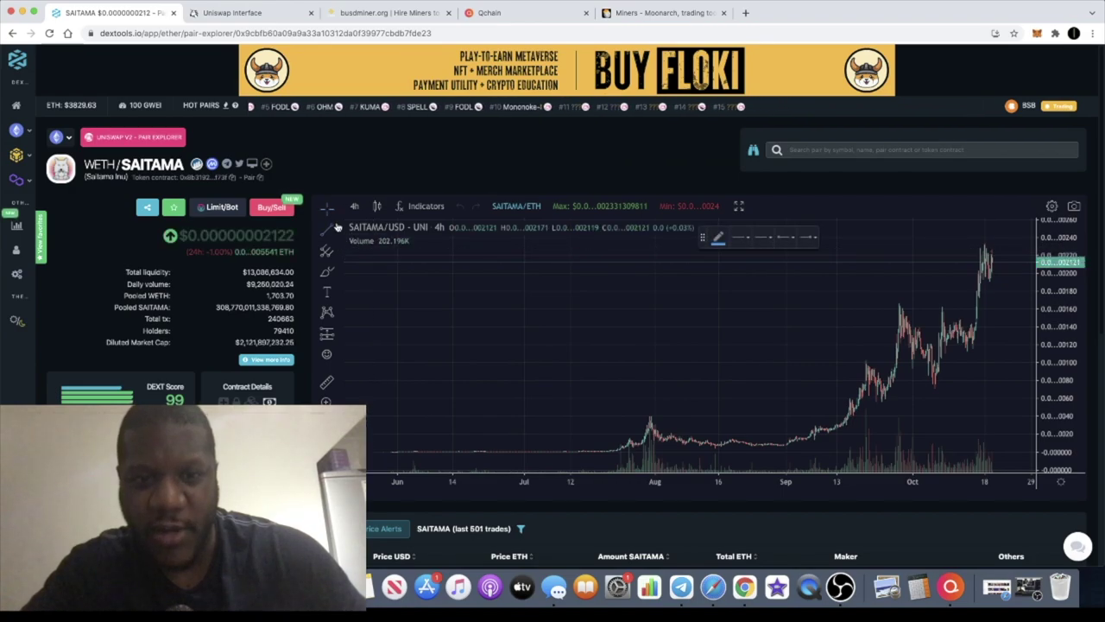
left_click(337, 234)
left_click(406, 278)
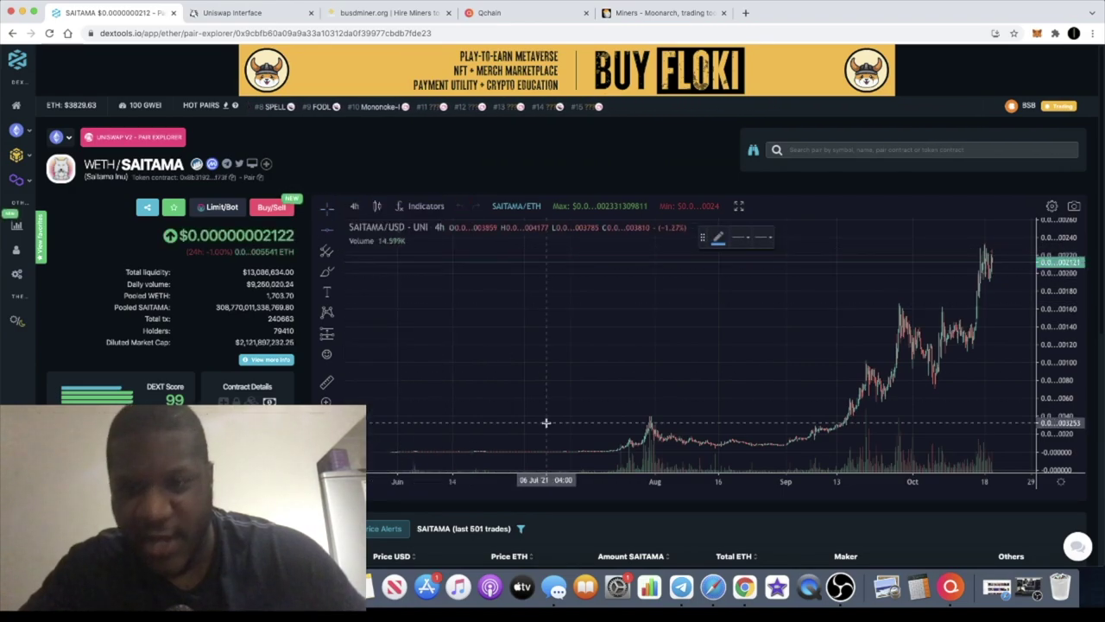
left_click(552, 417)
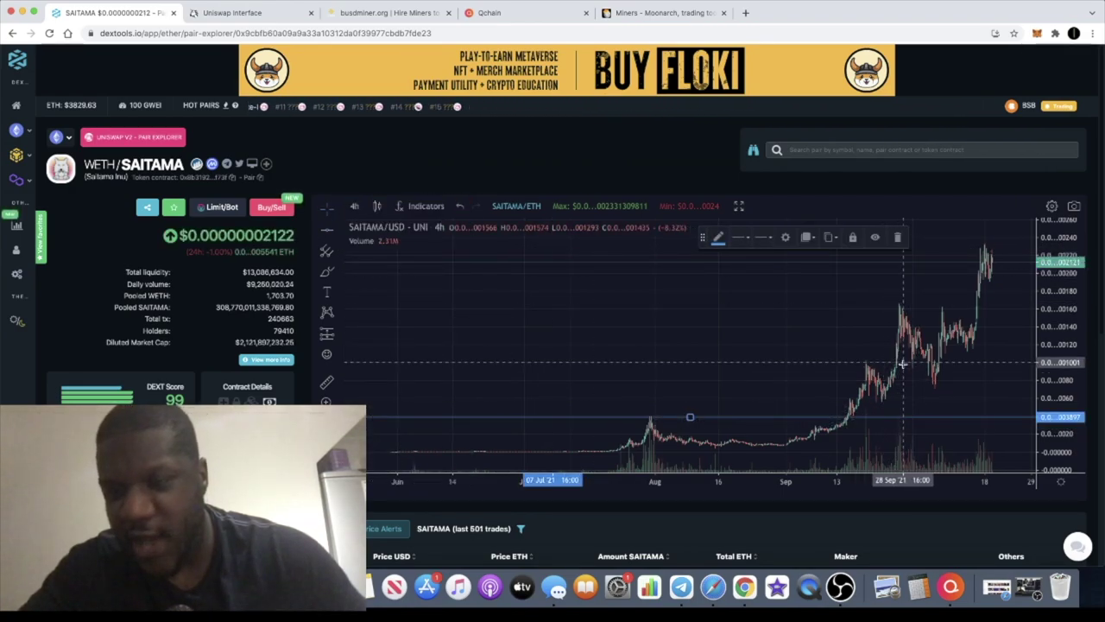
Step: Review the SAITAMA chart, then return to the WETH/AIDI pair
scroll(856, 386, "up", 1)
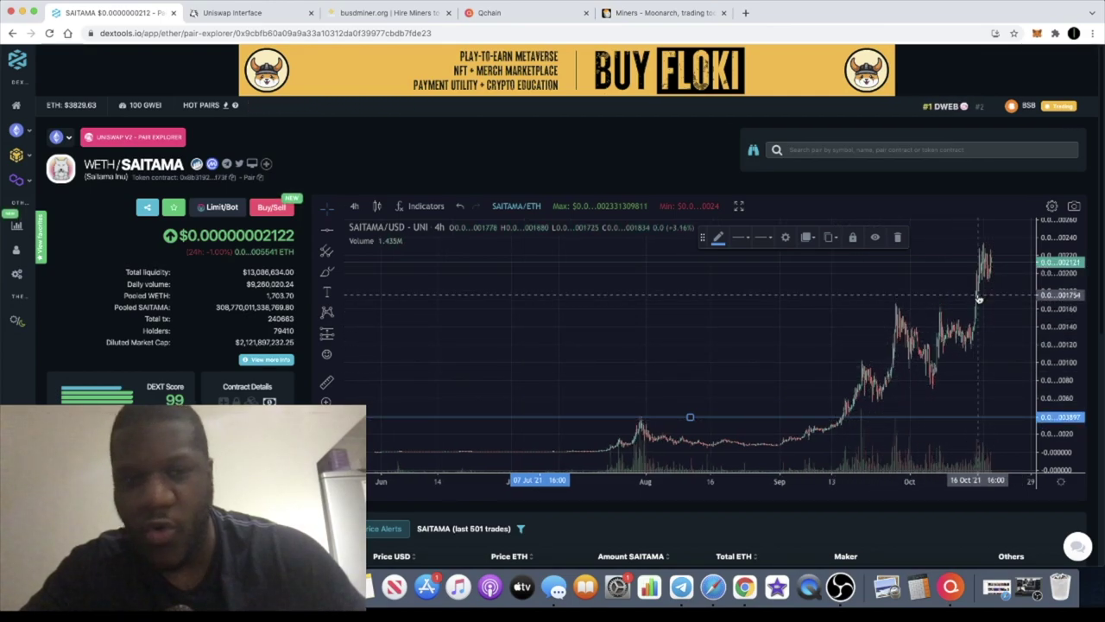
scroll(980, 298, "down", 2)
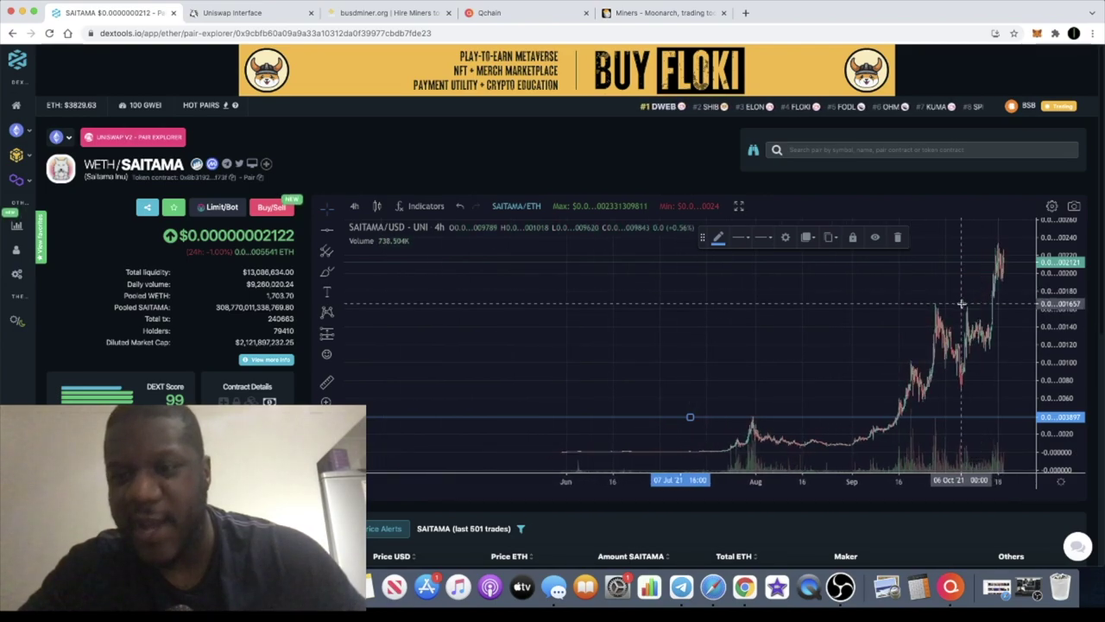
scroll(961, 304, "up", 2)
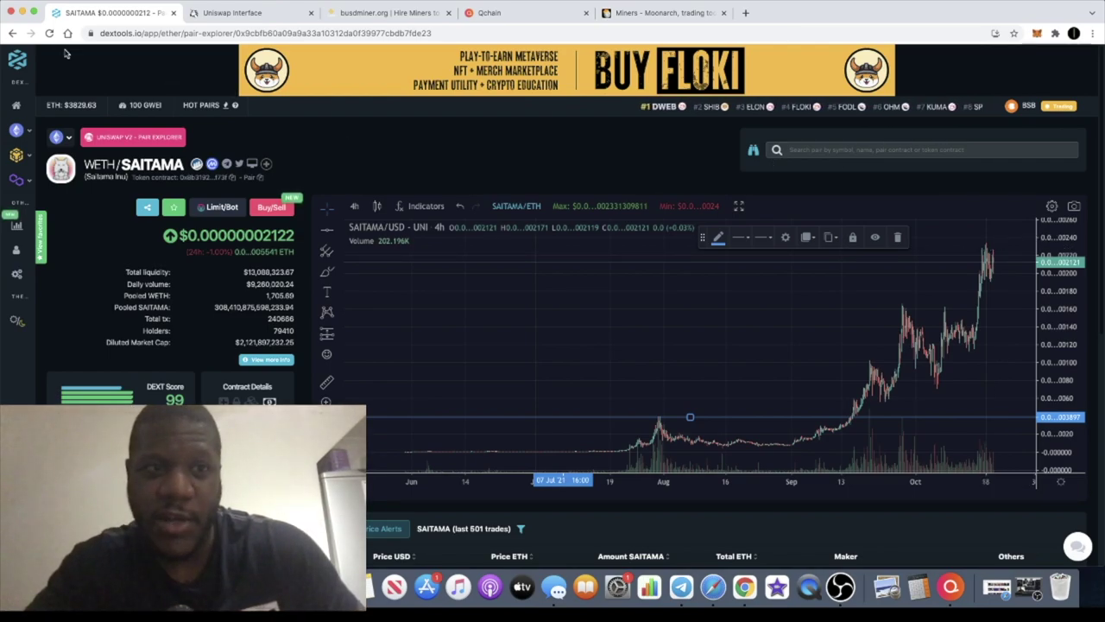
left_click(15, 33)
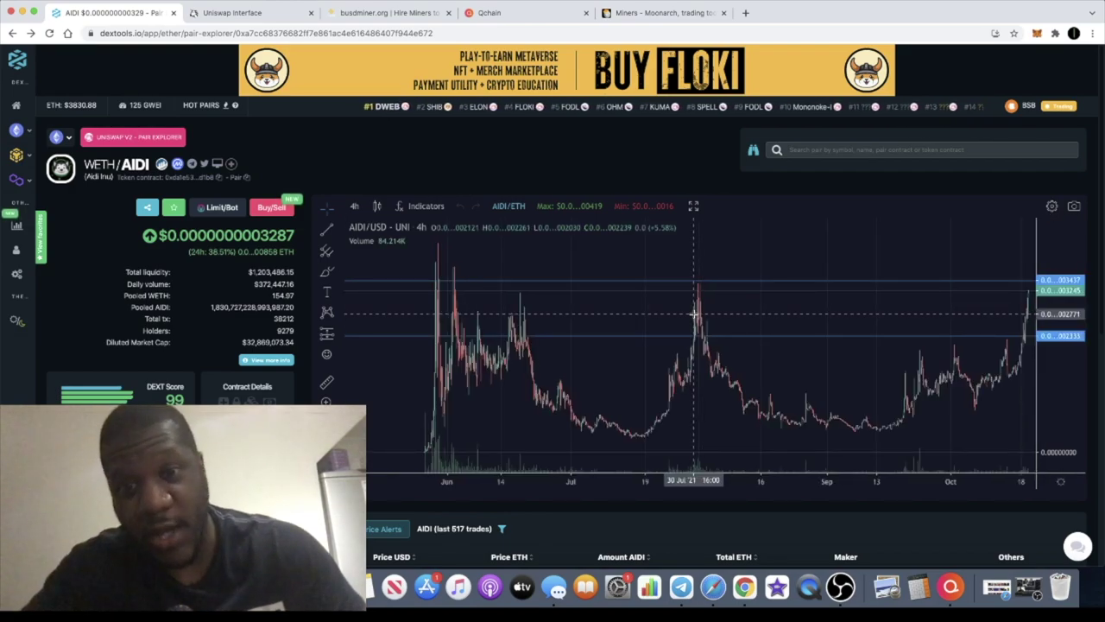
scroll(695, 314, "up", 3)
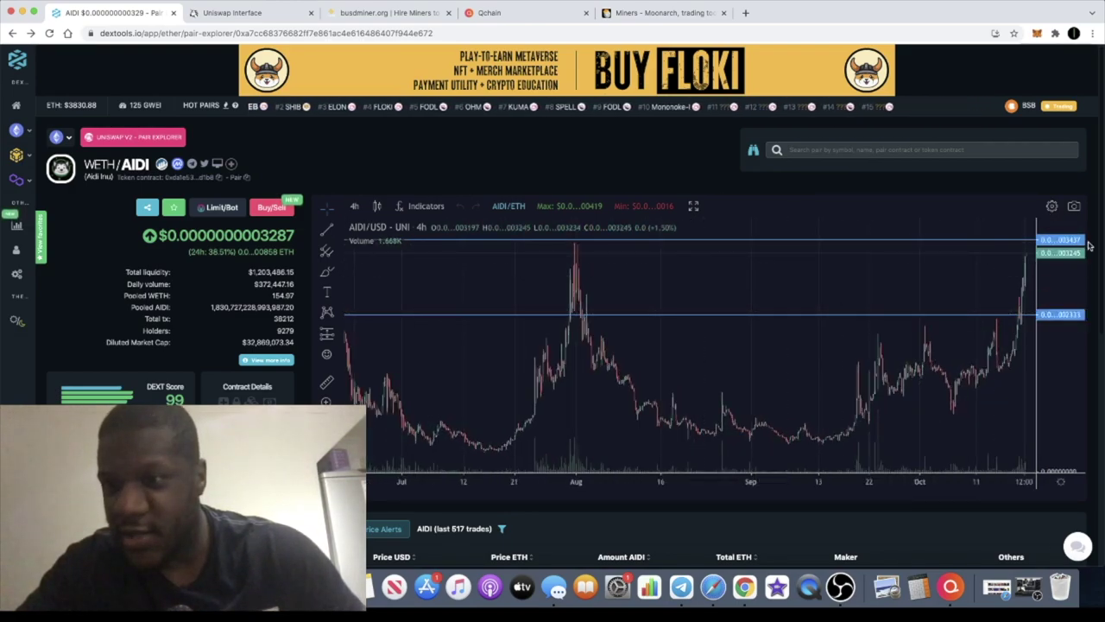
left_click_drag(1071, 268, 1071, 310)
scroll(1004, 381, "up", 3)
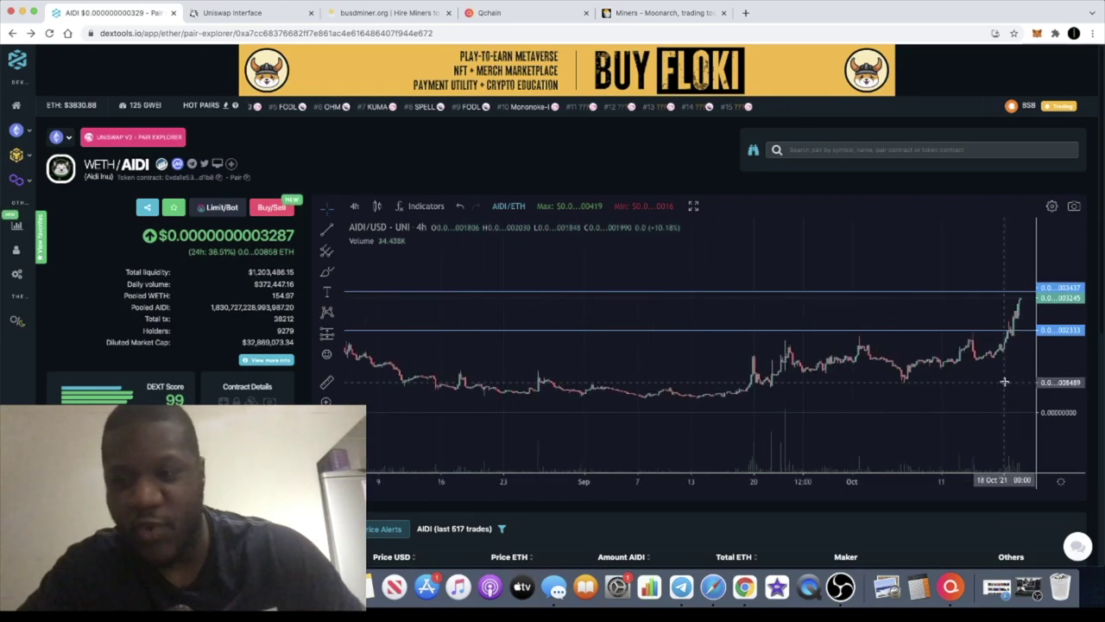
scroll(1004, 381, "up", 2)
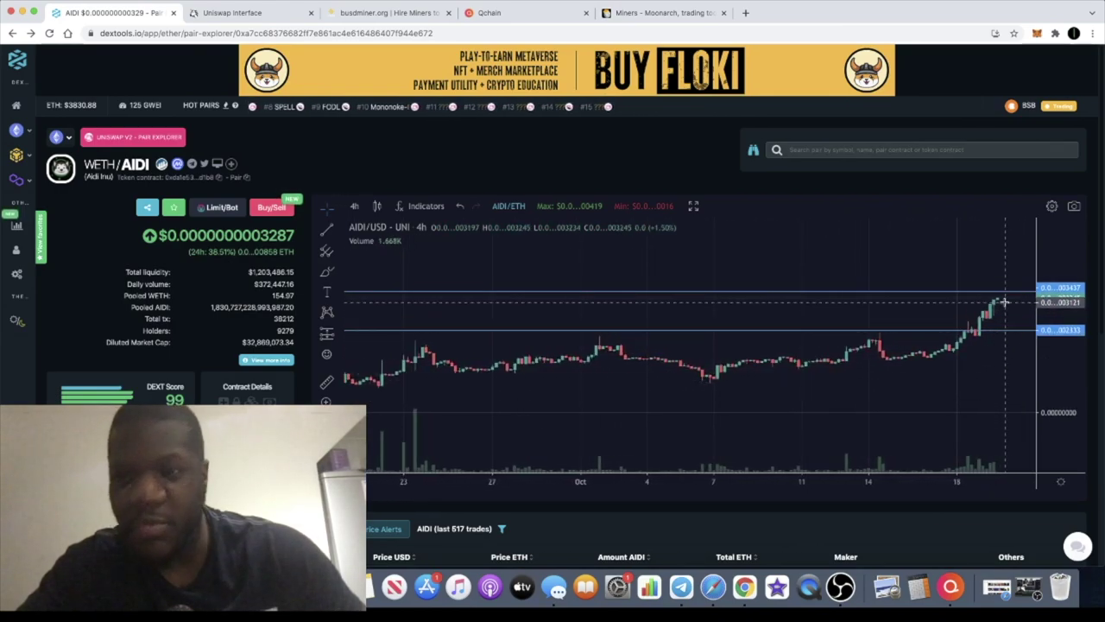
scroll(1005, 301, "down", 5)
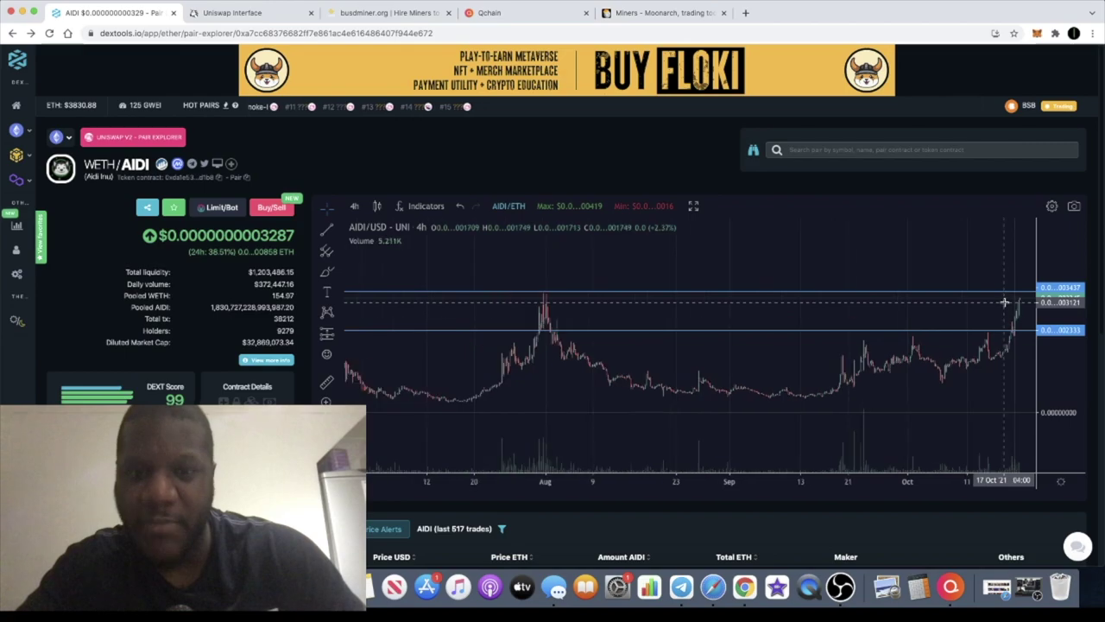
scroll(1005, 302, "down", 5)
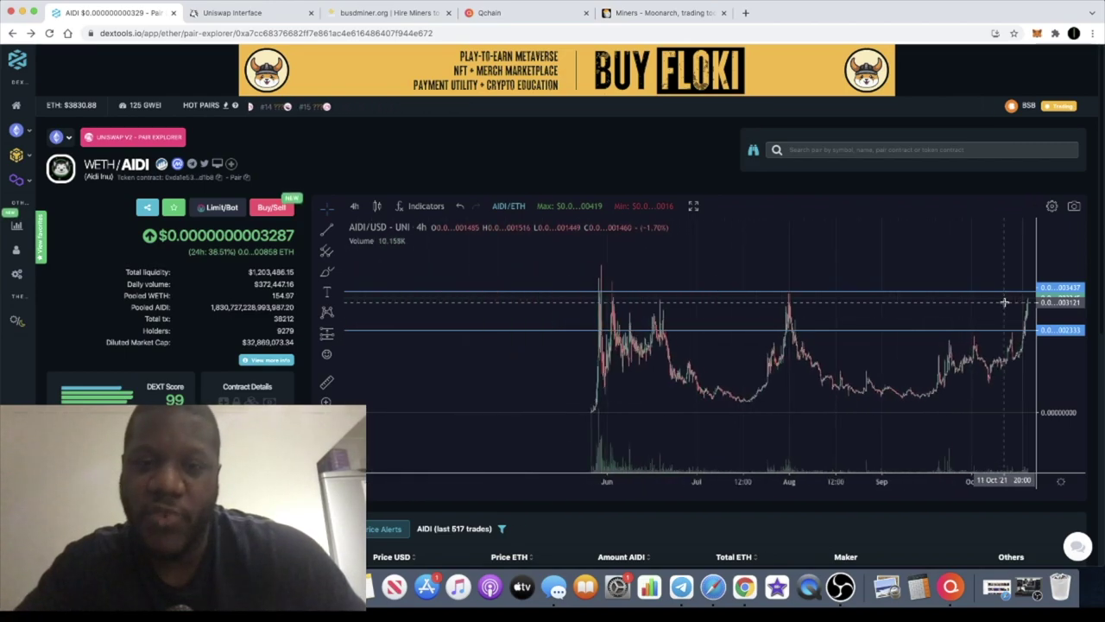
scroll(1006, 301, "up", 3)
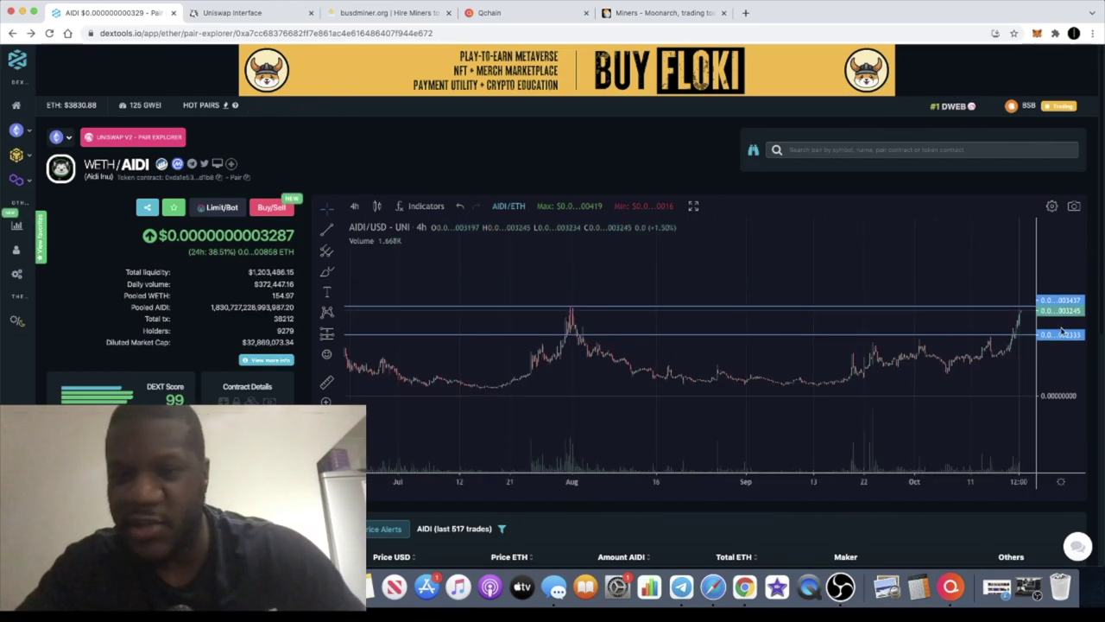
scroll(1017, 337, "down", 5)
scroll(993, 340, "down", 1)
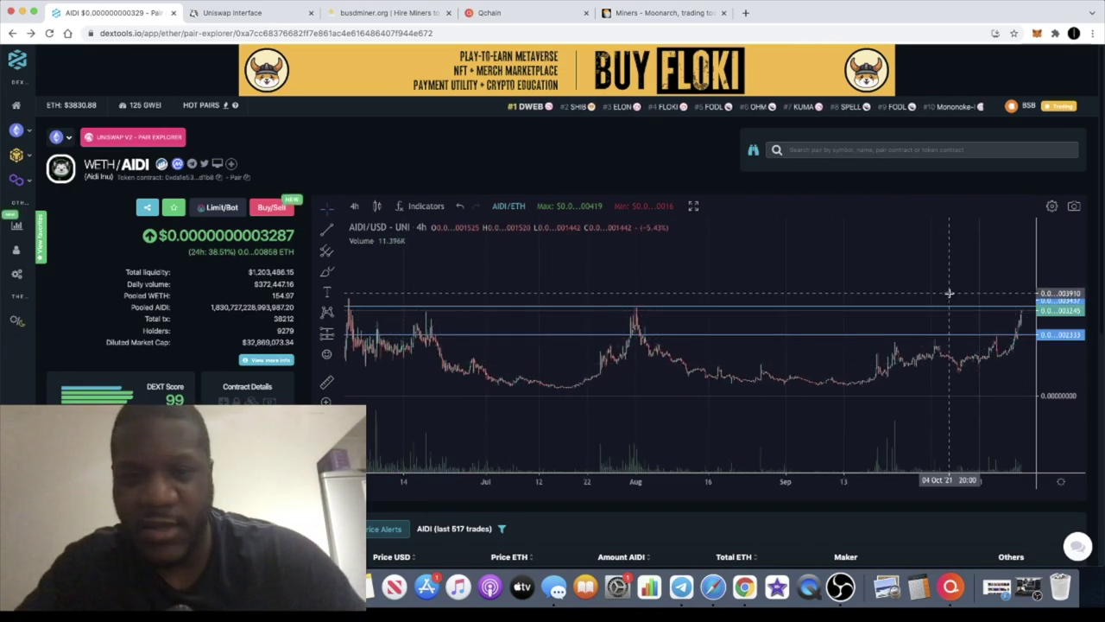
scroll(950, 298, "down", 3)
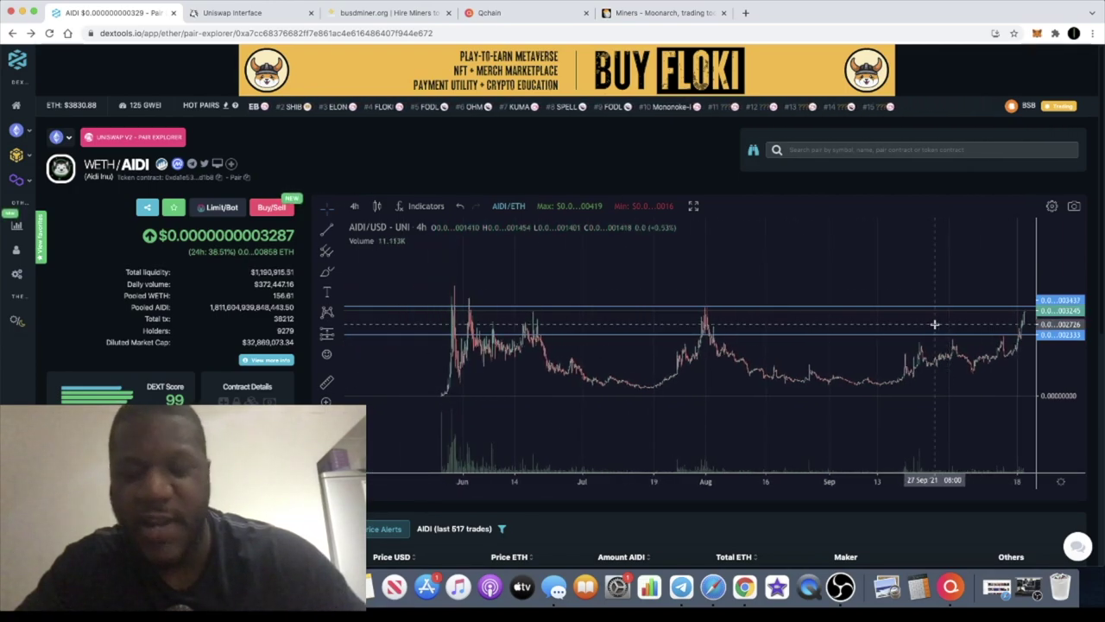
scroll(935, 324, "up", 3)
scroll(934, 324, "up", 3)
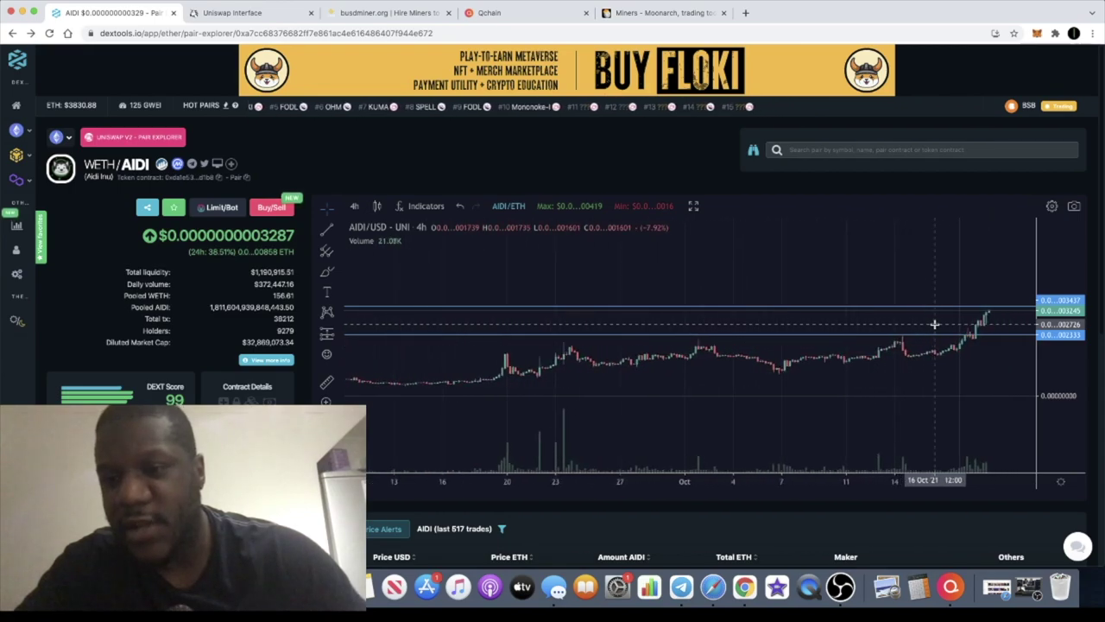
scroll(947, 396, "up", 2)
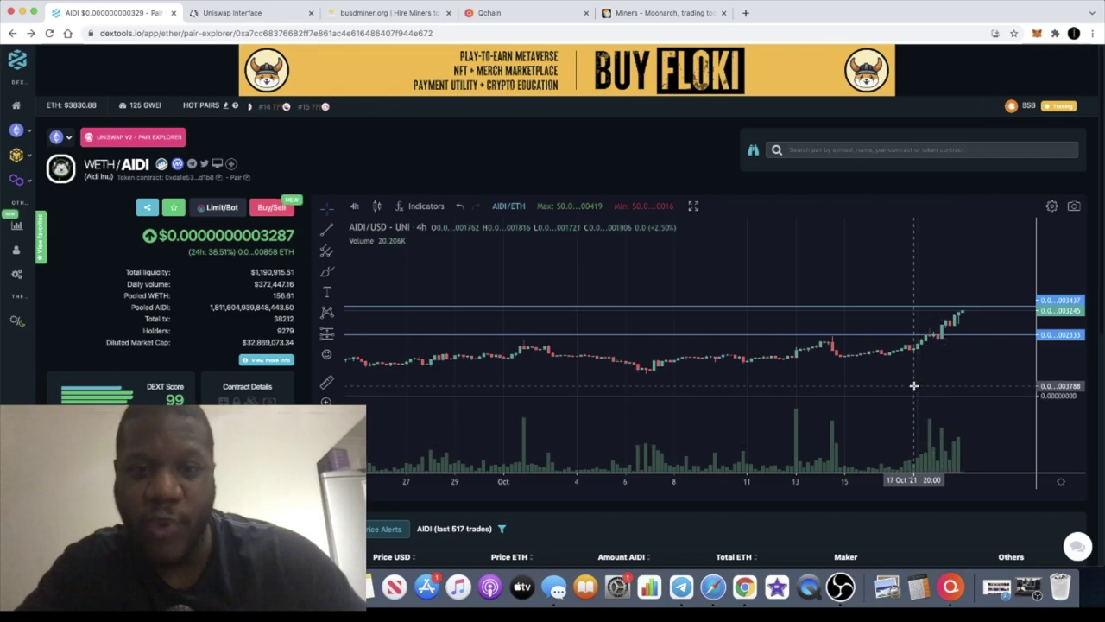
Step: Add the Relative Strength Index and MACD indicators to the AIDI 4h chart
left_click(436, 209)
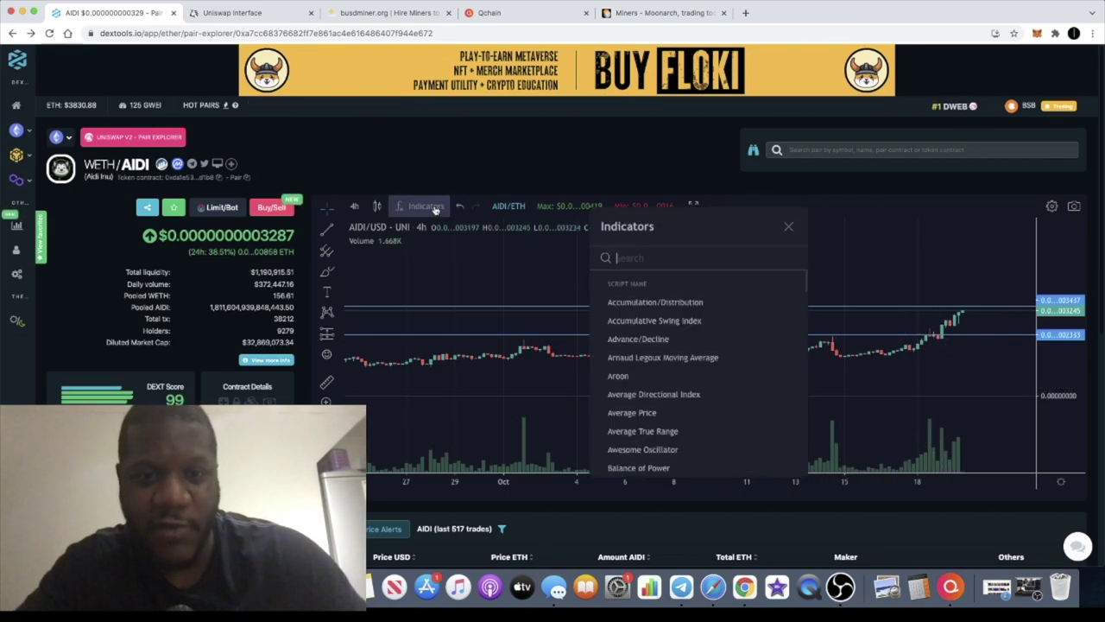
type("rsi")
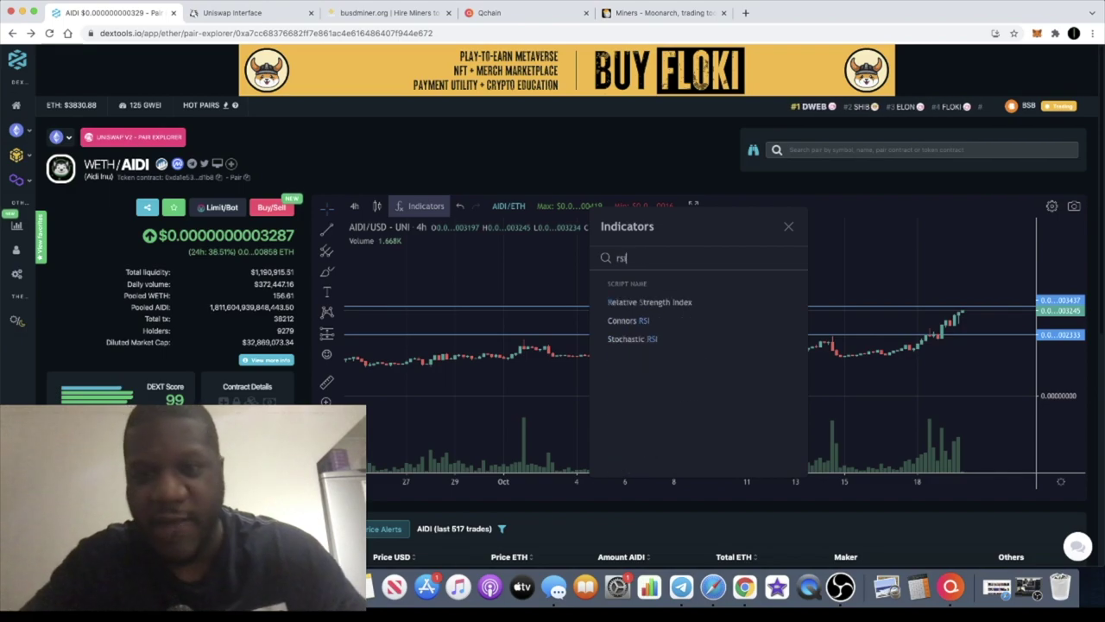
left_click(644, 303)
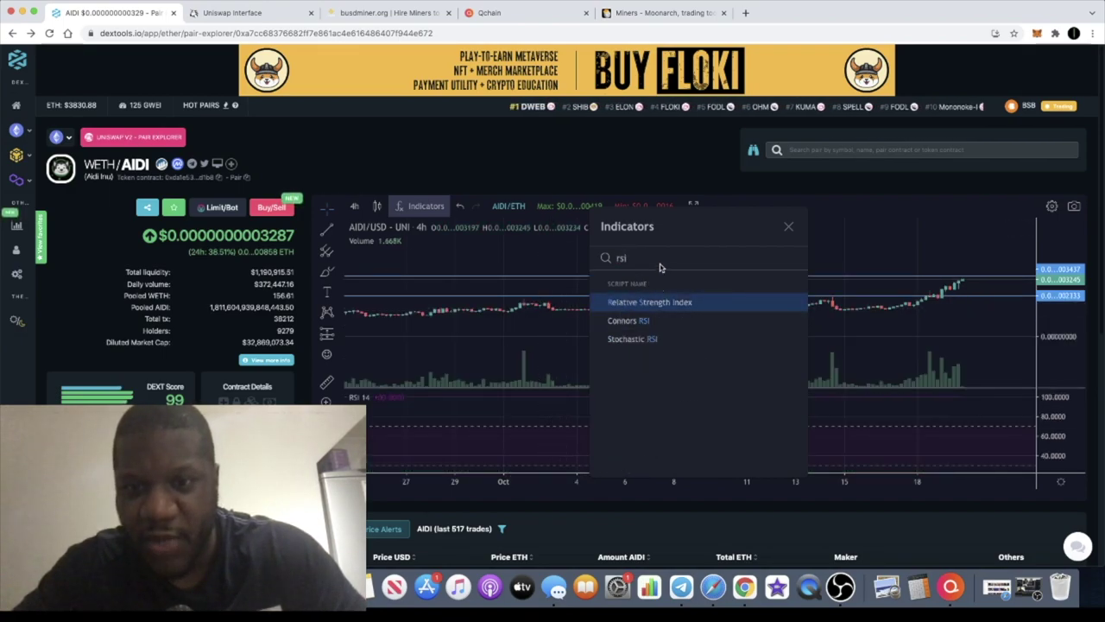
left_click(651, 259)
key("BackSpace")
key("BackSpace")
key("BackSpace")
type("madd")
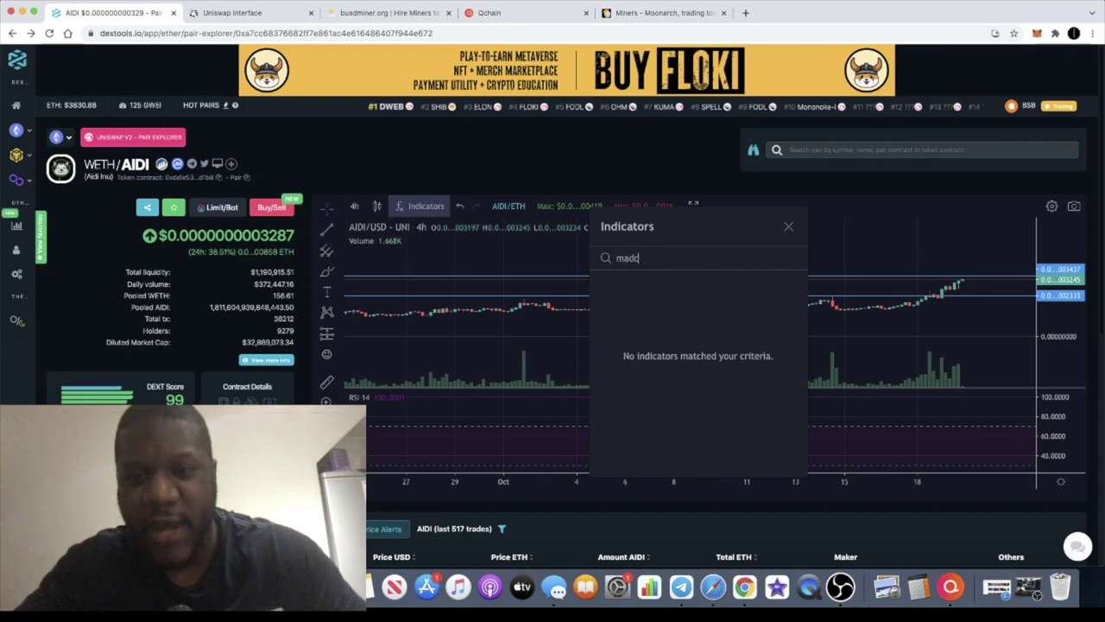
key("BackSpace")
key("BackSpace")
type("c")
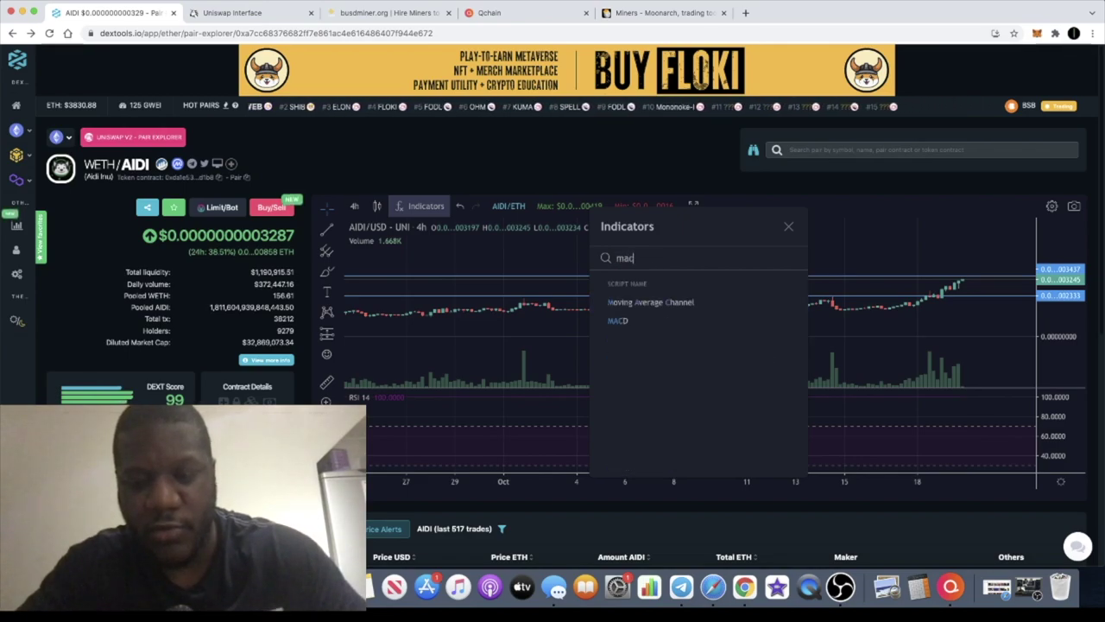
type("d")
left_click(631, 302)
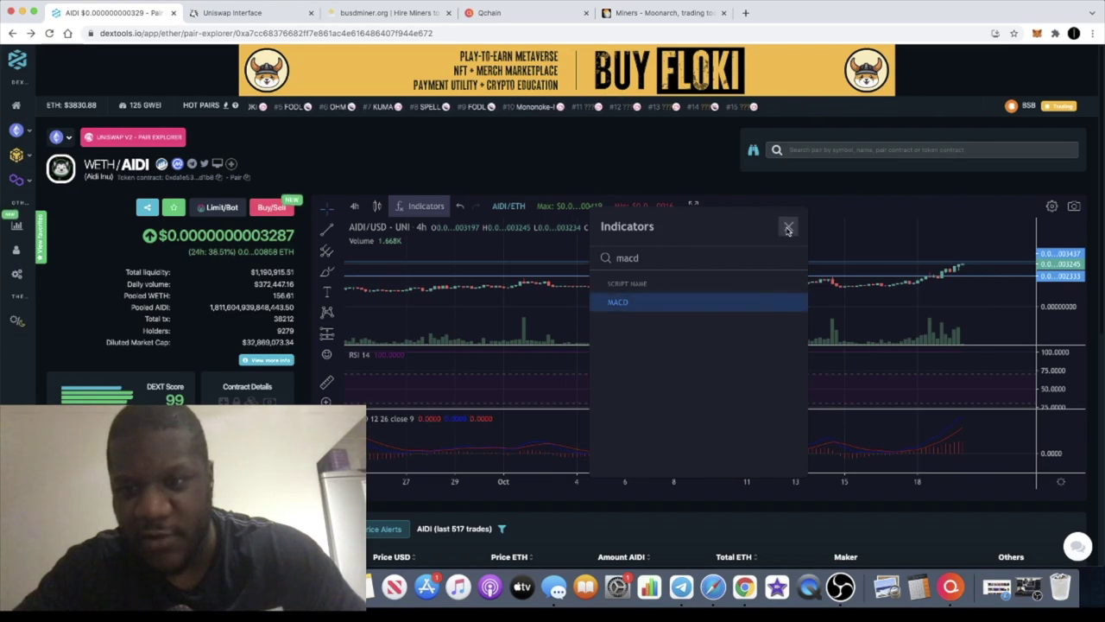
Step: Add the Stochastic RSI indicator and close the indicator picker
type("srto")
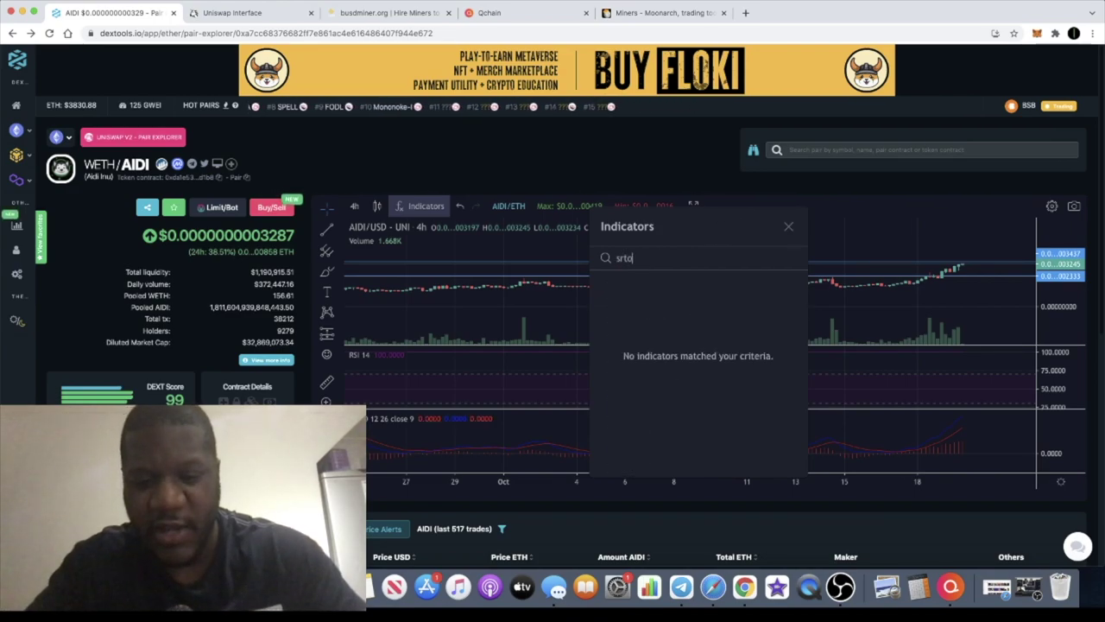
key("BackSpace")
key("BackSpace")
type("toch")
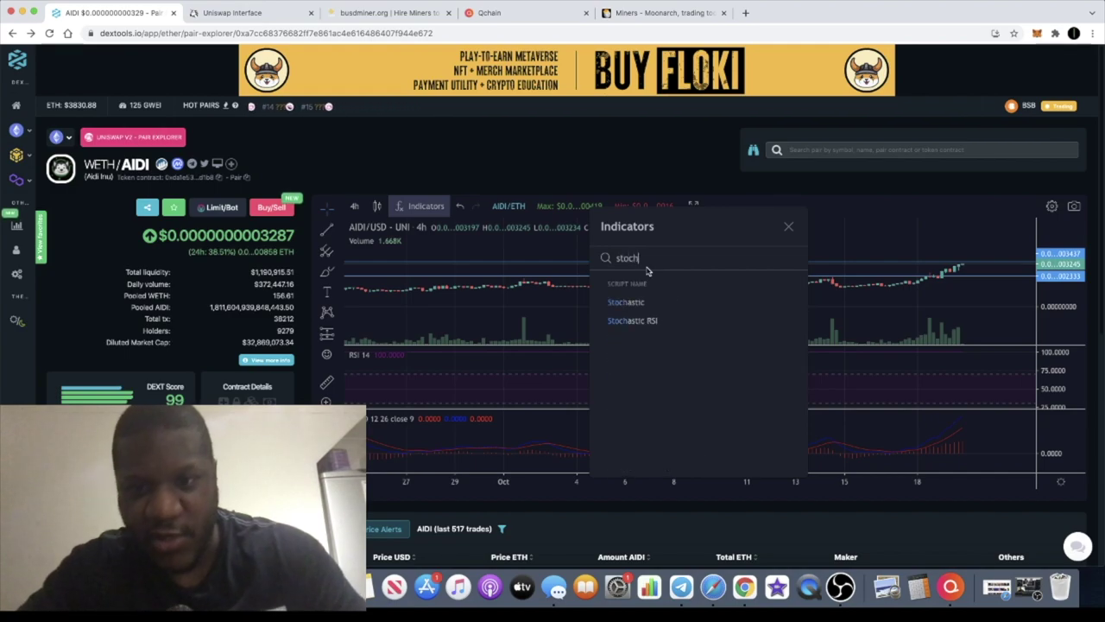
left_click(646, 322)
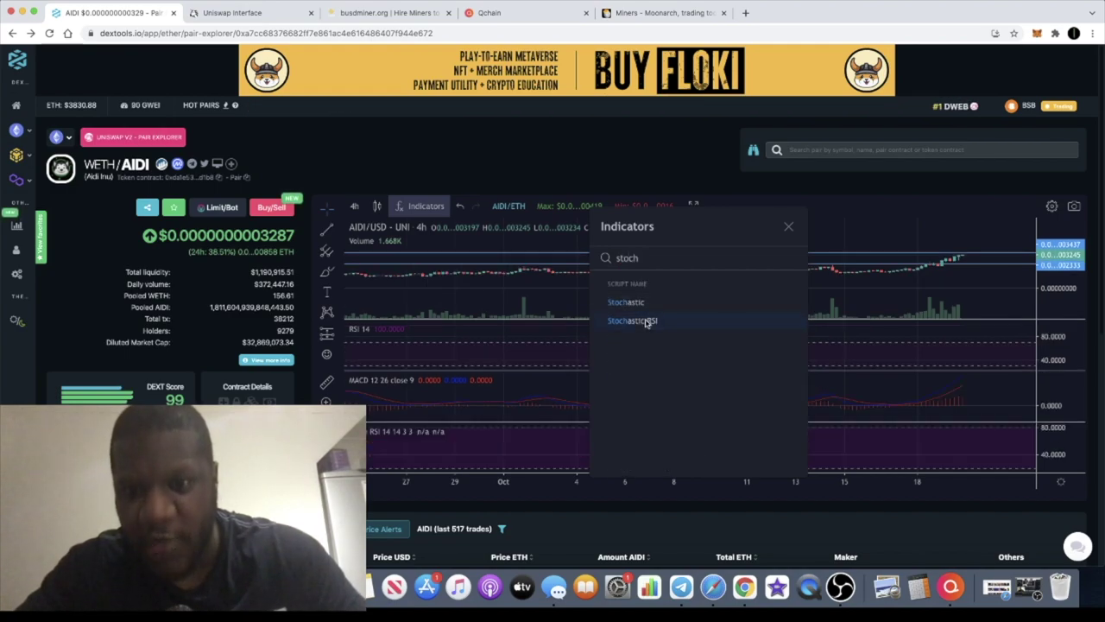
left_click(788, 228)
Step: Delete the MACD pane from the 4h AIDI chart
scroll(961, 347, "down", 3)
scroll(961, 346, "down", 2)
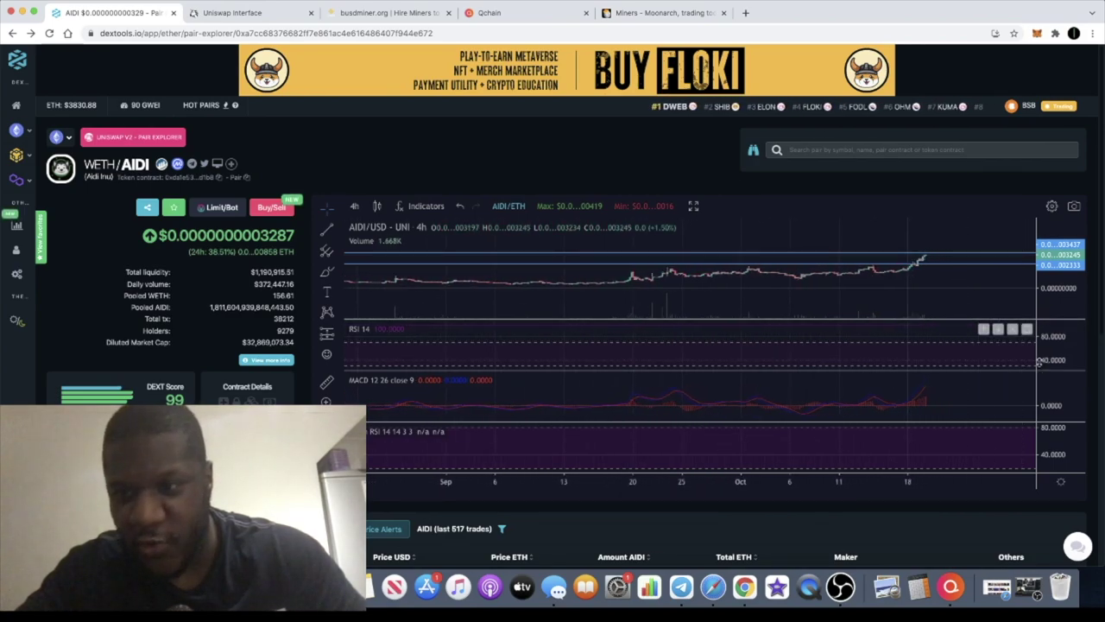
scroll(877, 409, "up", 3)
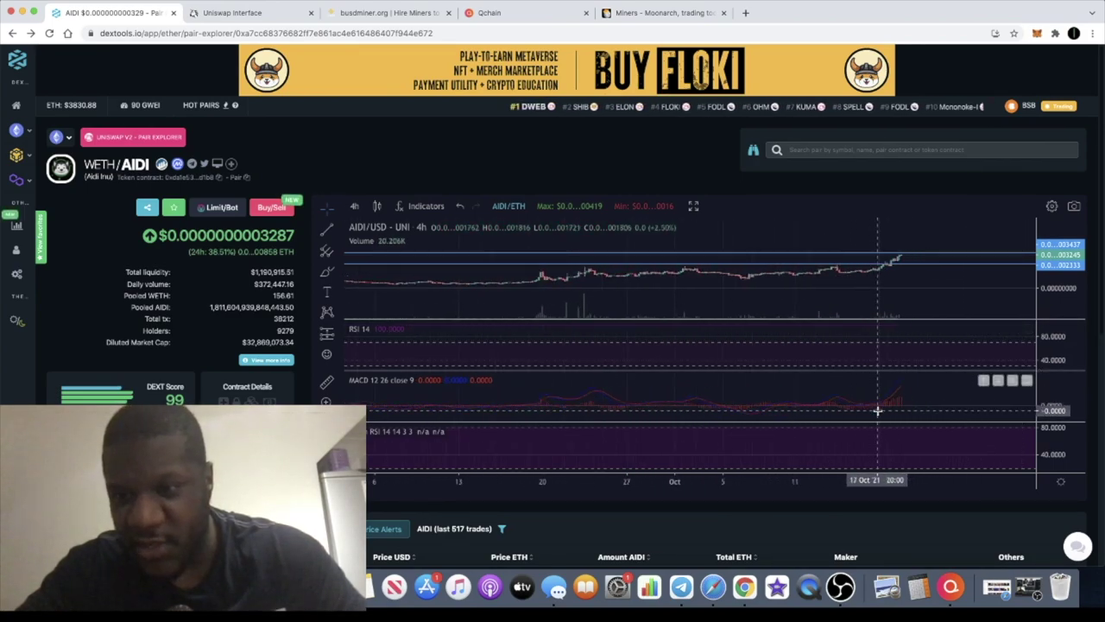
scroll(745, 407, "up", 1)
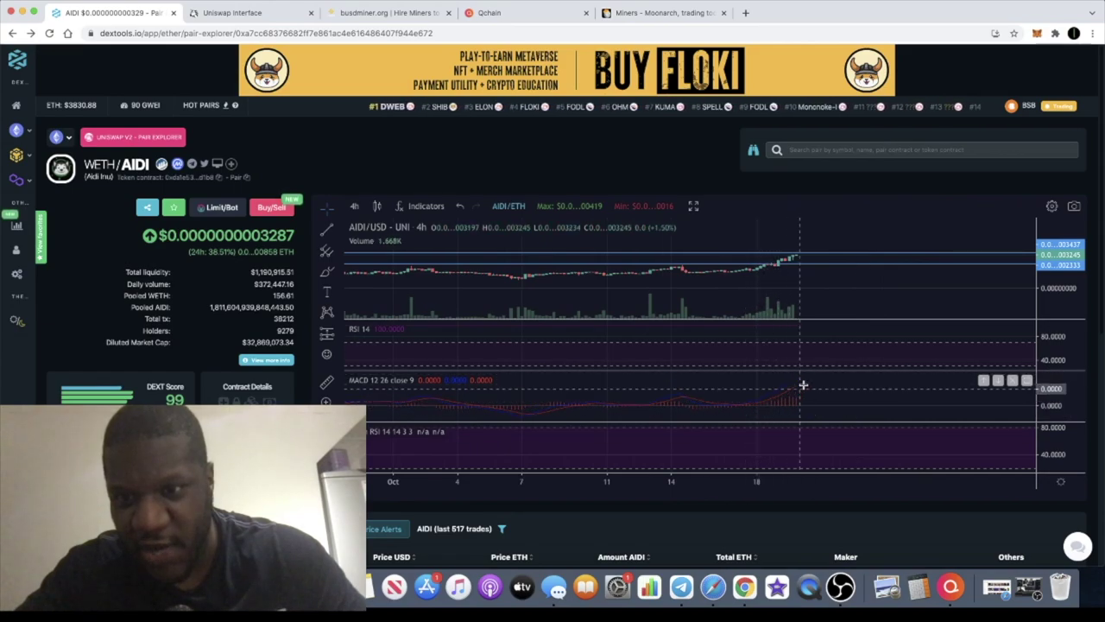
scroll(829, 384, "down", 2)
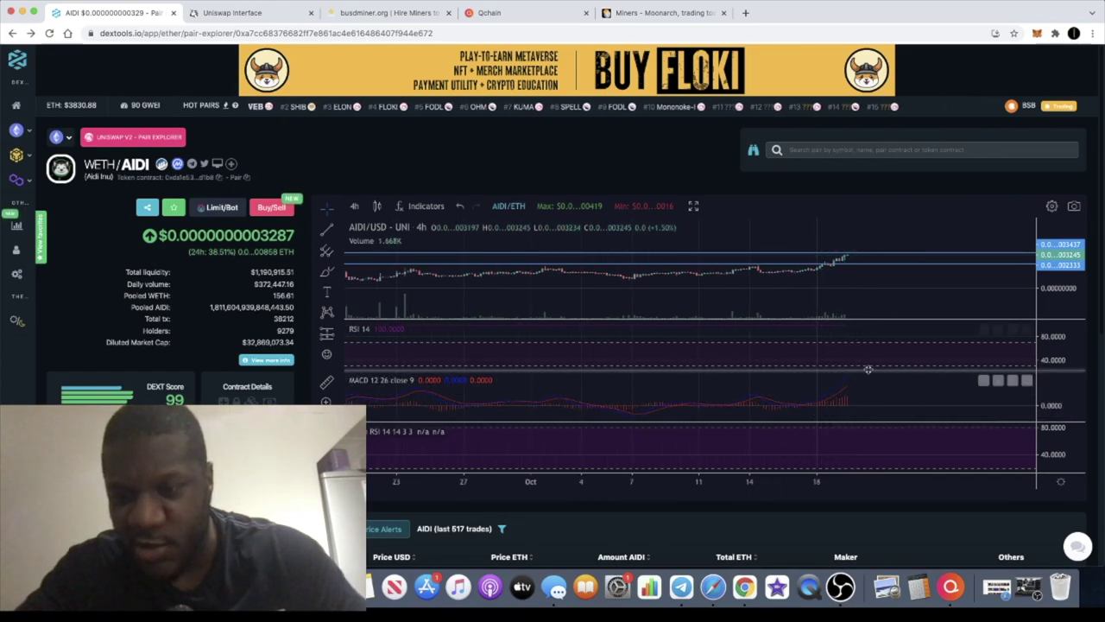
scroll(853, 389, "down", 2)
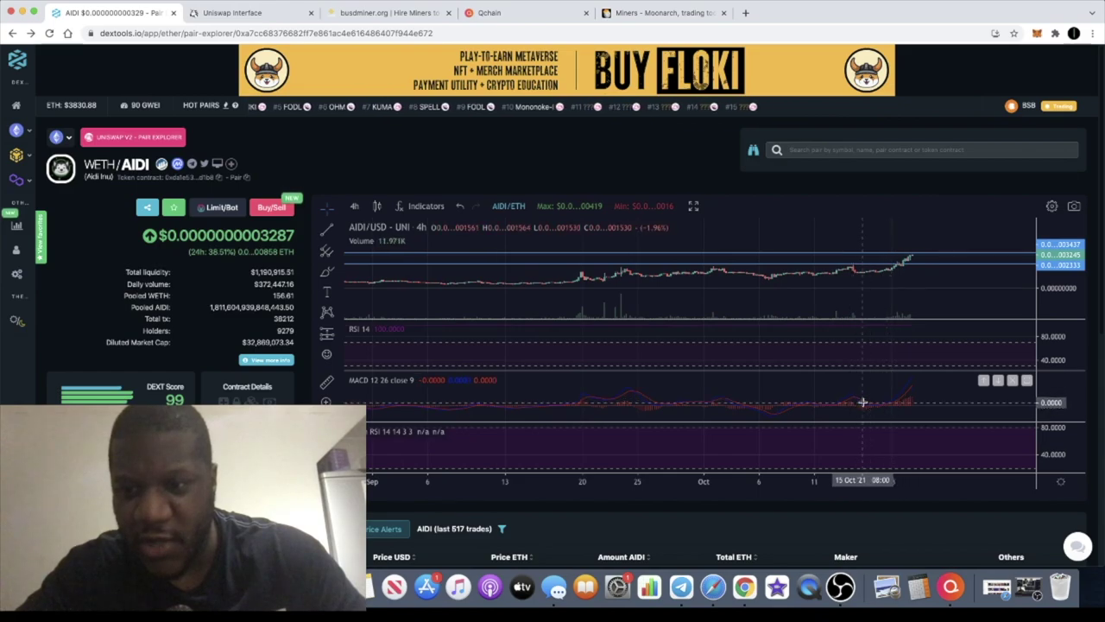
left_click(1015, 381)
Step: Maximize the RSI 14 pane to fill the chart, then restore it to normal size
scroll(800, 447, "down", 1)
scroll(800, 446, "down", 1)
scroll(941, 369, "down", 2)
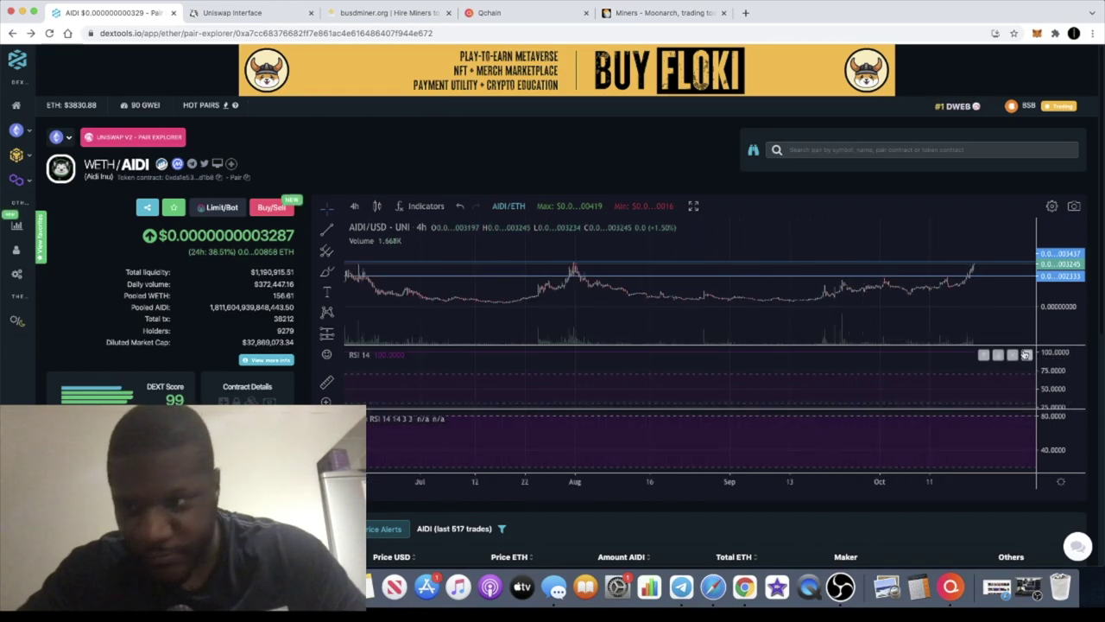
left_click(1028, 356)
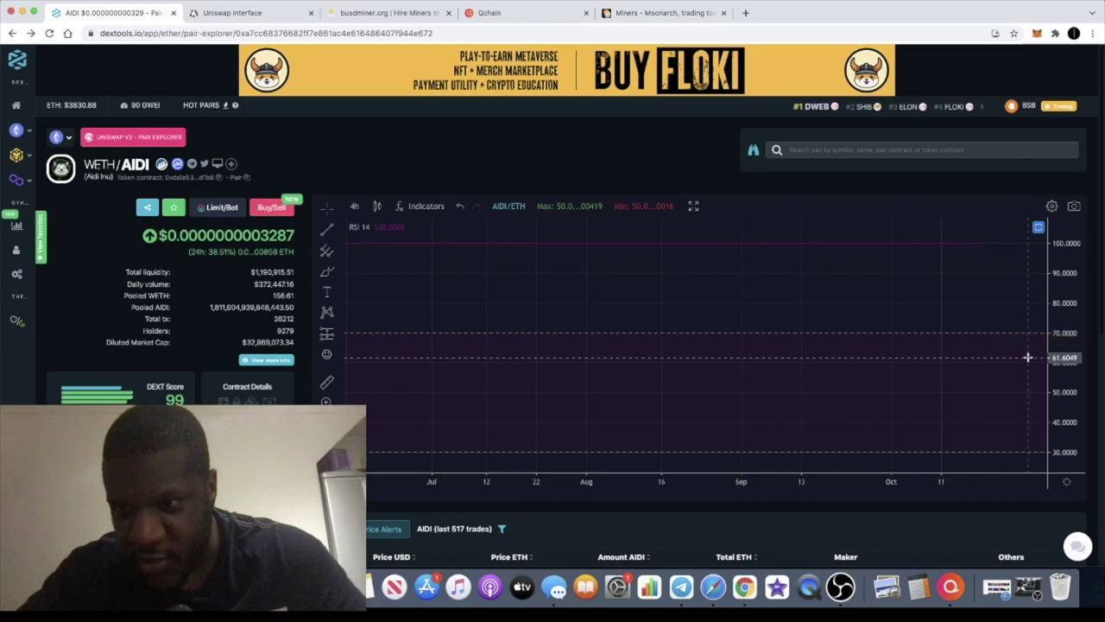
scroll(842, 407, "up", 2)
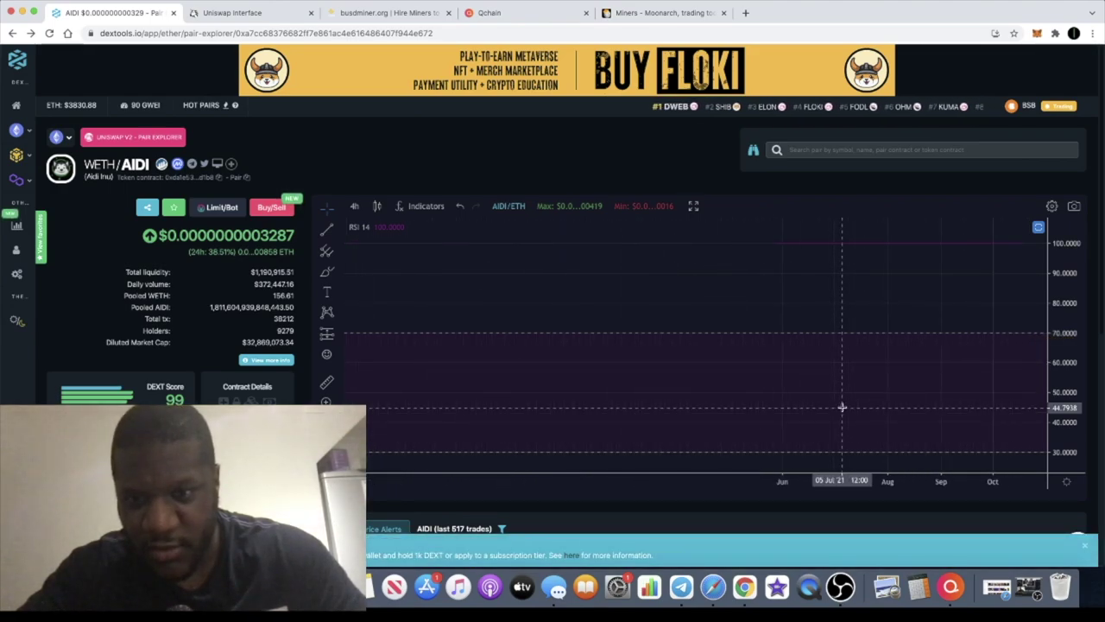
left_click(1038, 228)
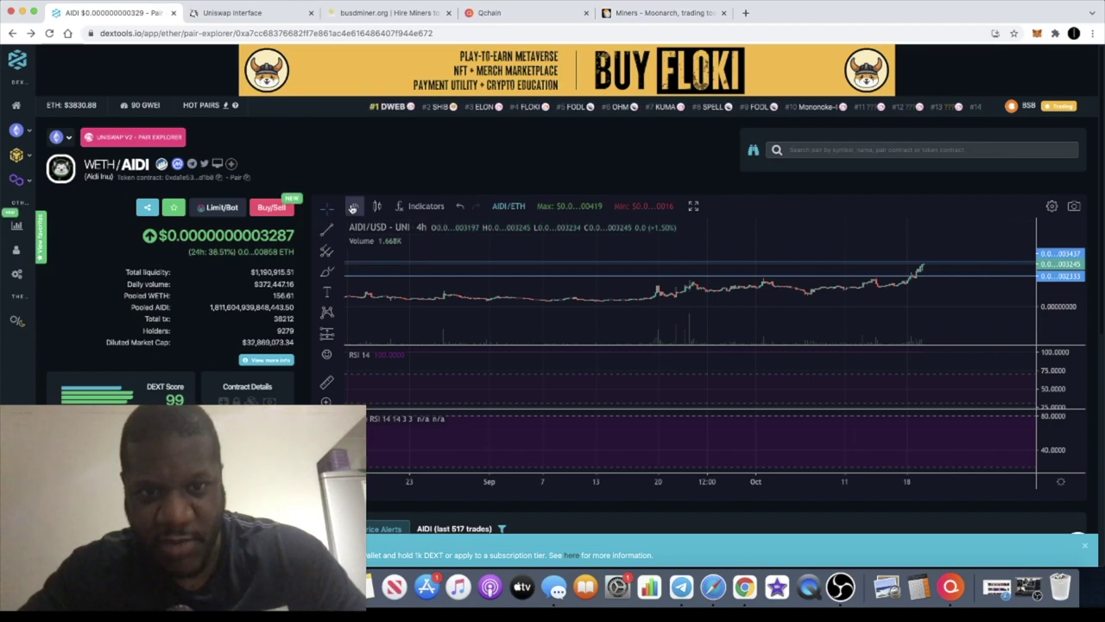
Step: Switch the chart to the 1D interval and remove the RSI 14 and Stoch RSI panes
left_click(354, 206)
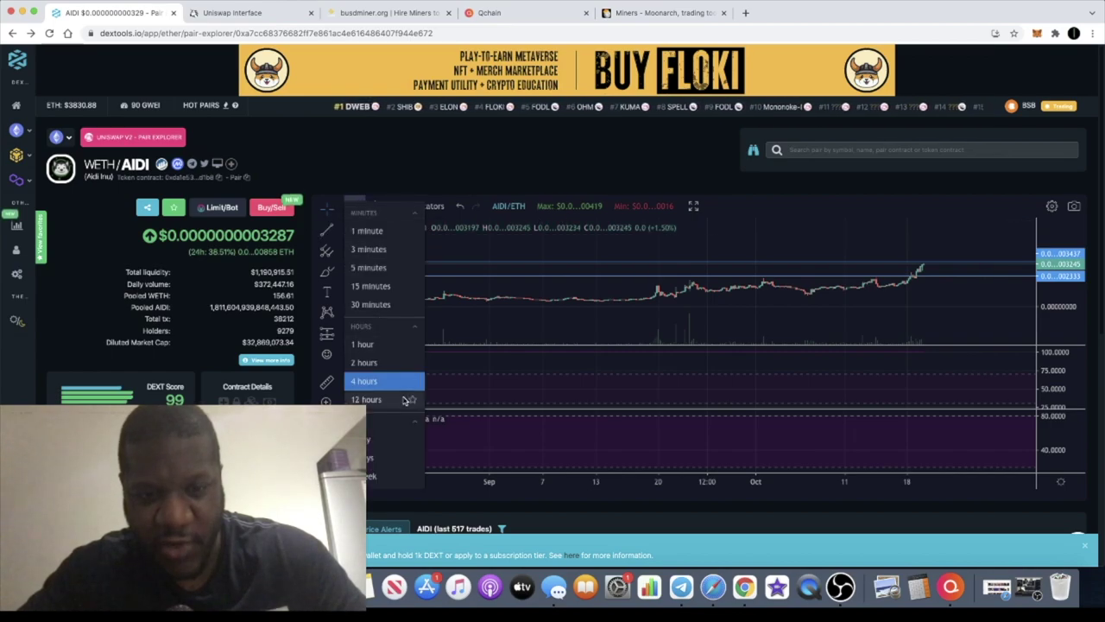
left_click(393, 439)
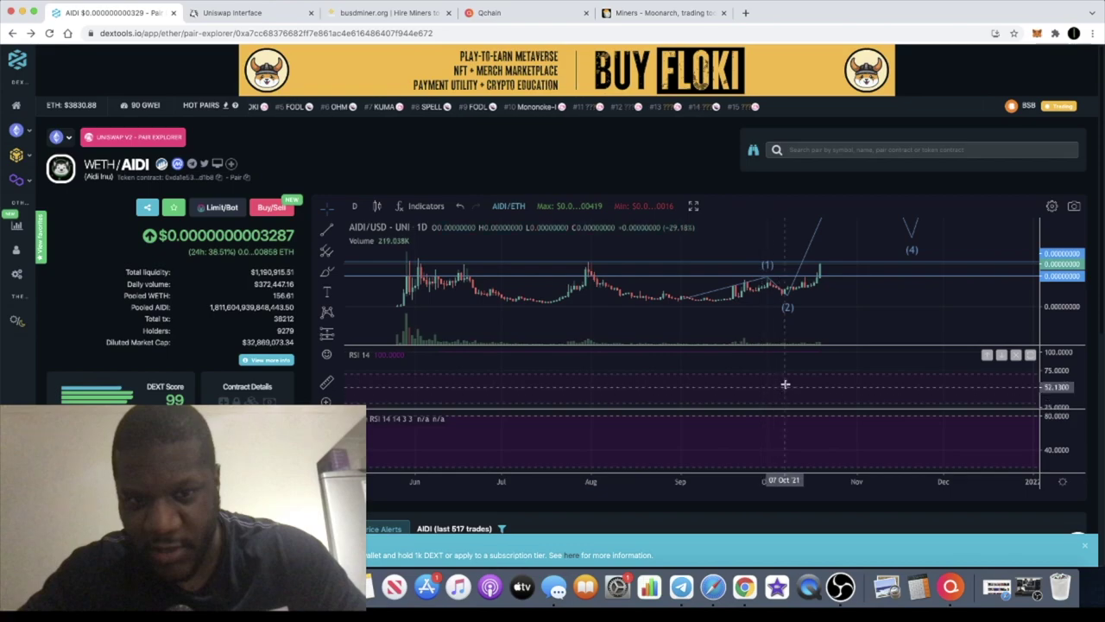
left_click(1016, 354)
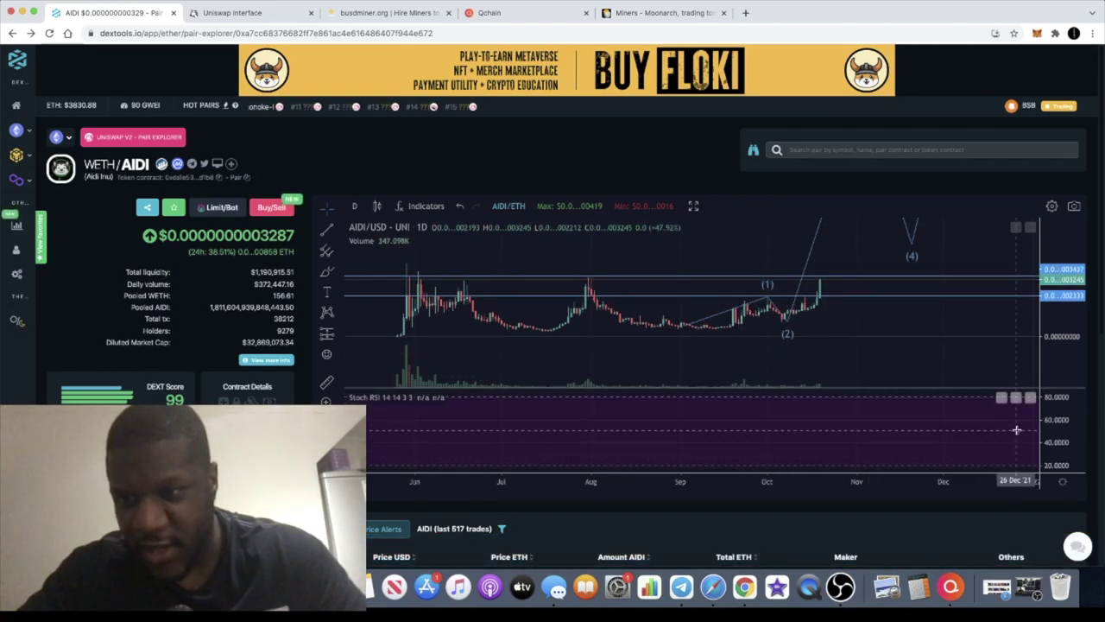
scroll(962, 467, "up", 1)
left_click(1017, 398)
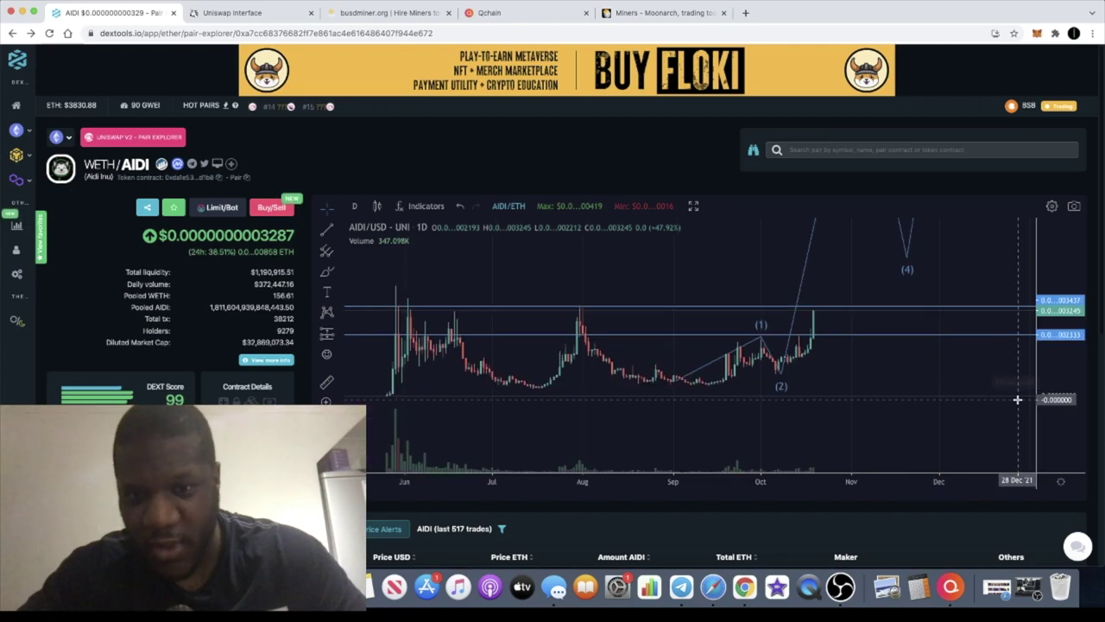
Step: Pan and zoom the daily chart to review price and volume since June
scroll(894, 447, "left", 3)
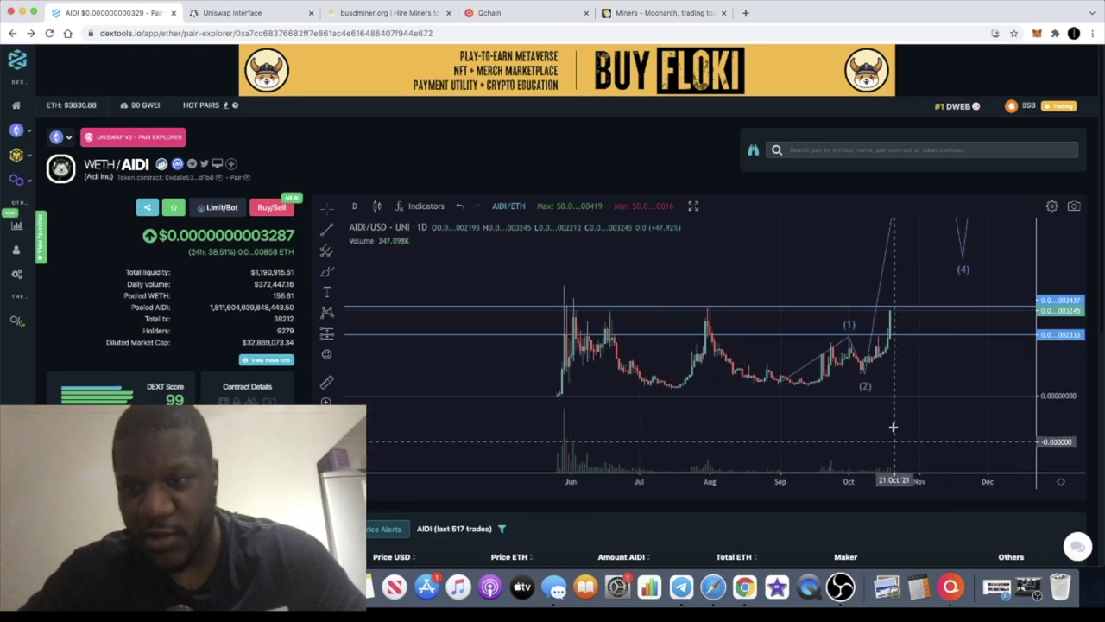
scroll(894, 397, "up", 3)
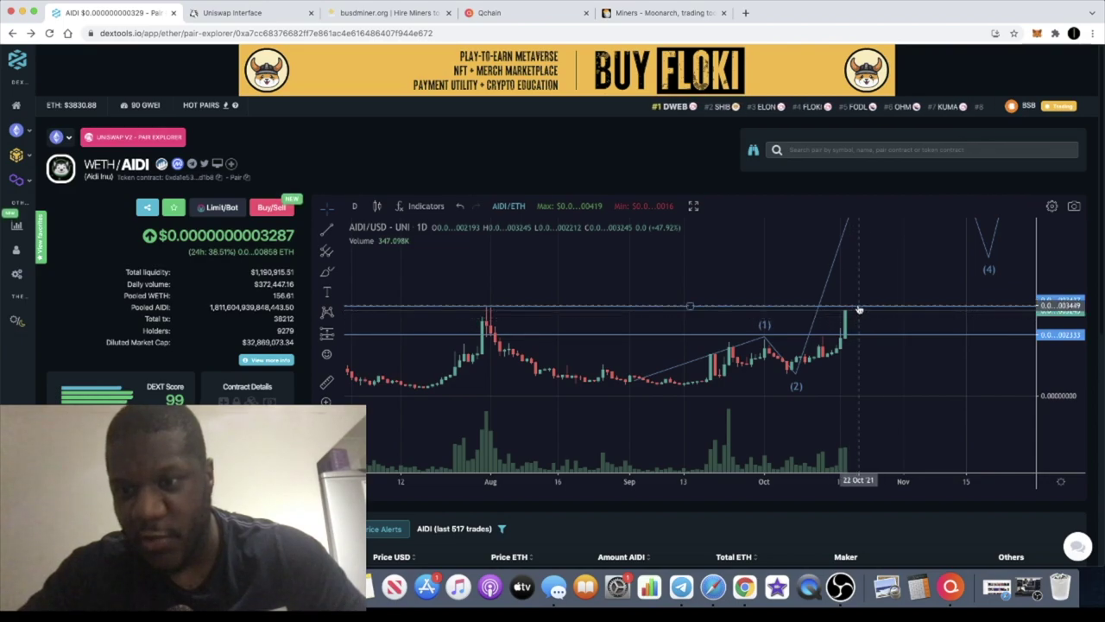
scroll(855, 310, "down", 1)
scroll(855, 311, "down", 3)
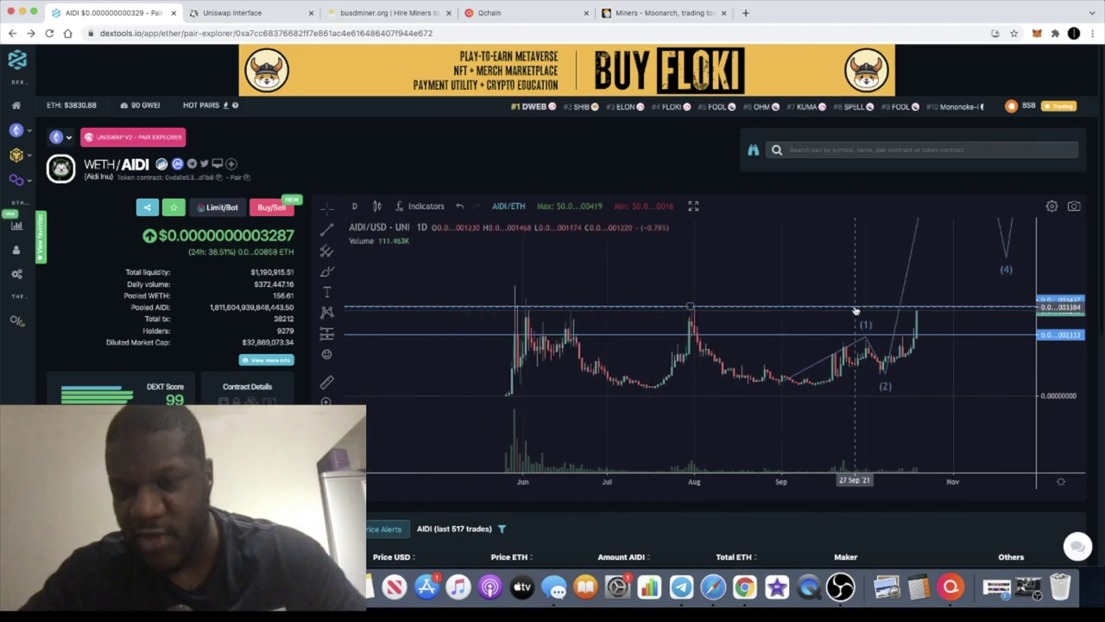
scroll(899, 307, "up", 3)
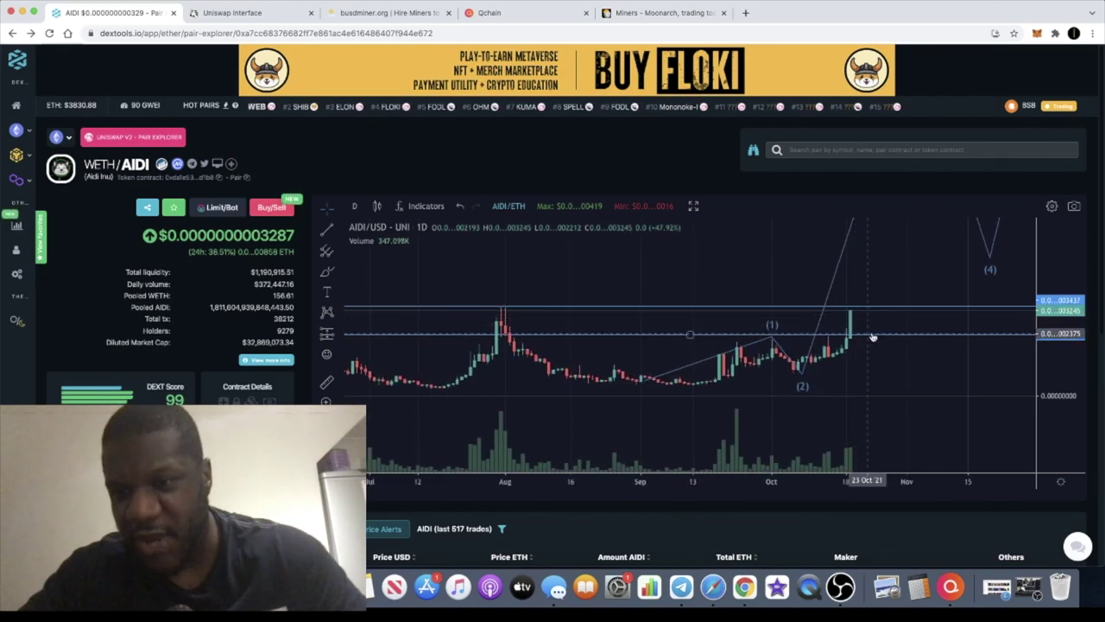
scroll(915, 259, "down", 3)
scroll(922, 255, "down", 2)
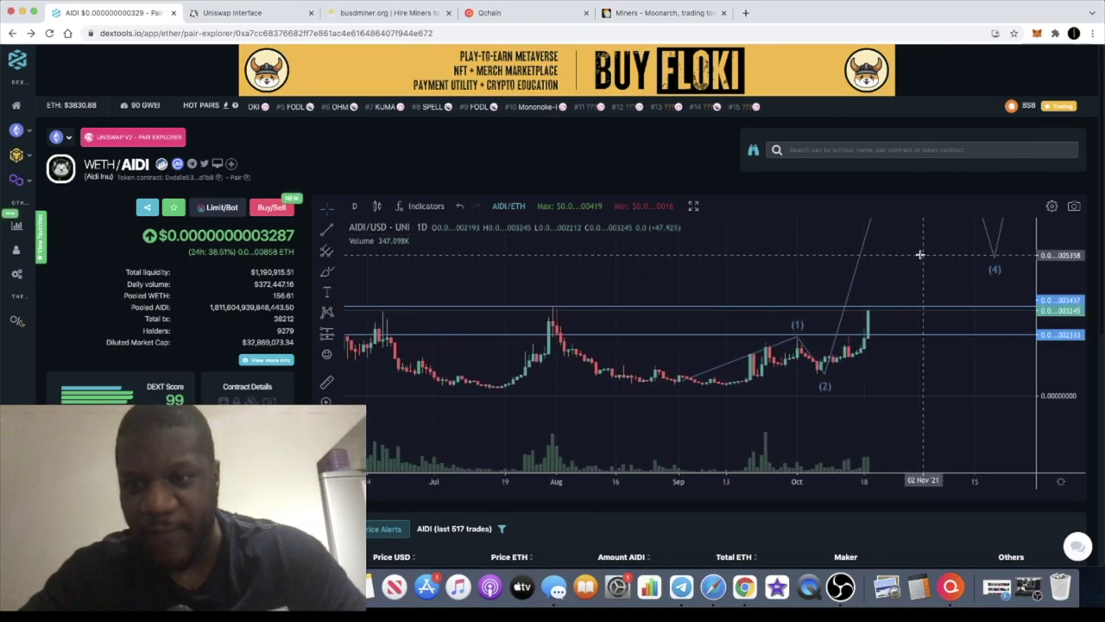
left_click(354, 206)
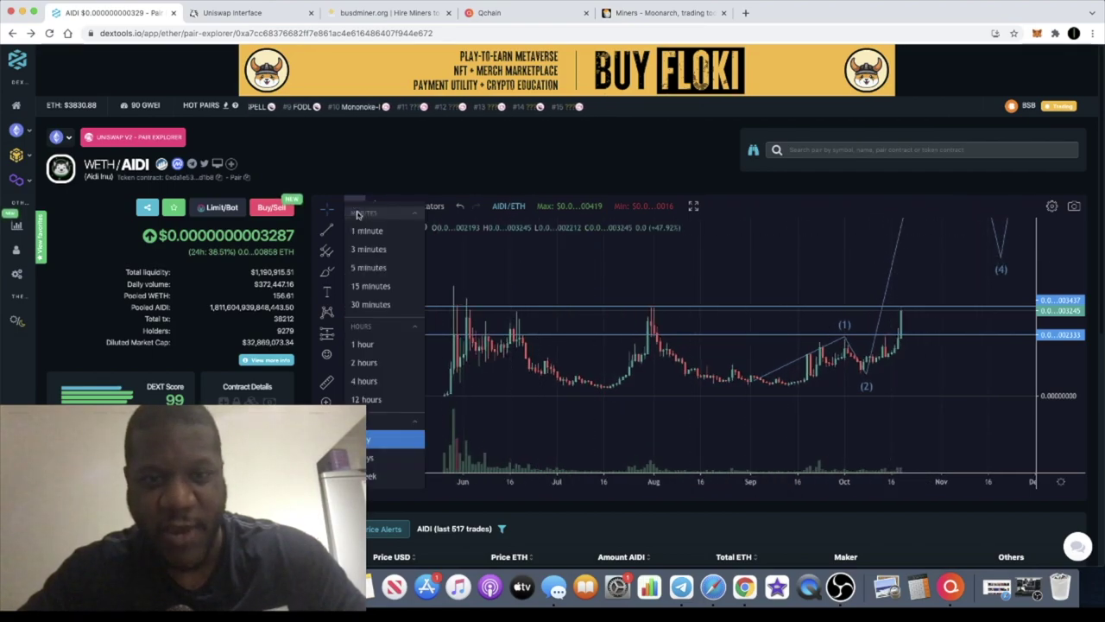
Step: Return to 4-hour candles and zoom out to show the full June–October history
left_click(364, 381)
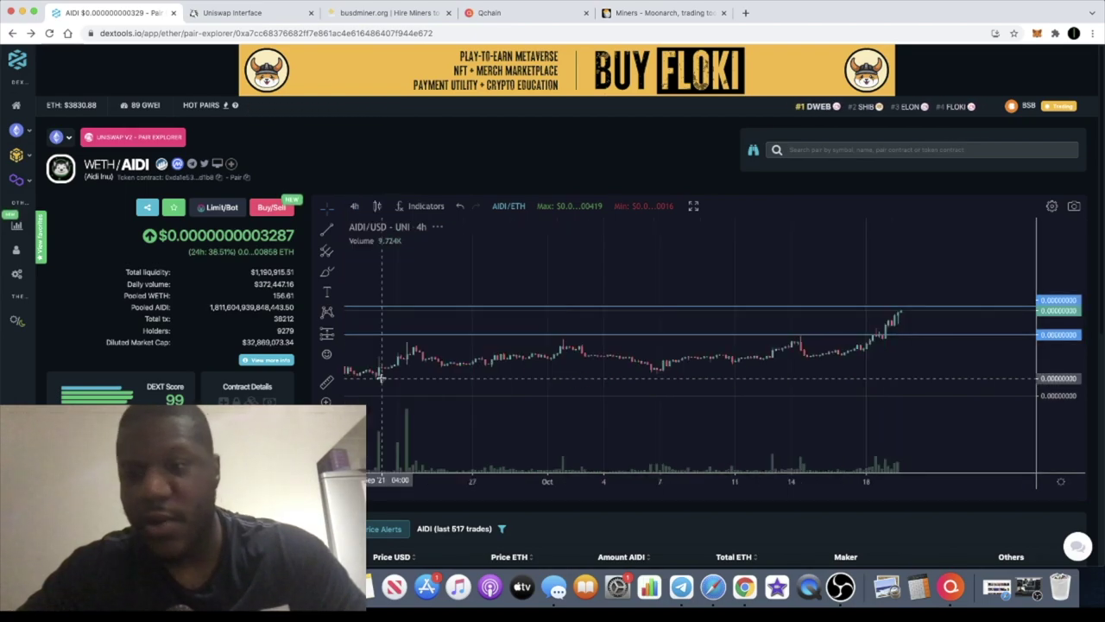
scroll(907, 297, "up", 2)
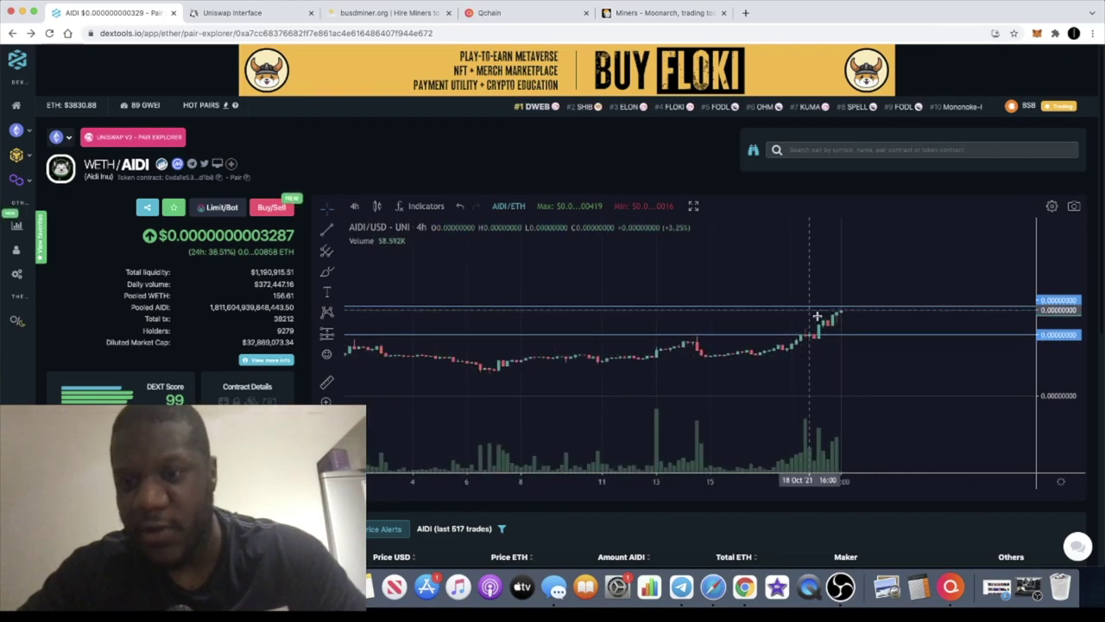
scroll(857, 325, "down", 1)
scroll(856, 325, "down", 8)
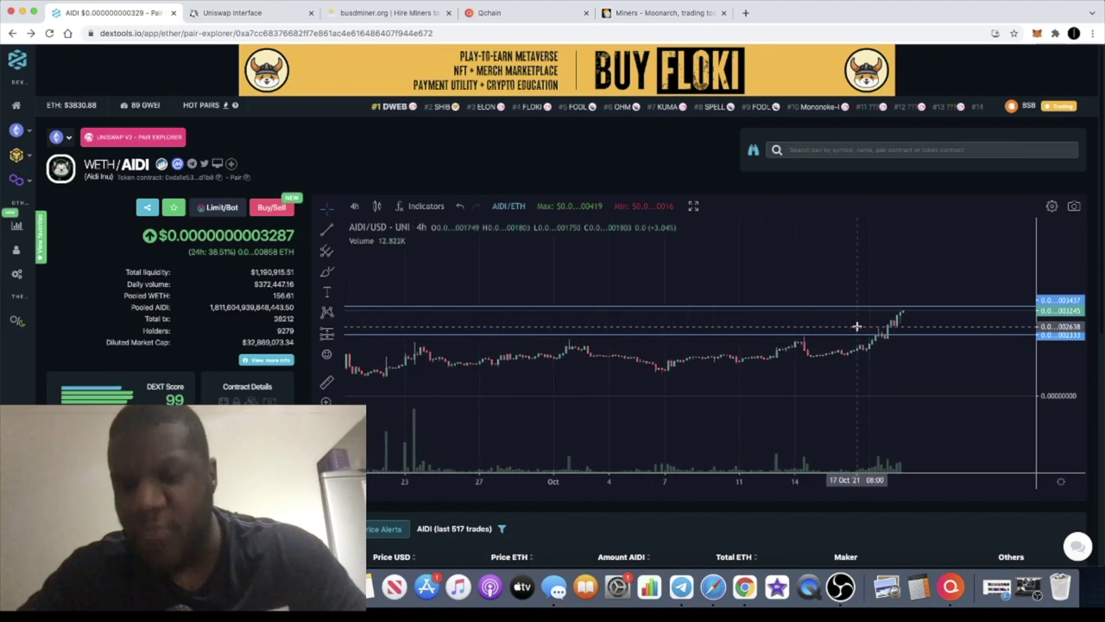
scroll(857, 326, "up", 3)
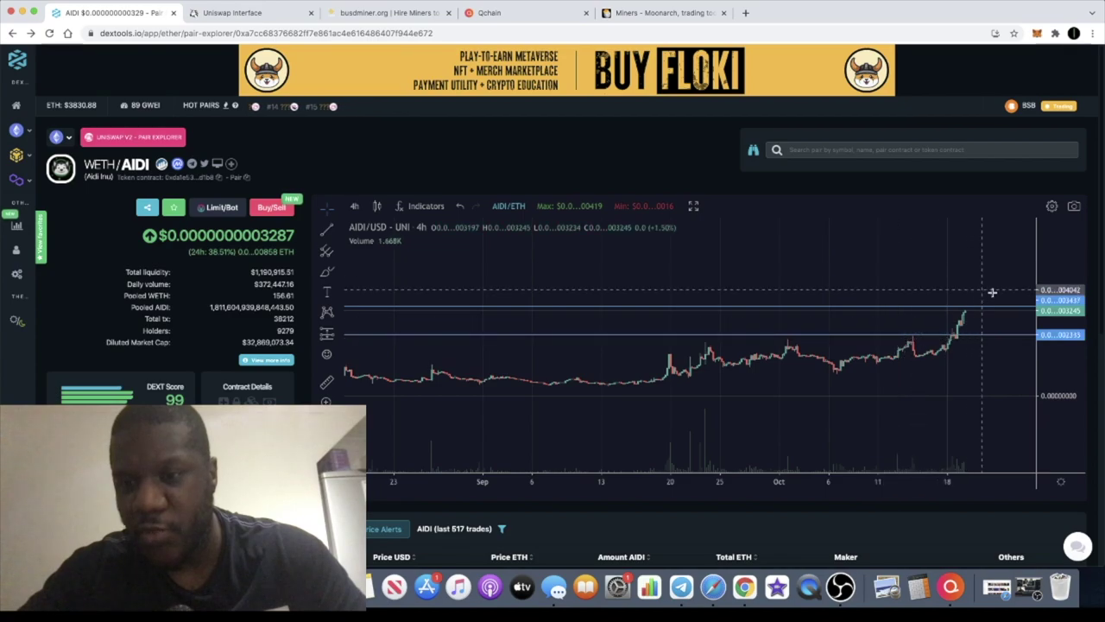
scroll(949, 312, "down", 2)
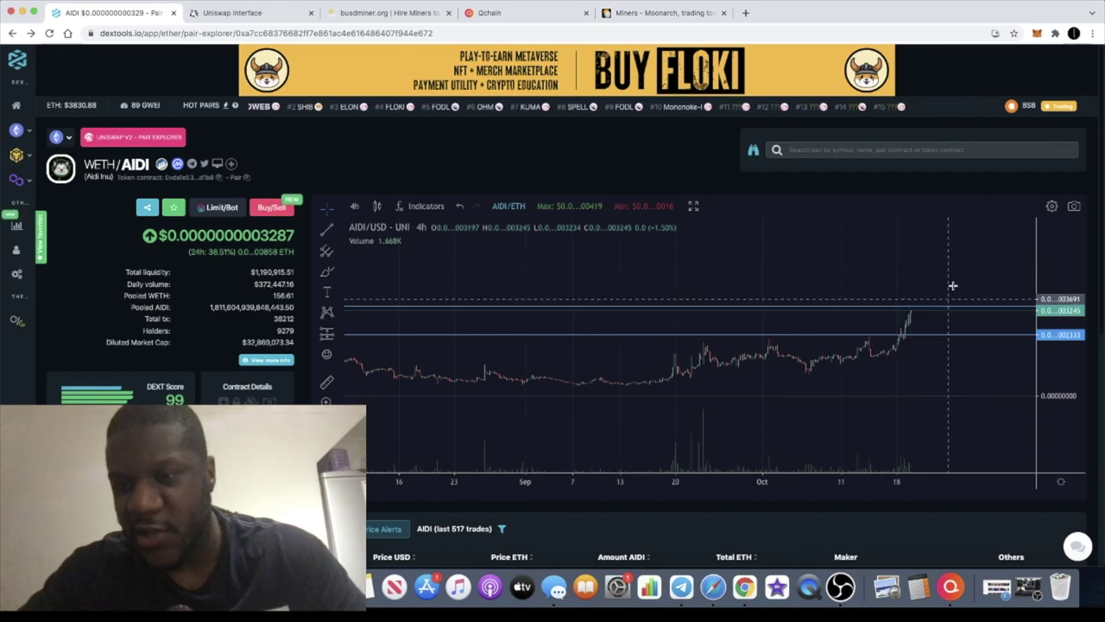
scroll(938, 300, "down", 5)
scroll(938, 297, "down", 3)
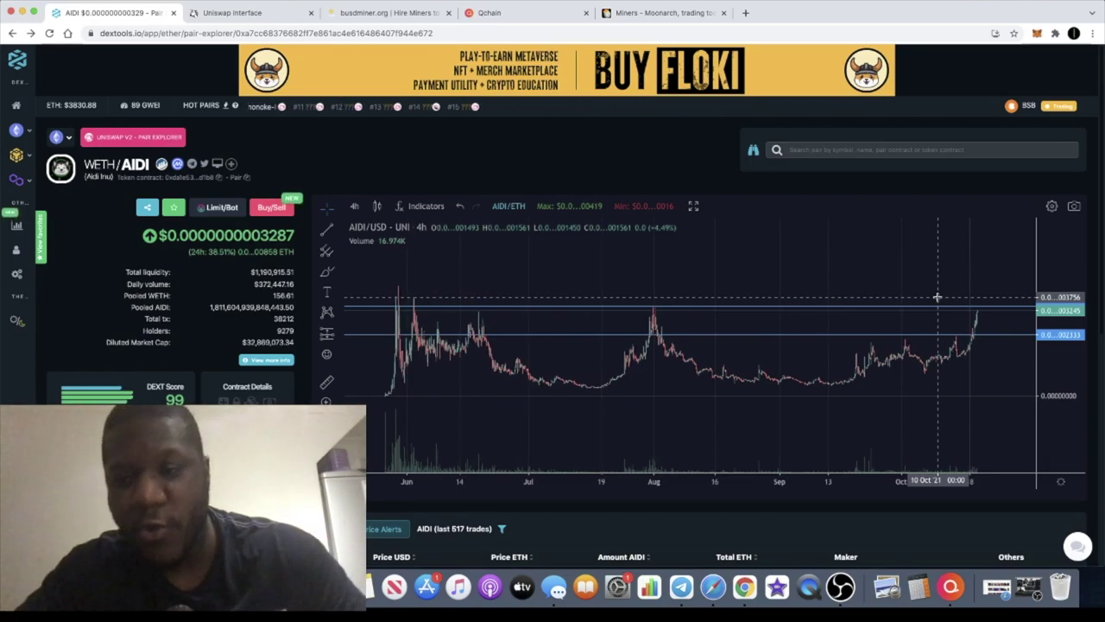
Step: Compress the price scale so the candles fit between the 0.002333 and 0.003437 levels
left_click_drag(1050, 318, 1051, 335)
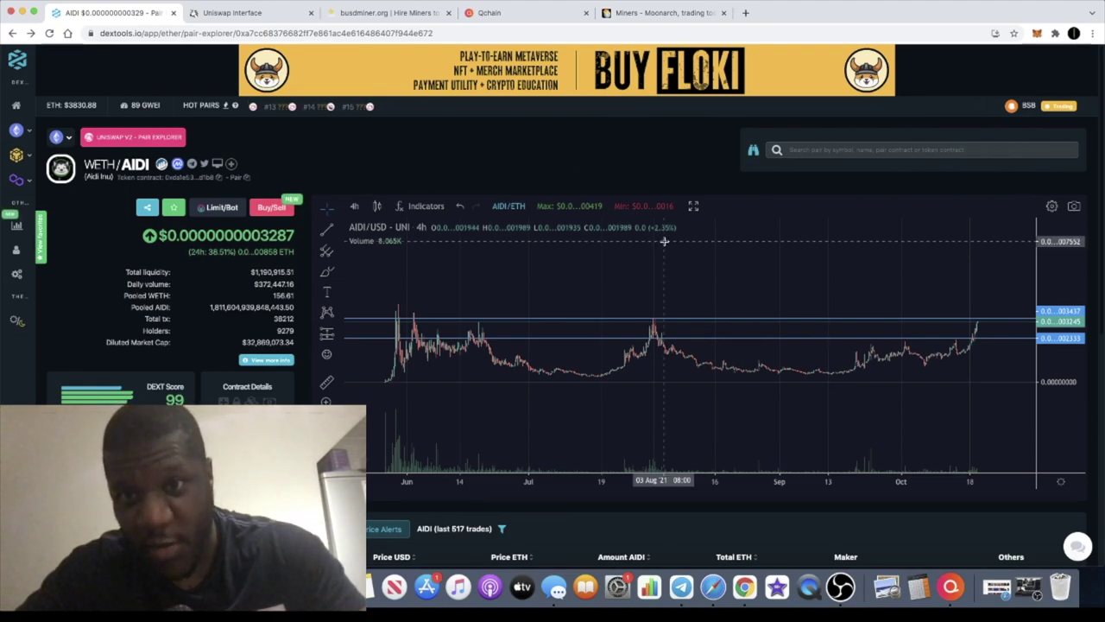
scroll(702, 274, "up", 2)
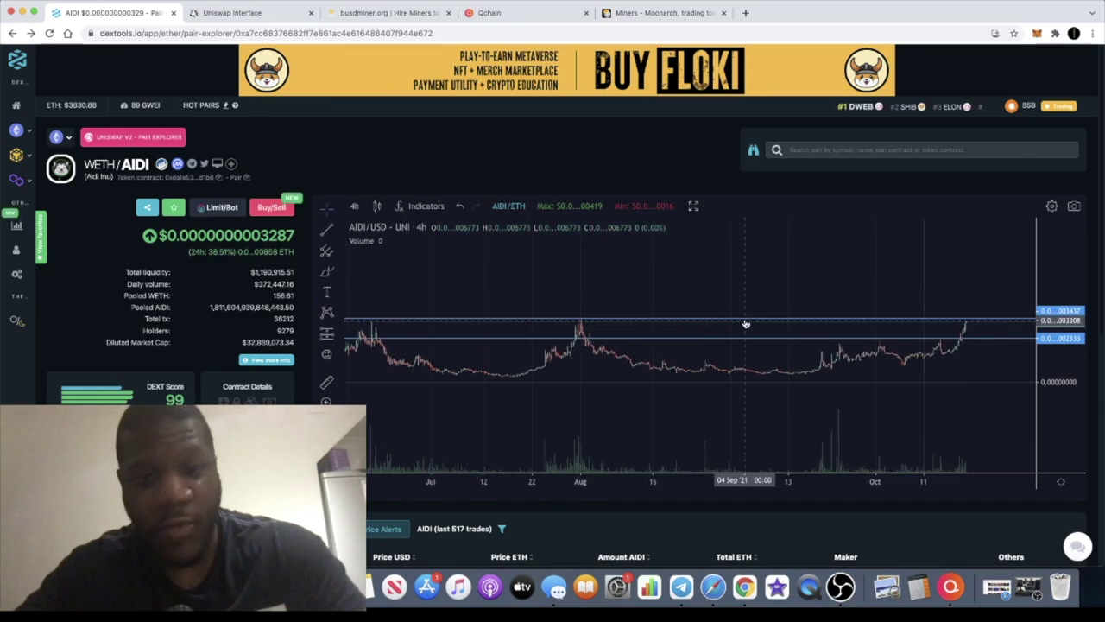
scroll(746, 324, "down", 2)
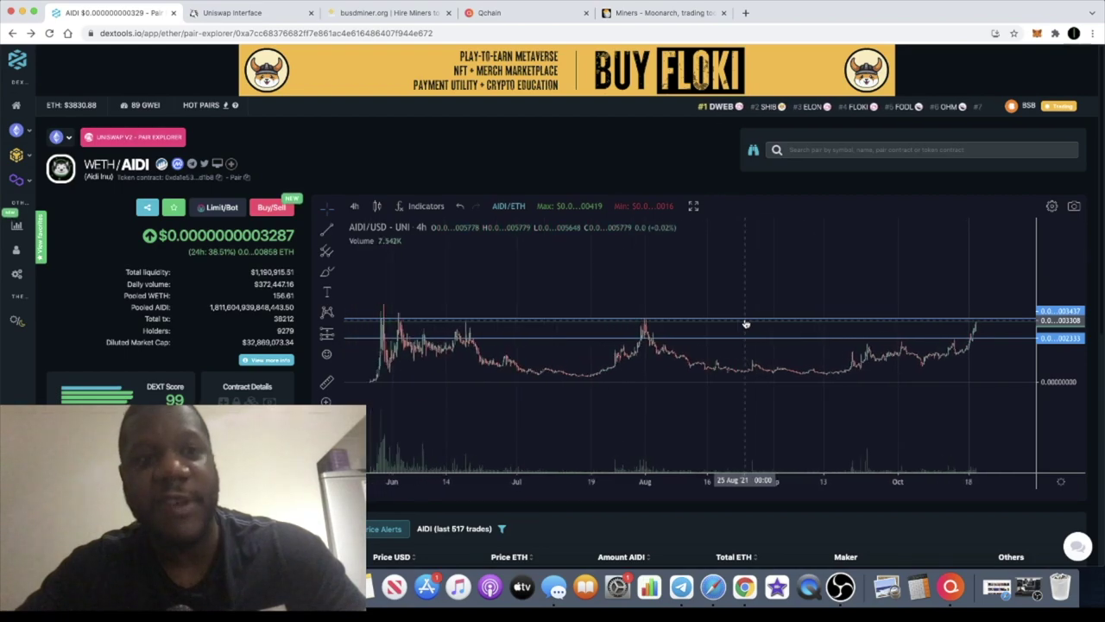